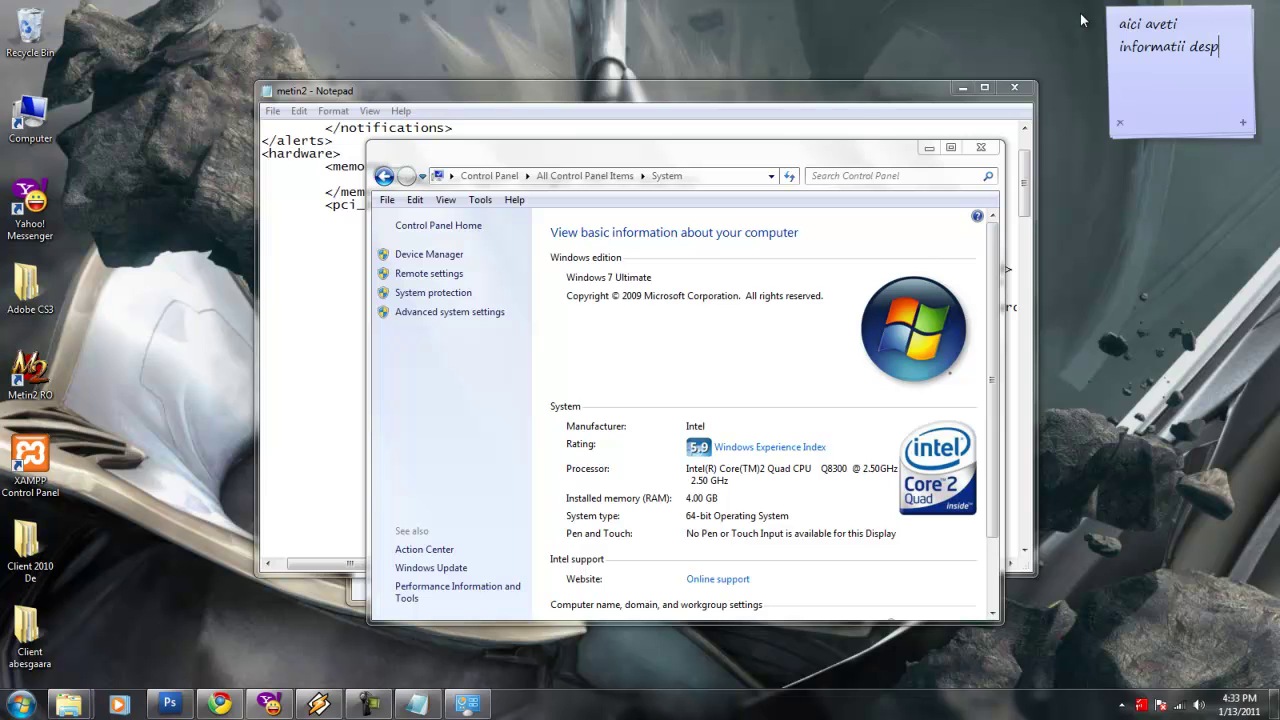
# Rewrite the sticky note beside the System page to read 'eu am 4GB RAM!'.
pyautogui.write('ntine pcul vostru!')
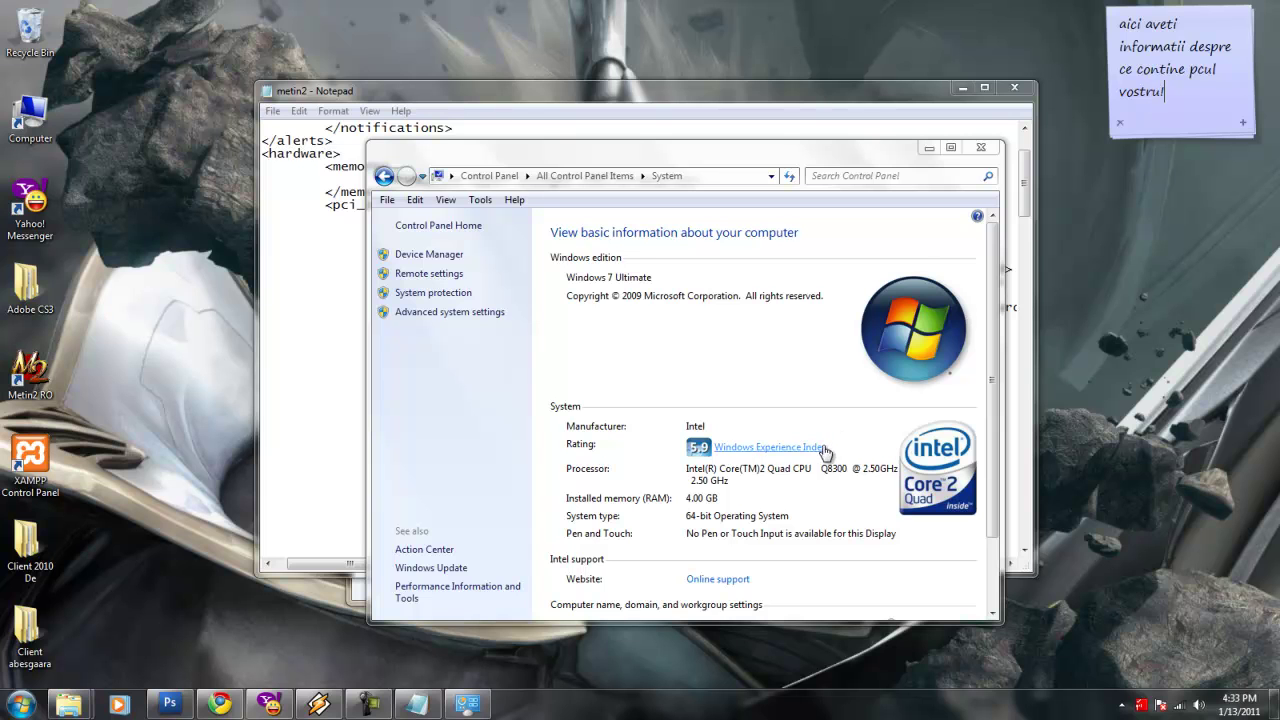
pyautogui.moveTo(1168, 92); pyautogui.dragTo(1001, 7)
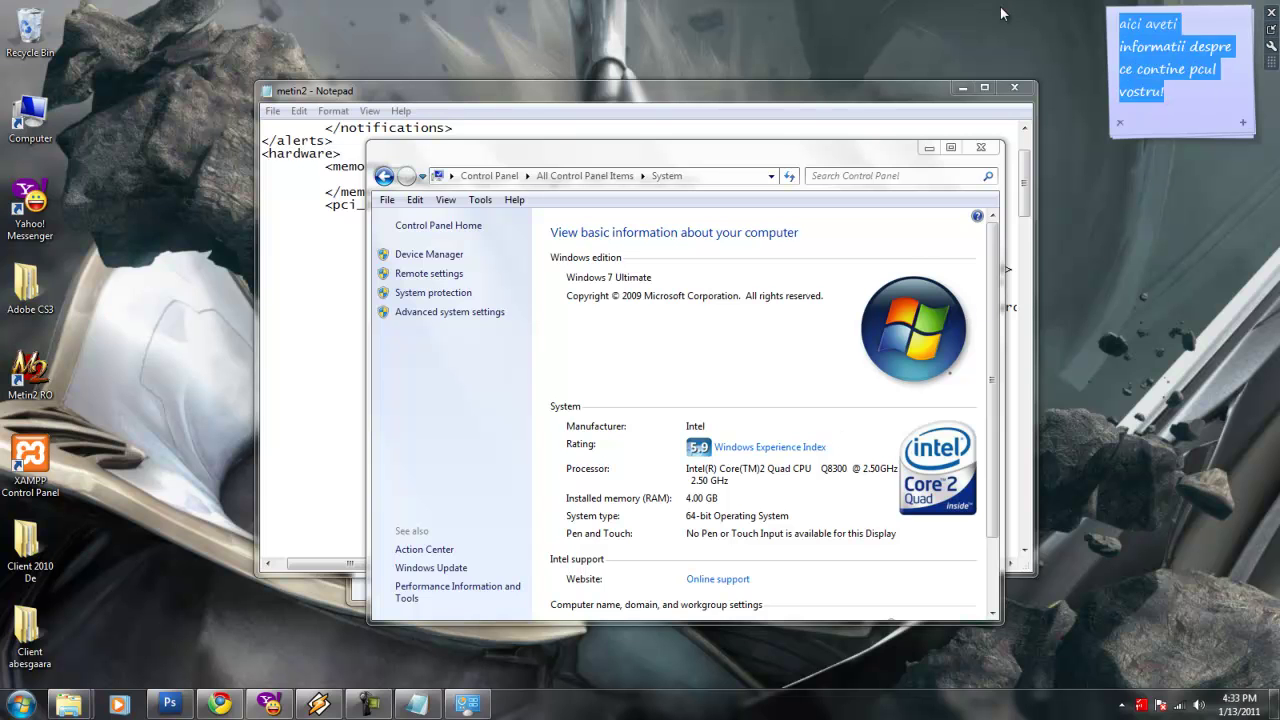
pyautogui.write('eu am 4GB RAM!')
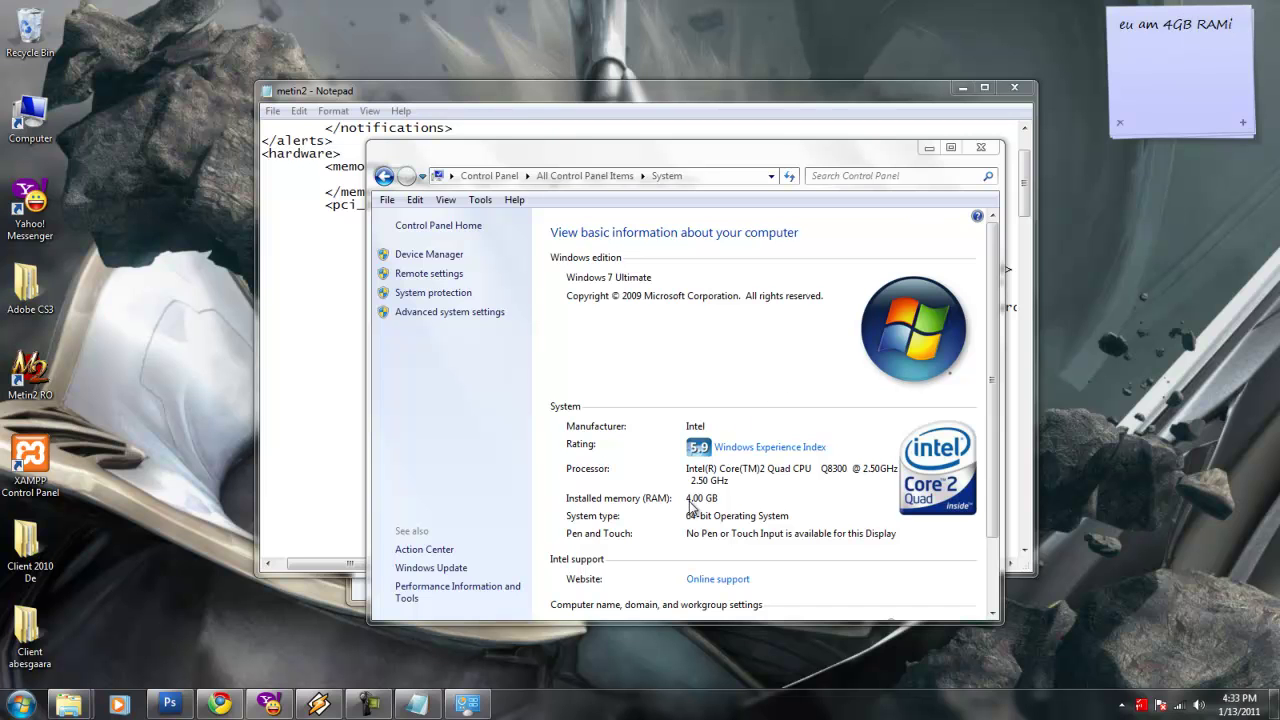
# Check the System page's 4.00 GB memory and note 'eu voi pune 1024 Mb ca sa nu folosesc ramii degeaba'.
pyautogui.click(690, 505)
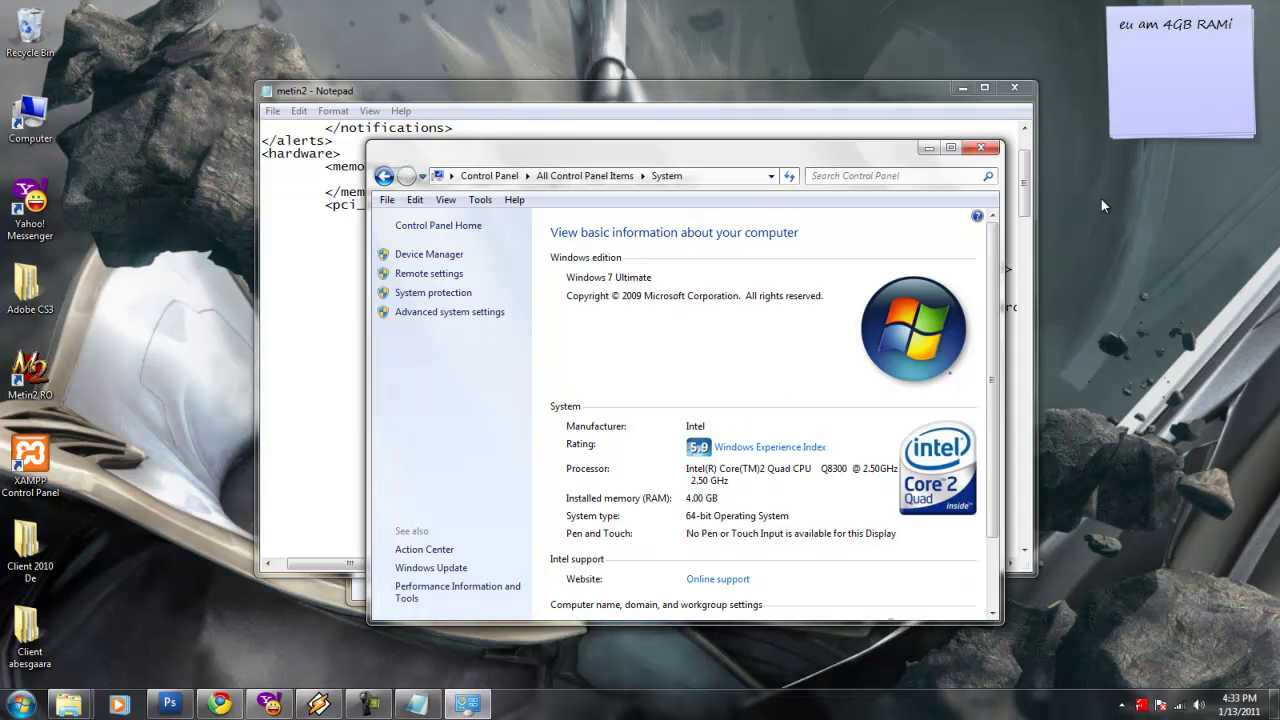
pyautogui.hotkey('alt', 'Tab')
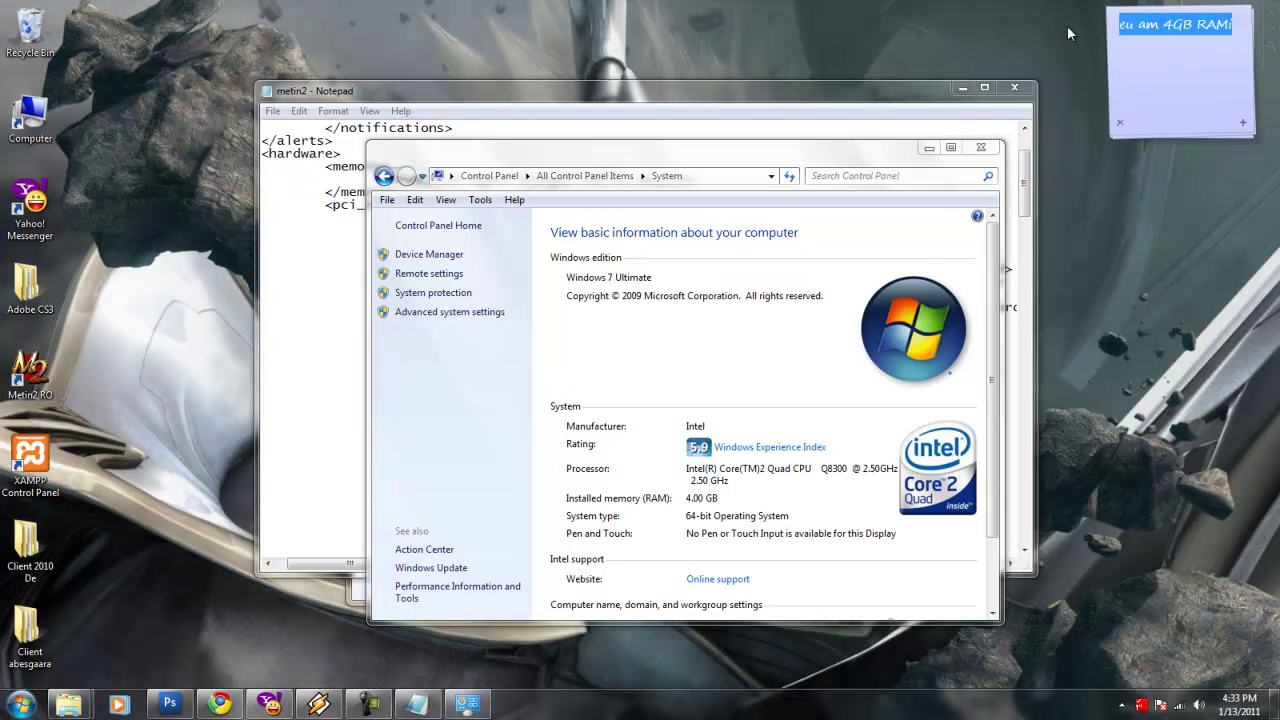
pyautogui.write('eu voi pune 1024 Mb ca sa nu folosesc ramii degeaba')
# Close the System window and change the metin2 ram_size value from 827 to 1024.
pyautogui.click(980, 147)
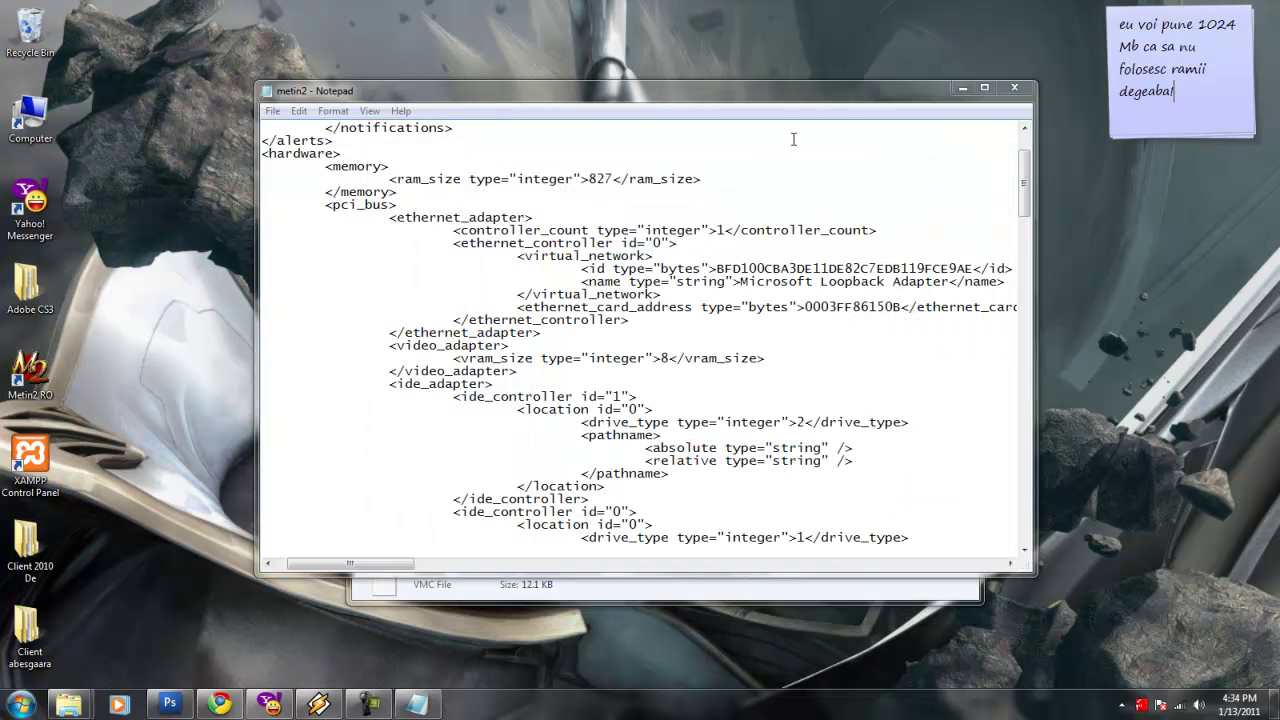
pyautogui.click(793, 139)
pyautogui.press('BackSpace')
pyautogui.press('BackSpace')
pyautogui.press('BackSpace')
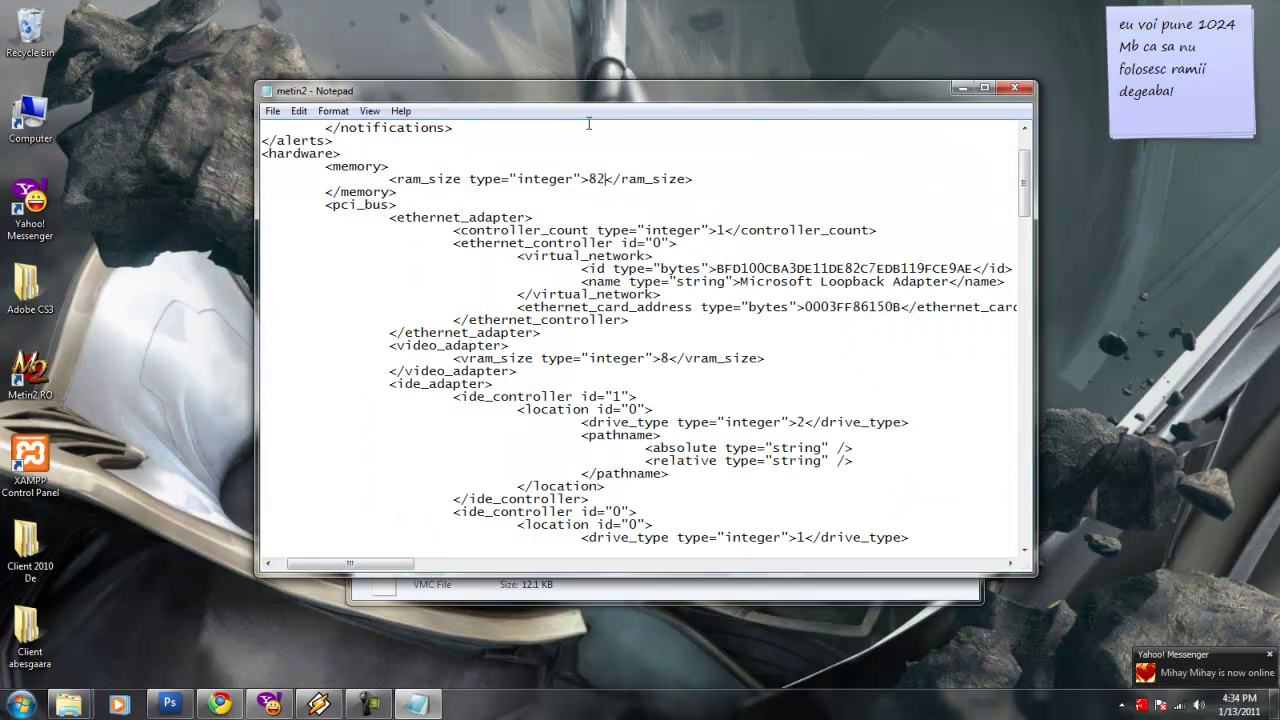
pyautogui.write('1024')
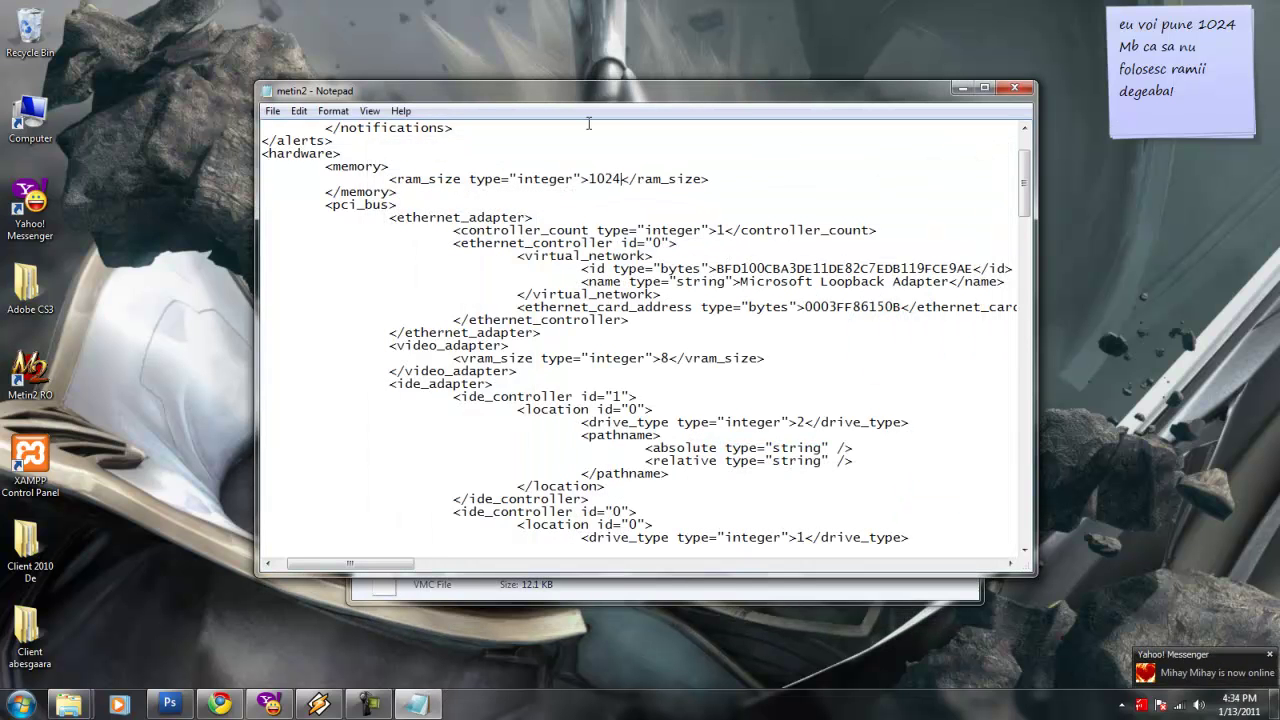
# Scroll down the metin2 file while noting 'asa acum mergem si mai jos' and 'si gasim ace'.
pyautogui.moveTo(1189, 89); pyautogui.dragTo(1047, 9)
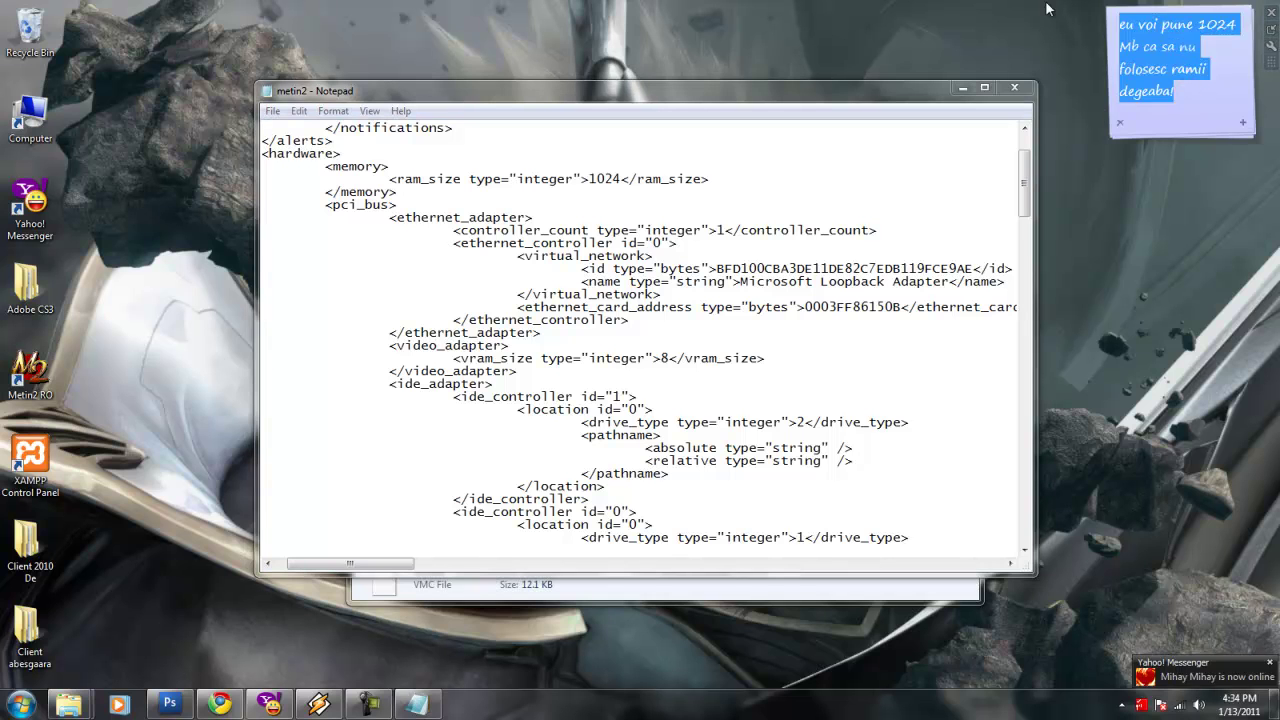
pyautogui.write('asa acum mergem s')
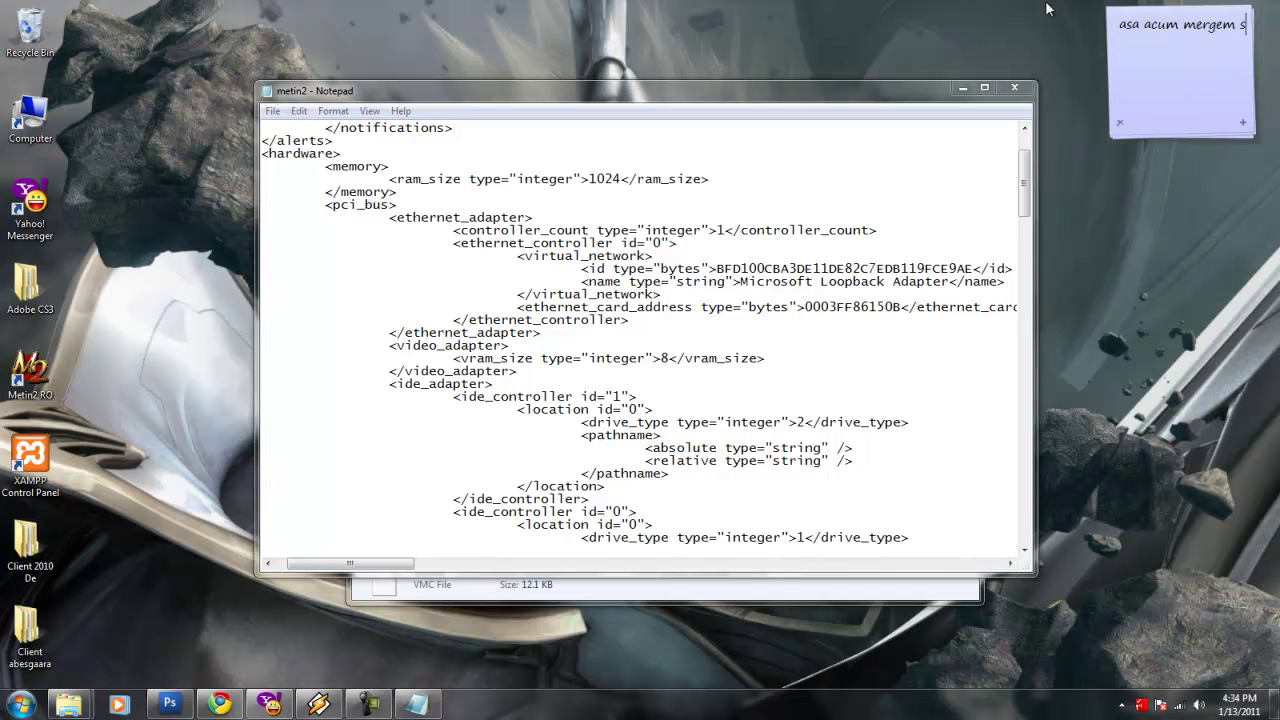
pyautogui.write('i mai jos')
pyautogui.click(1022, 172)
pyautogui.moveTo(1022, 172); pyautogui.dragTo(1022, 215)
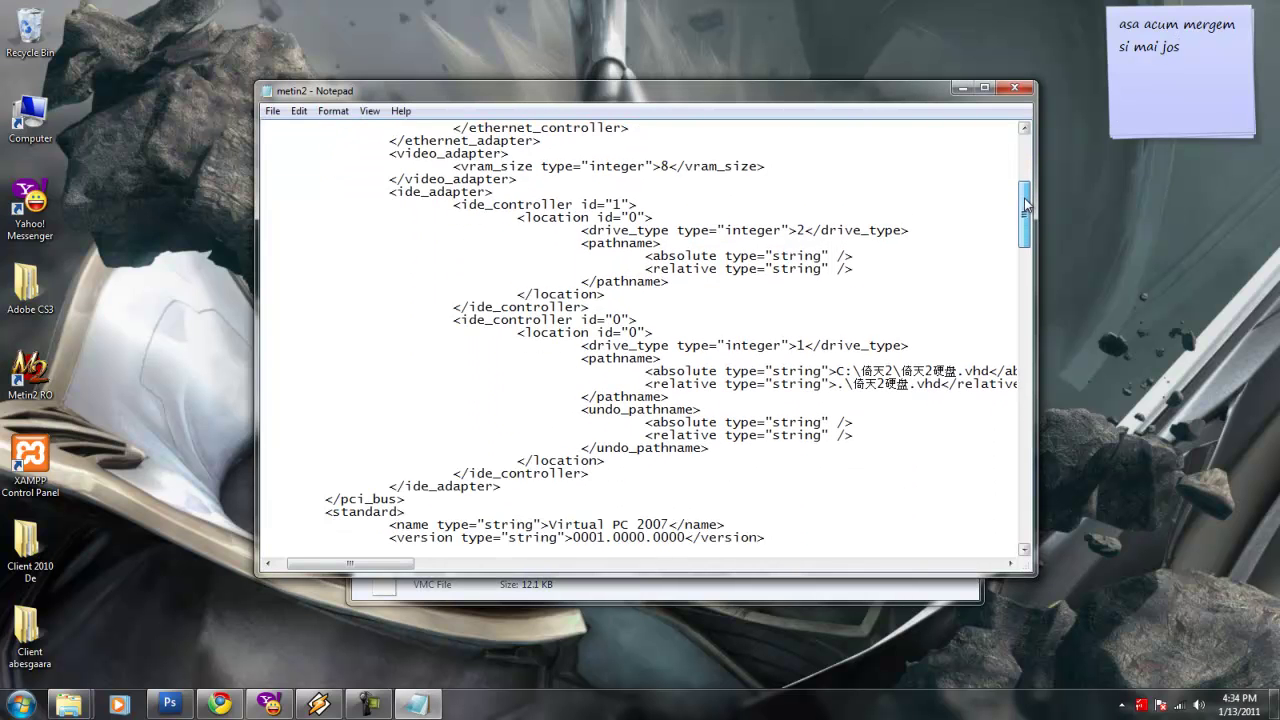
pyautogui.moveTo(397, 563); pyautogui.dragTo(420, 563)
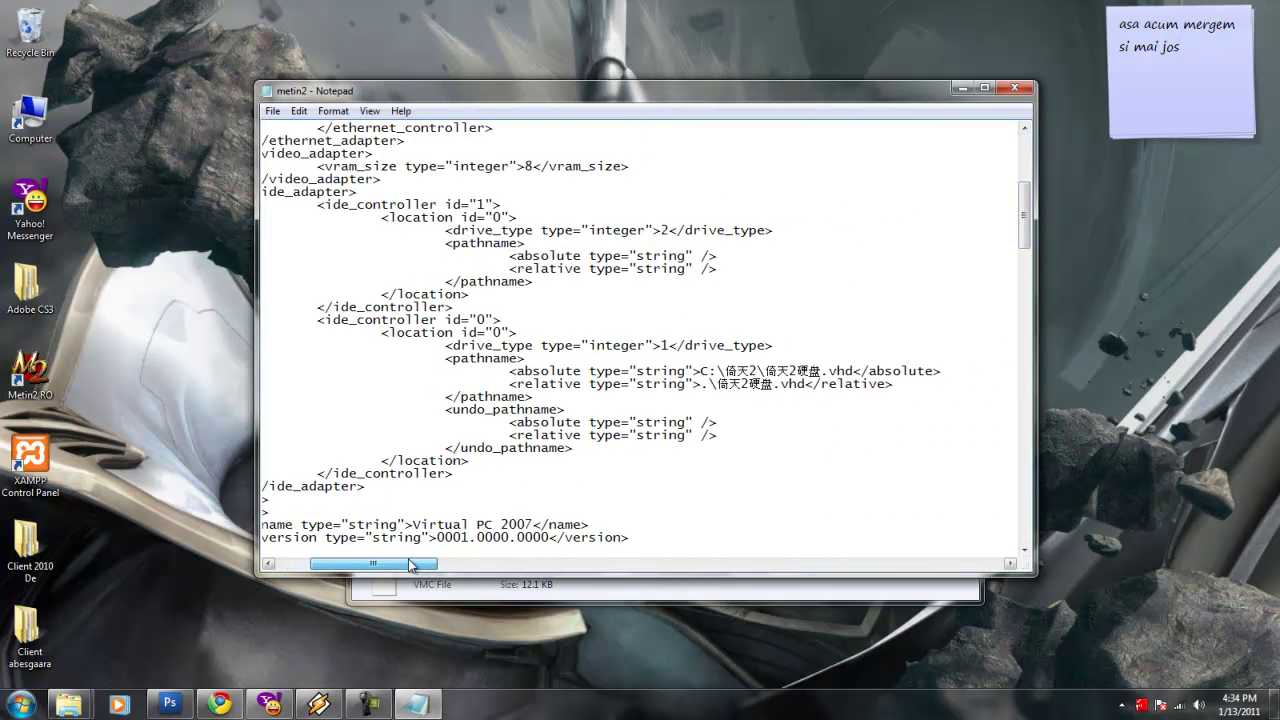
pyautogui.moveTo(1218, 60); pyautogui.dragTo(1090, 32)
pyautogui.hotkey('ctrl', 'a')
pyautogui.write('si gasim ace')
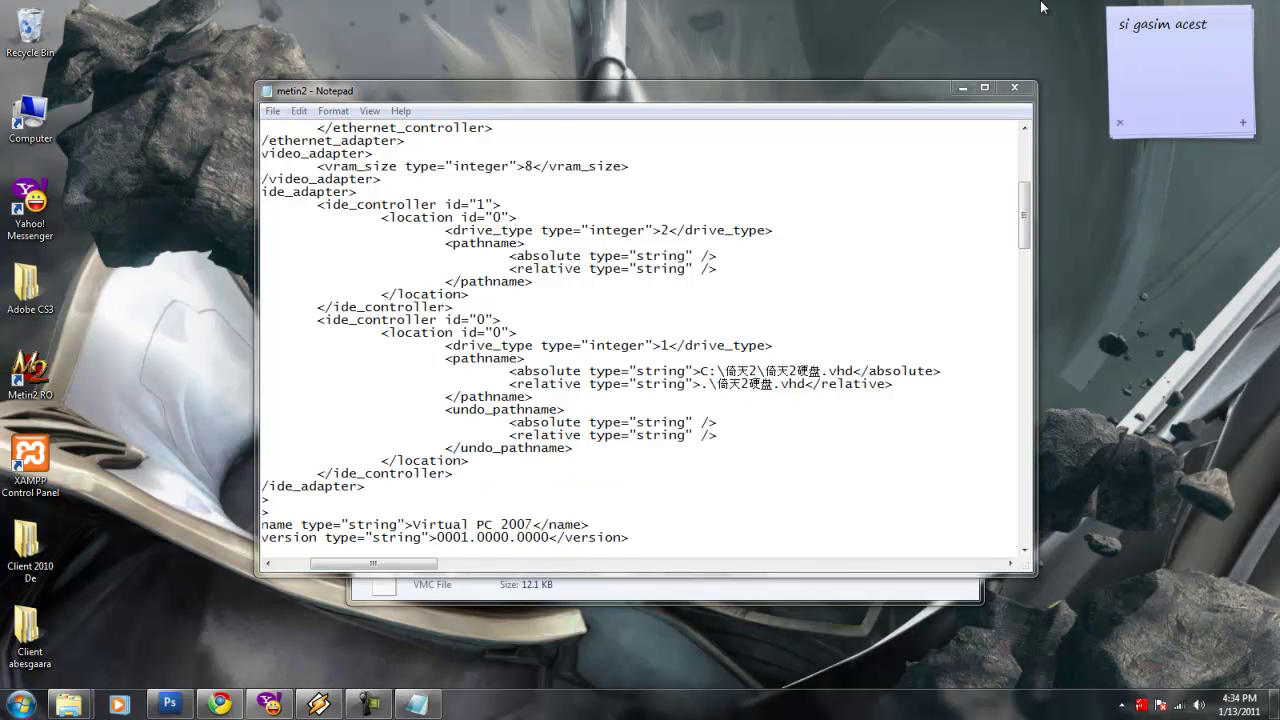
# Select the hard disk pathname block and annotate that the .vhd location goes here, on C.
pyautogui.click(719, 325)
pyautogui.moveTo(438, 358); pyautogui.dragTo(536, 398)
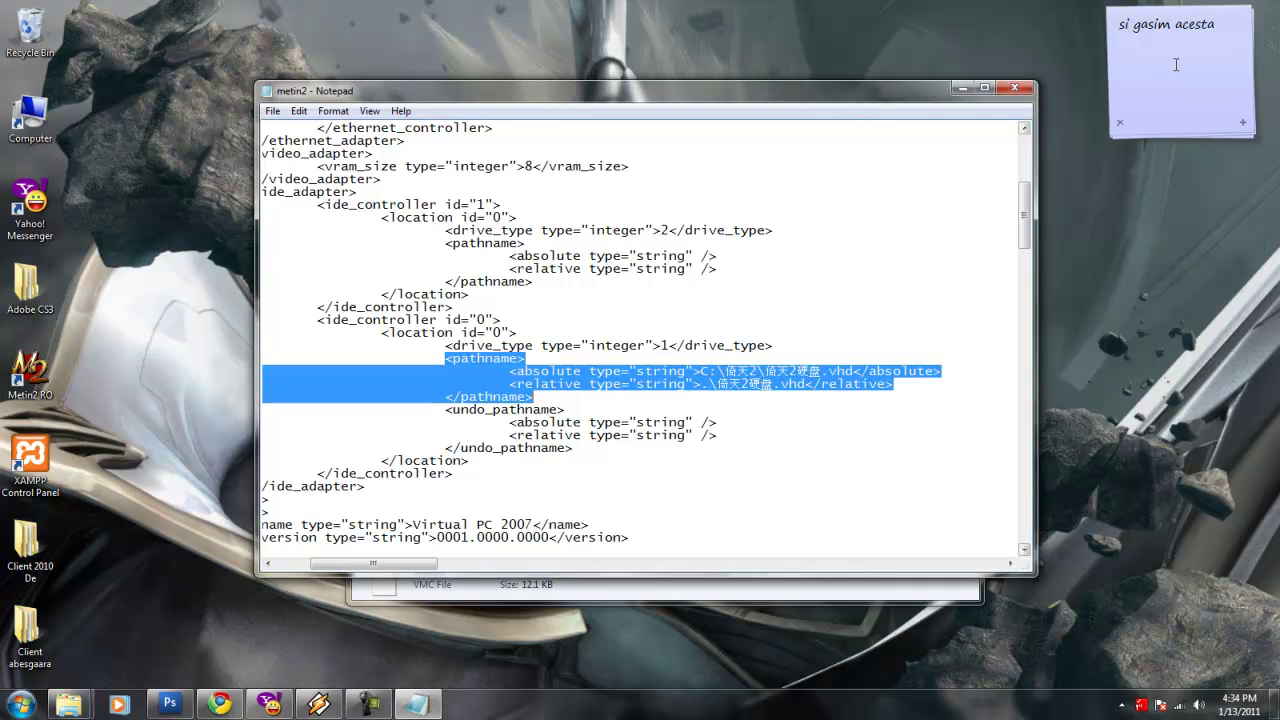
pyautogui.click(1135, 60)
pyautogui.hotkey('ctrl', 'a')
pyautogui.write('aici vom seta ')
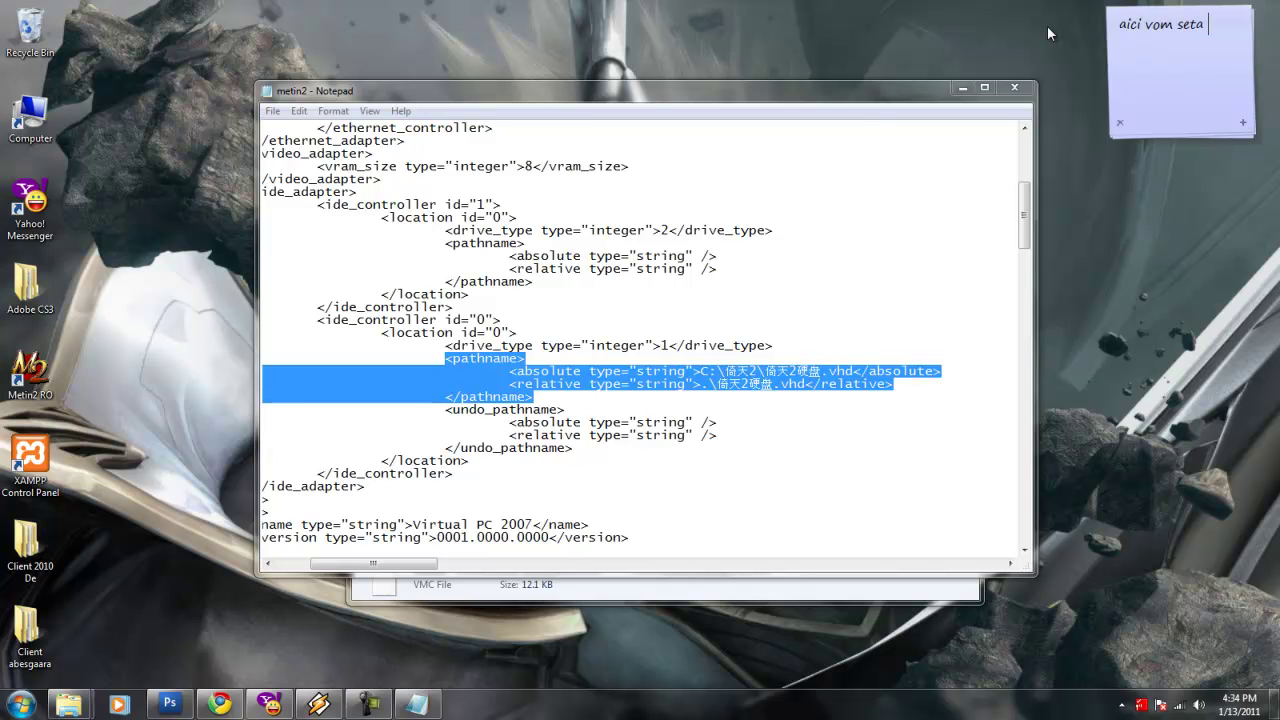
pyautogui.write('locatia! la fisierul .vhd')
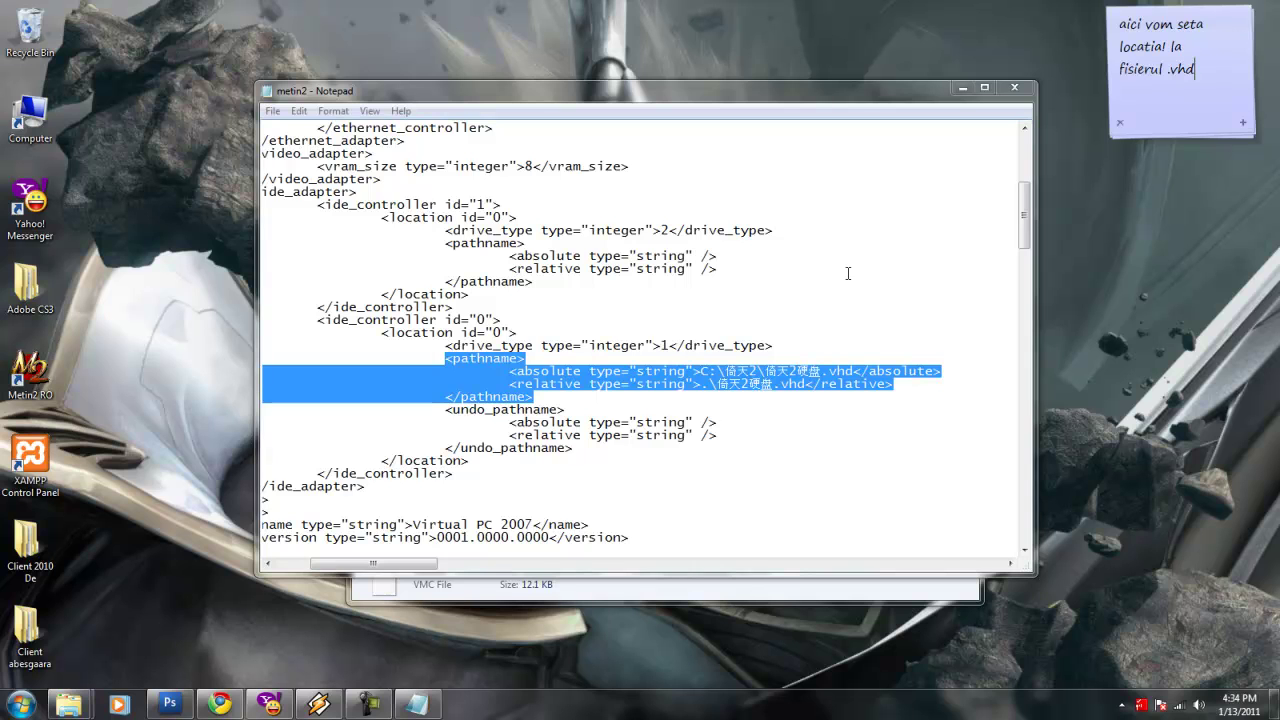
pyautogui.hotkey('shift', 'Home')
pyautogui.hotkey('shift', 'Up')
pyautogui.hotkey('shift', 'Up')
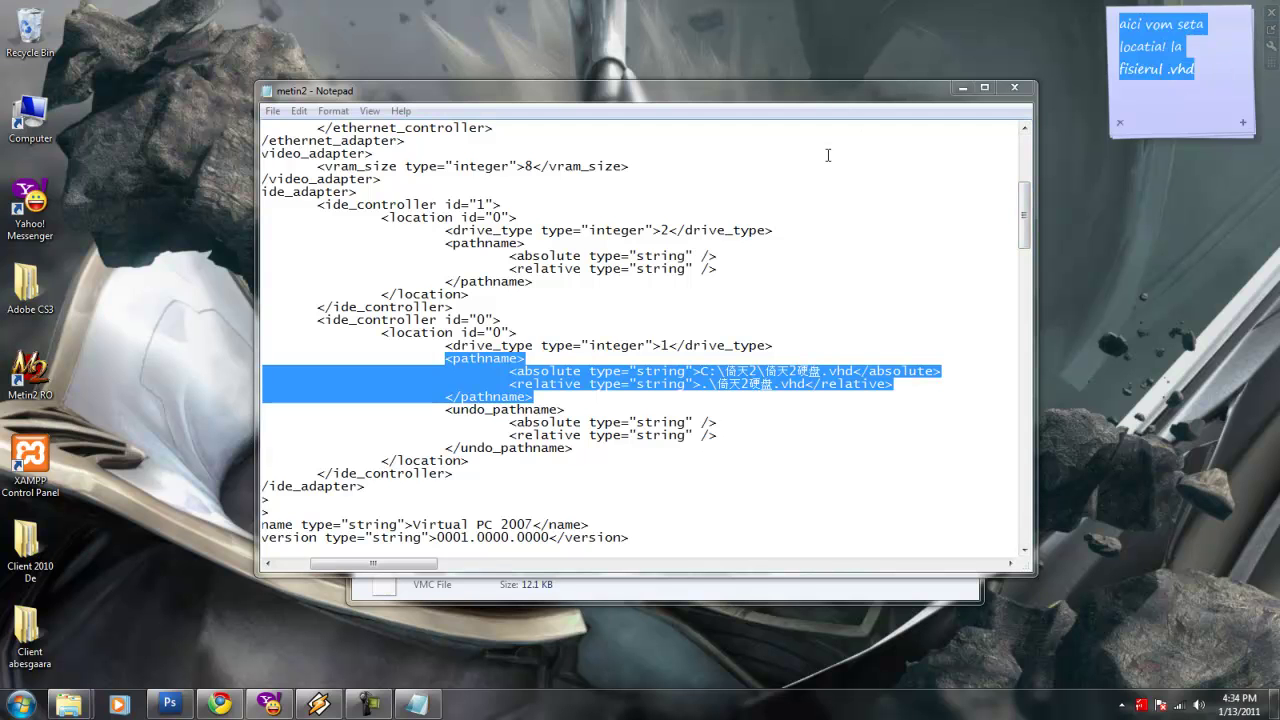
pyautogui.write('ad')
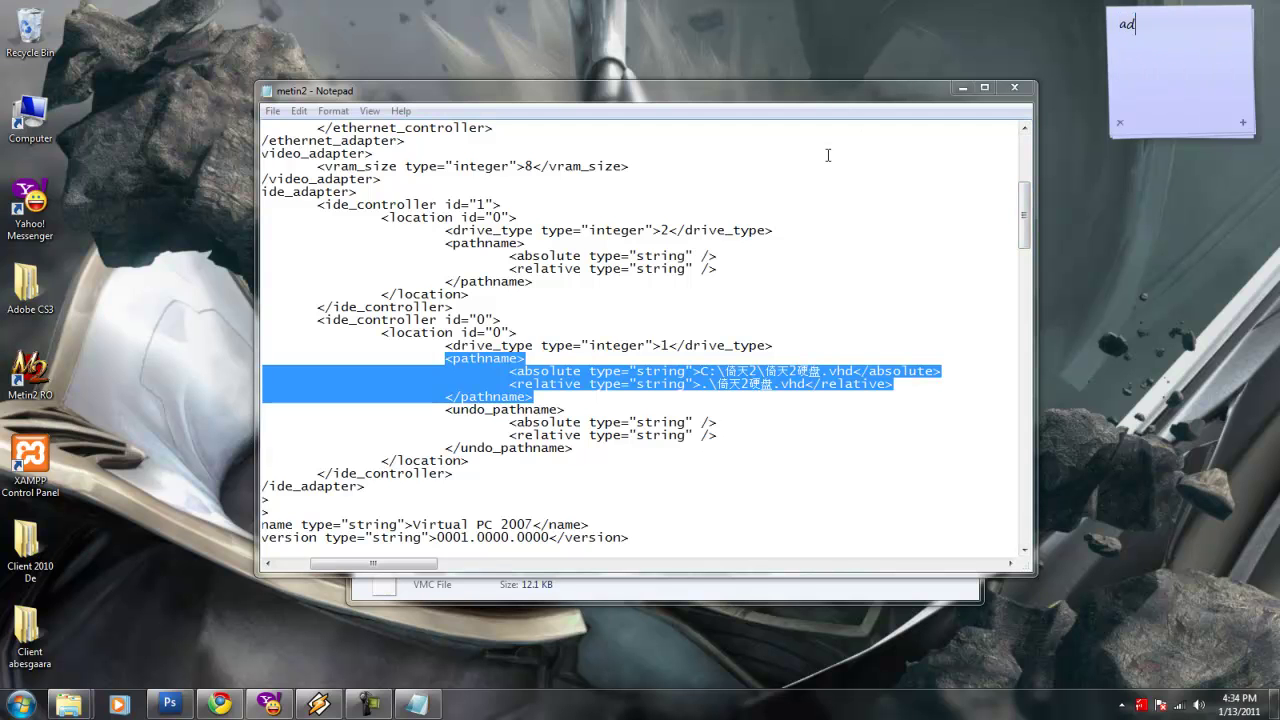
pyautogui.write('ica eu am instalat')
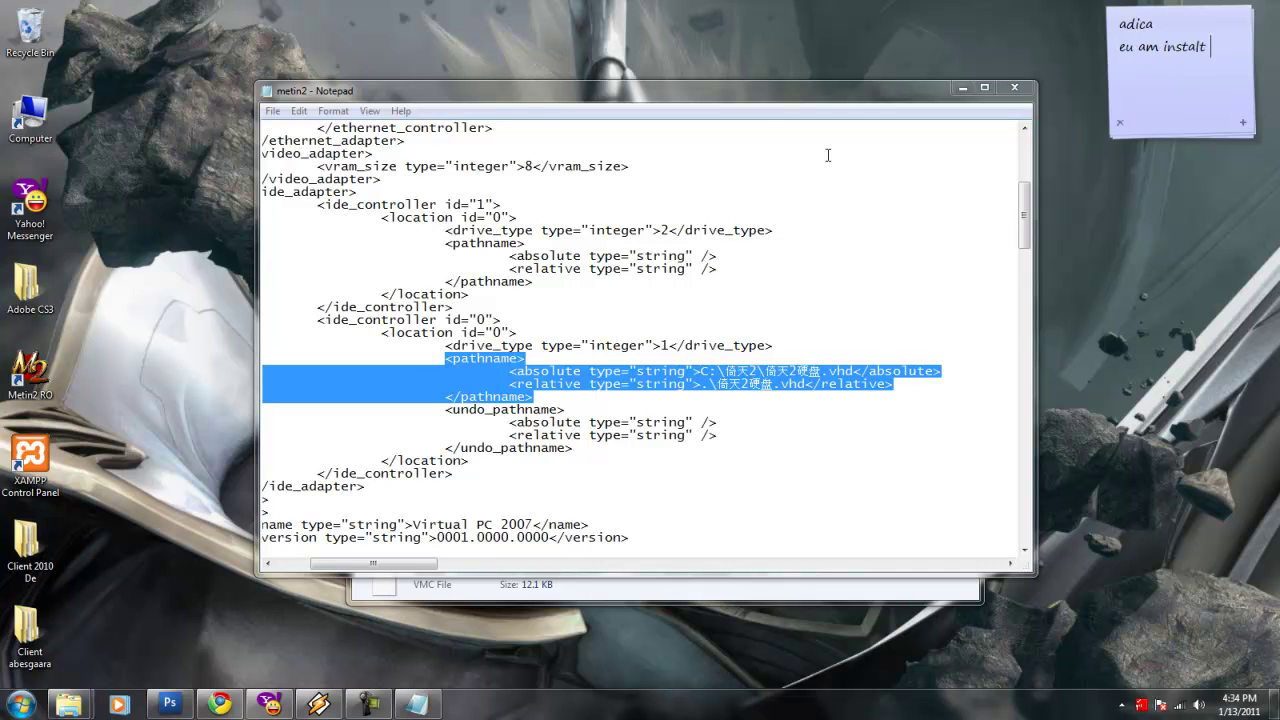
pyautogui.write(' in C voi pune cam asa')
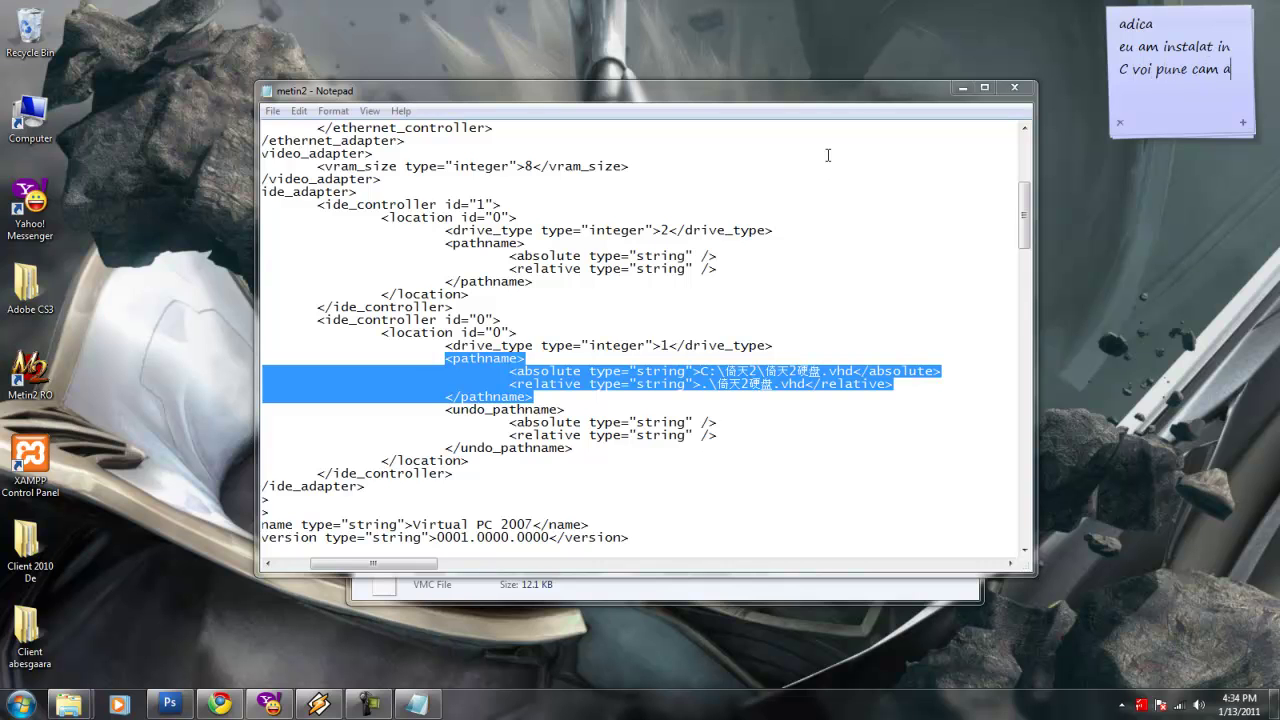
# Change the absolute disk path to C:\metin2\metin2.vhd.
pyautogui.click(750, 366)
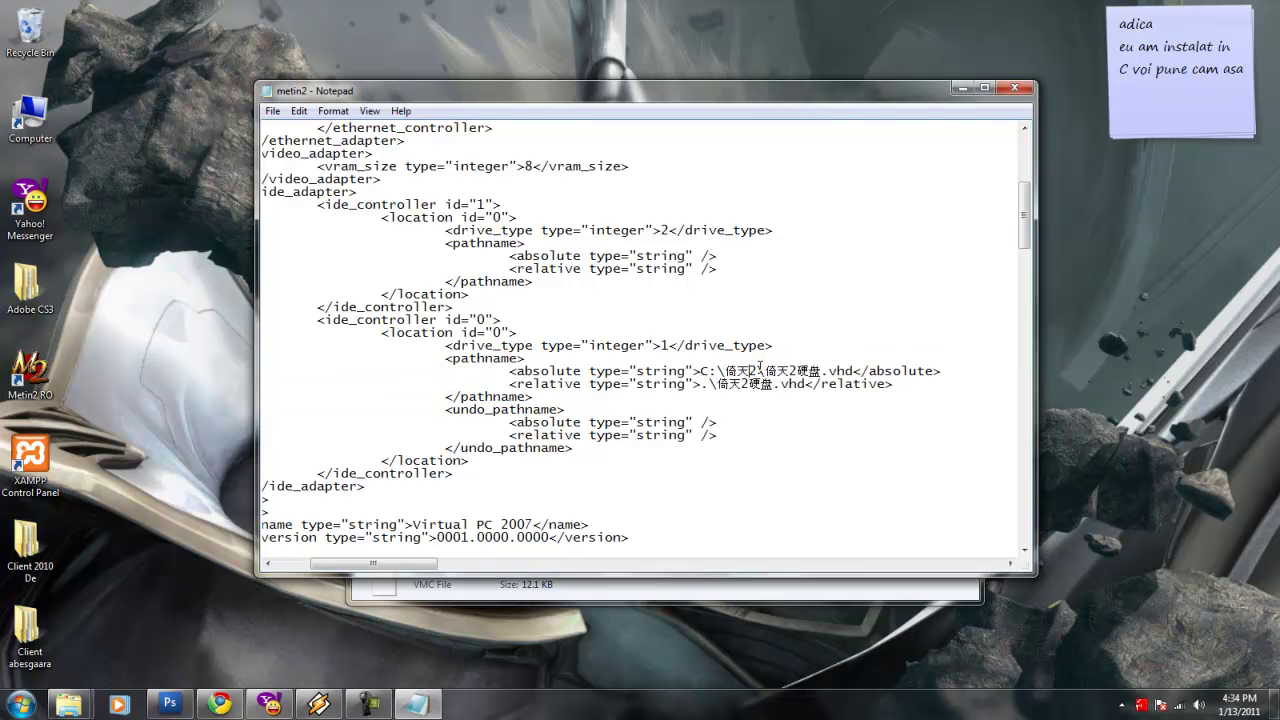
pyautogui.press('BackSpace')
pyautogui.press('BackSpace')
pyautogui.write('folderu')
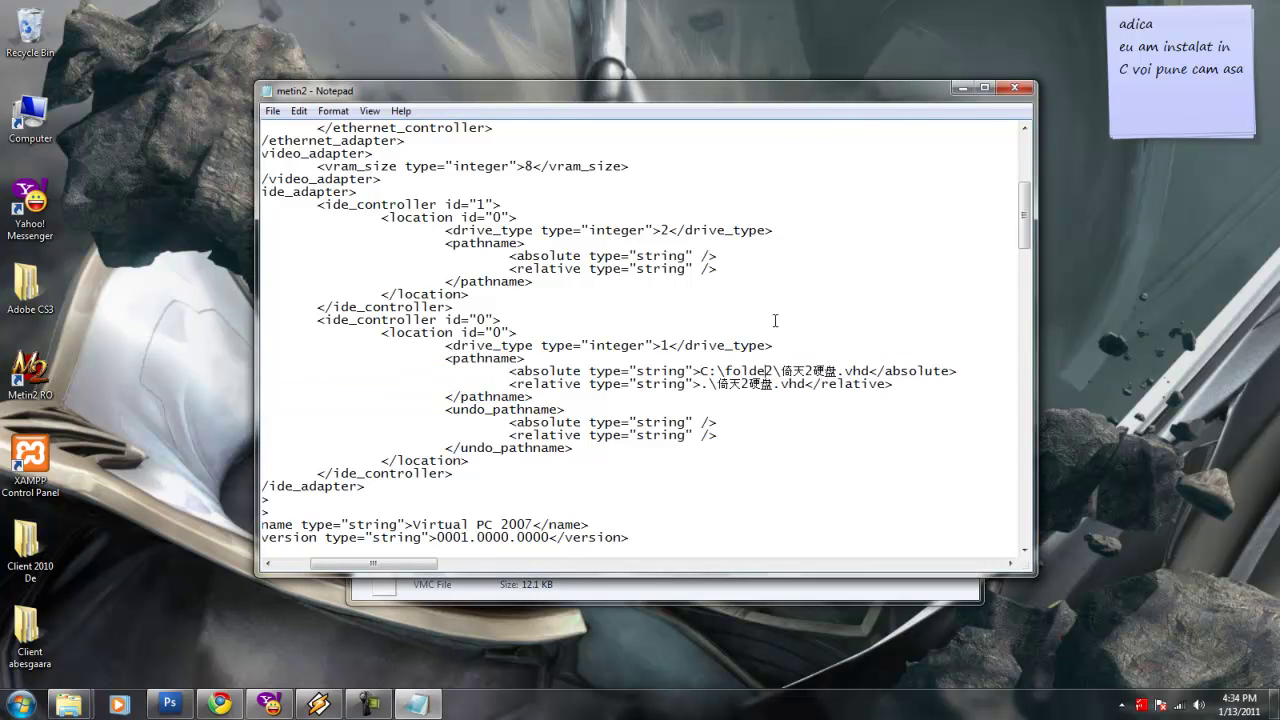
pyautogui.press('BackSpace')
pyautogui.press('BackSpace')
pyautogui.press('BackSpace')
pyautogui.press('BackSpace')
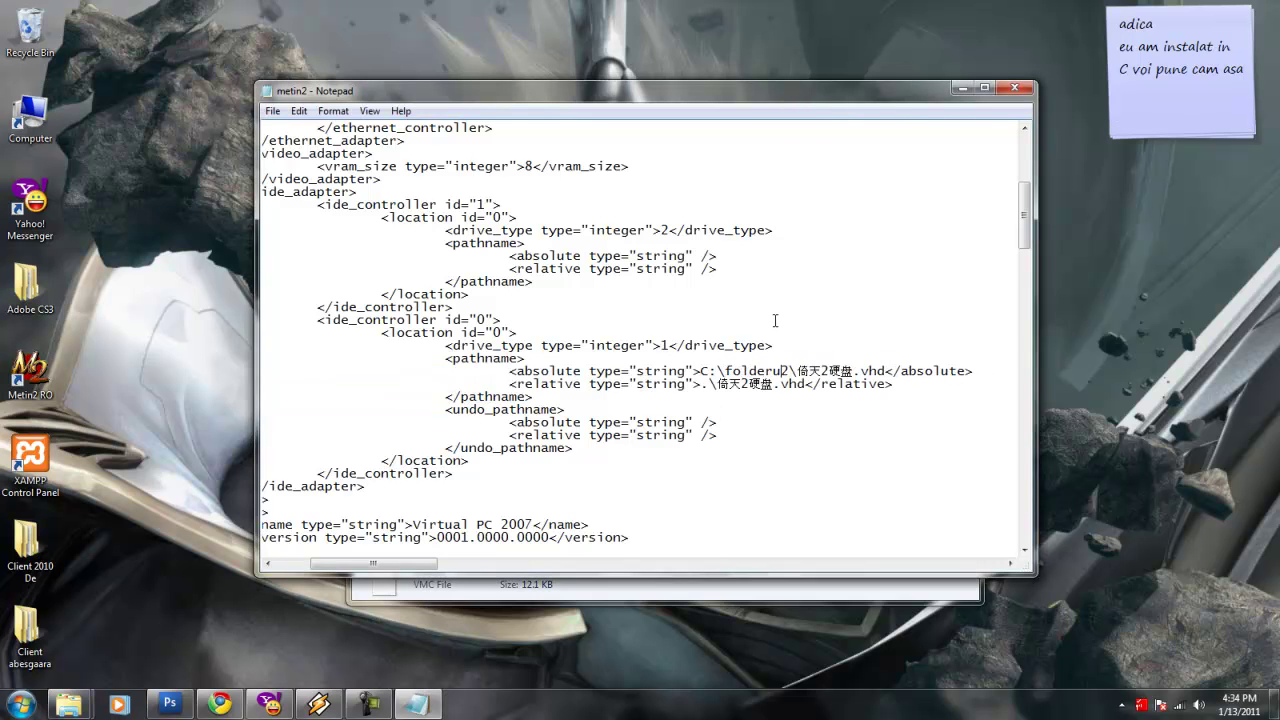
pyautogui.press('BackSpace')
pyautogui.press('BackSpace')
pyautogui.write('\\')
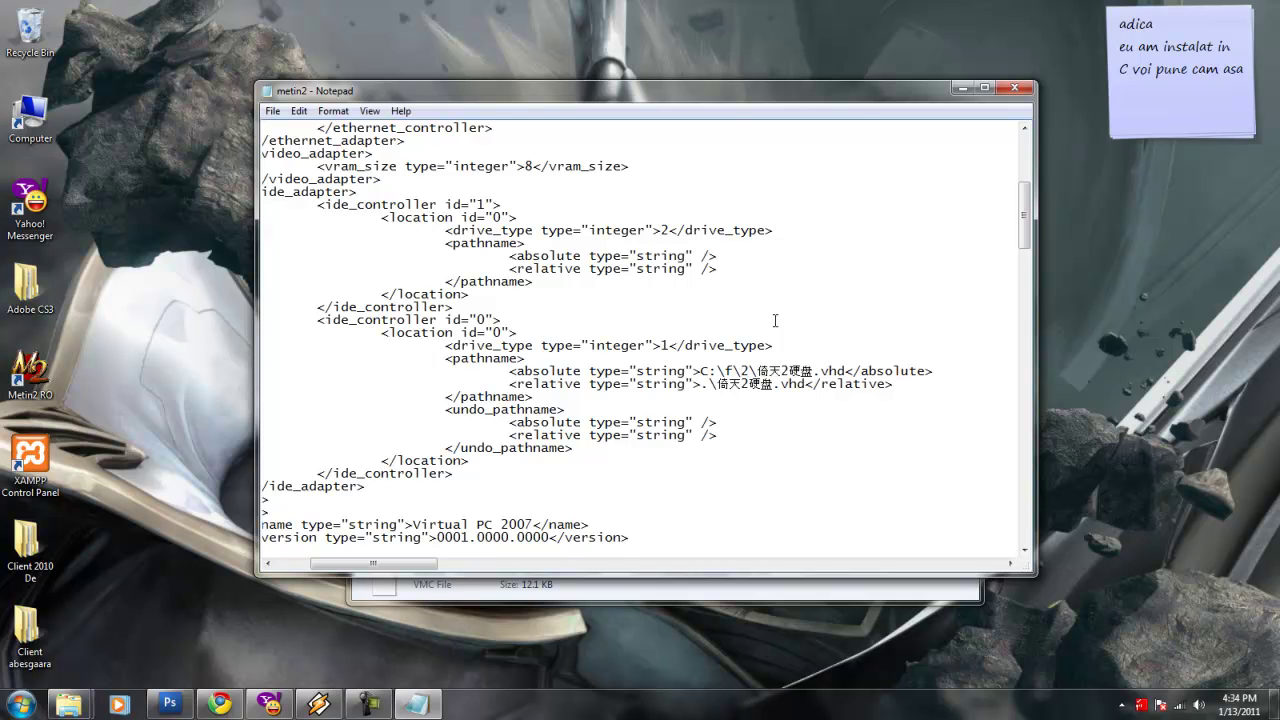
pyautogui.press('BackSpace')
pyautogui.press('BackSpace')
pyautogui.write('metin')
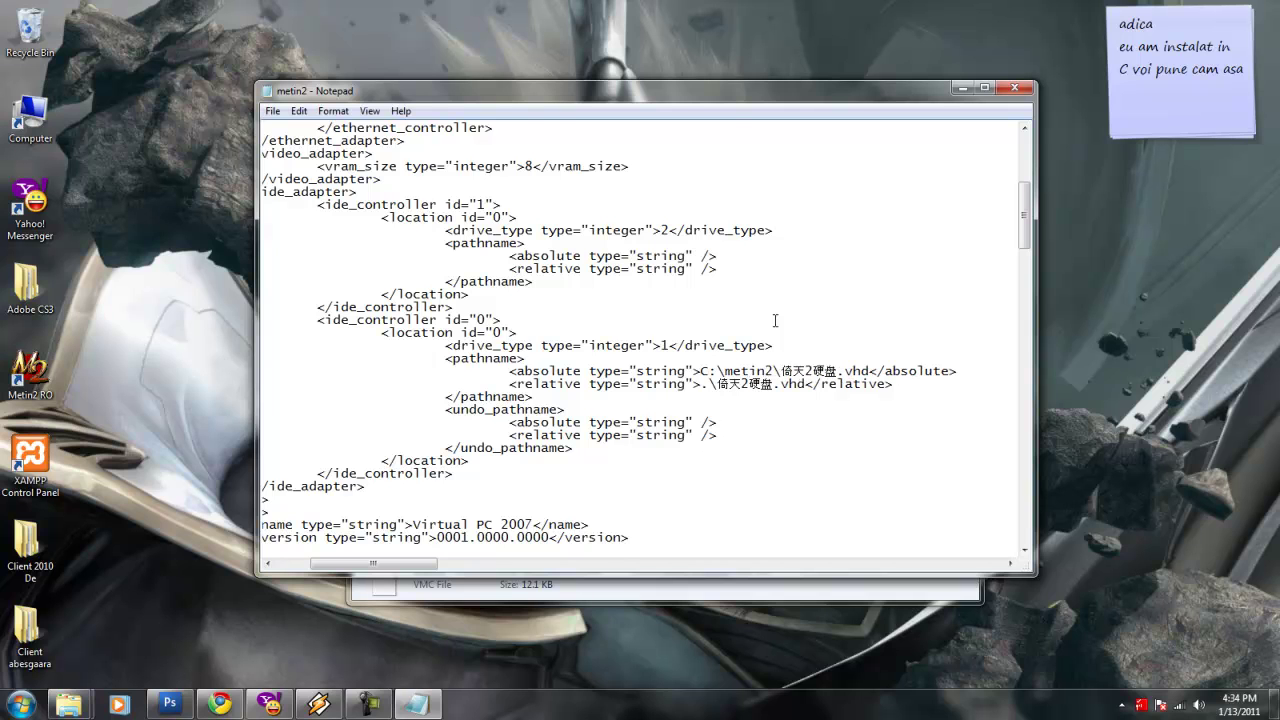
pyautogui.moveTo(839, 371); pyautogui.dragTo(785, 371)
pyautogui.write('numele la vhd')
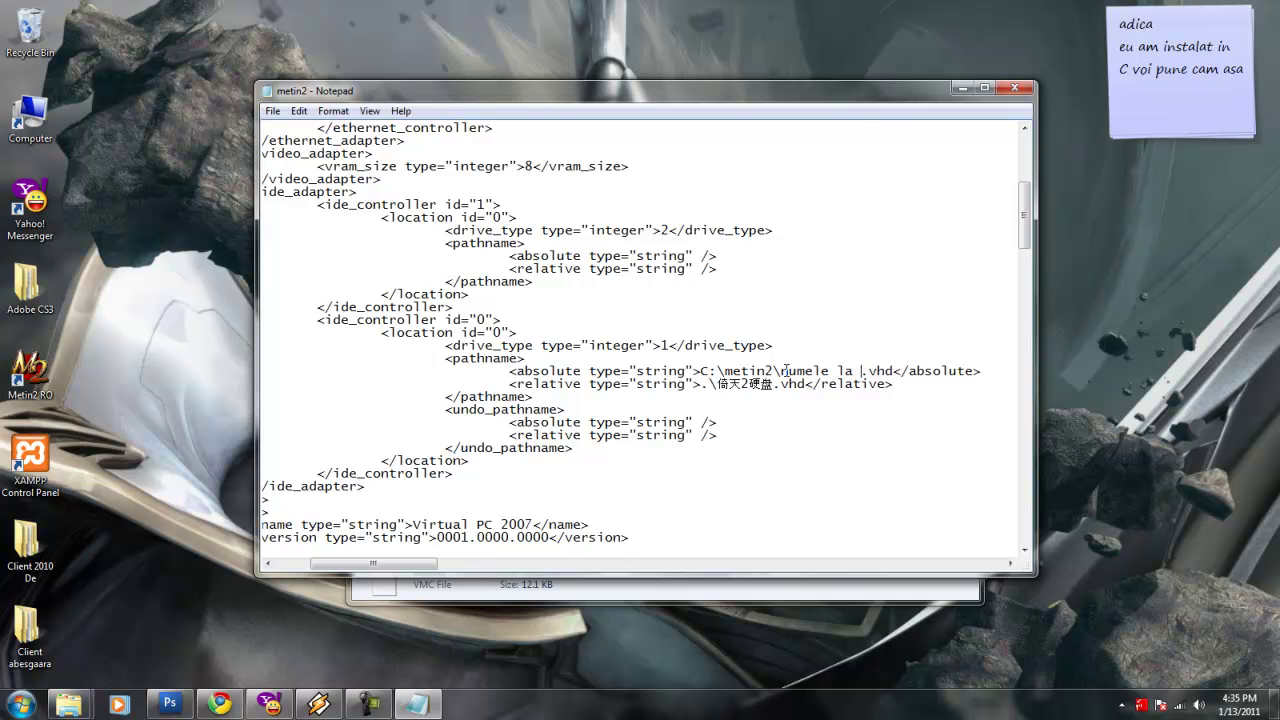
pyautogui.press('BackSpace')
pyautogui.press('BackSpace')
pyautogui.press('BackSpace')
pyautogui.press('BackSpace')
pyautogui.press('BackSpace')
pyautogui.press('BackSpace')
pyautogui.press('BackSpace')
pyautogui.press('BackSpace')
pyautogui.press('BackSpace')
pyautogui.press('BackSpace')
pyautogui.press('BackSpace')
pyautogui.press('BackSpace')
pyautogui.press('BackSpace')
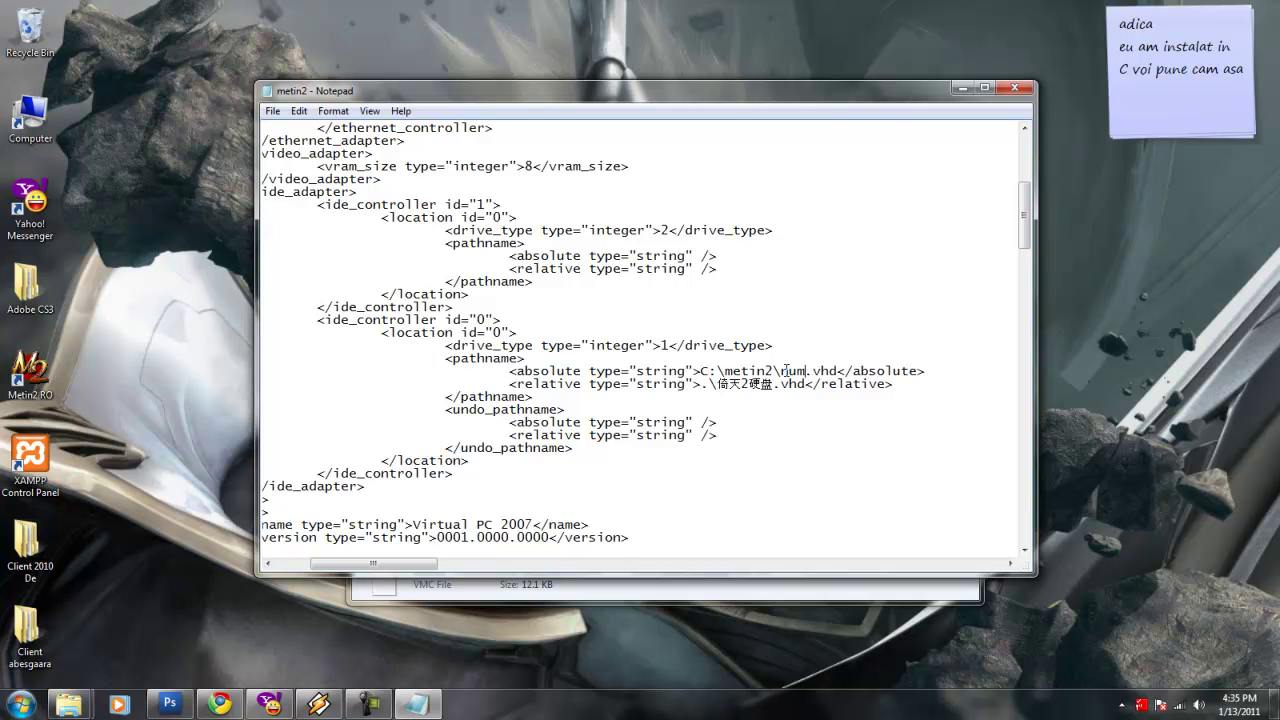
pyautogui.write('metin2')
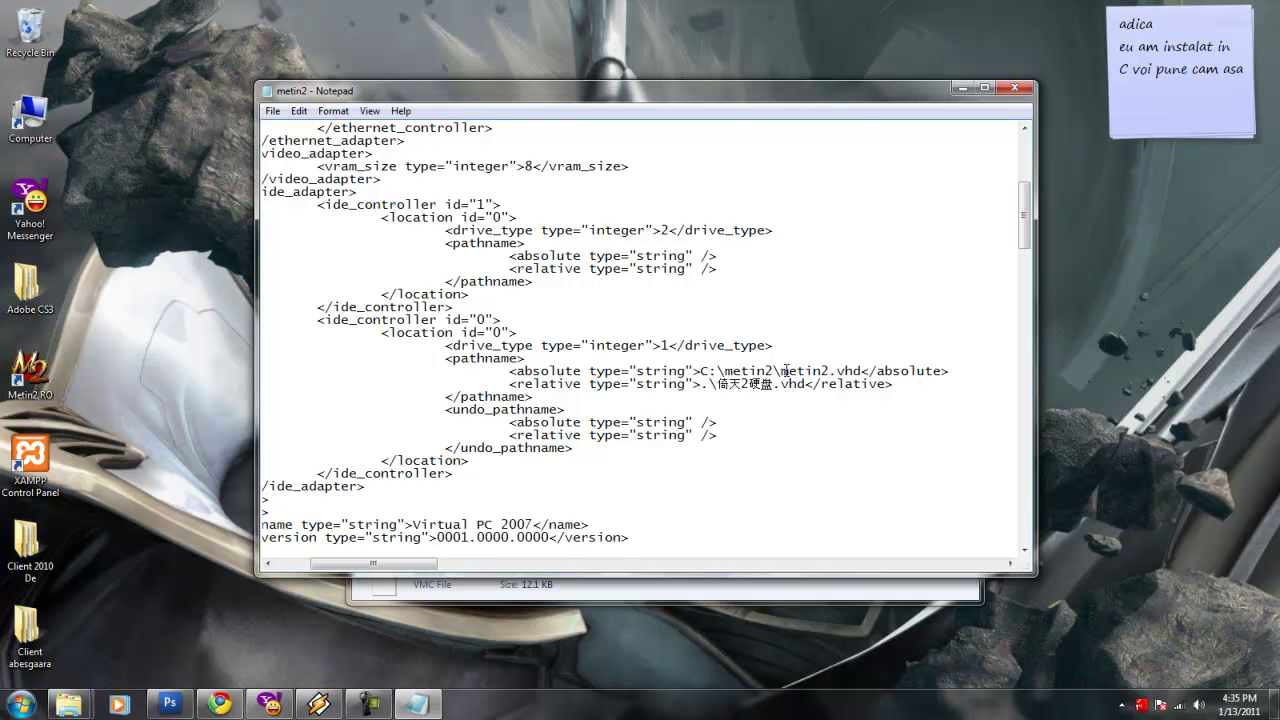
# Replace the garbled relative disk name so it reads .\metin2.vhd.
pyautogui.moveTo(714, 385); pyautogui.dragTo(771, 388)
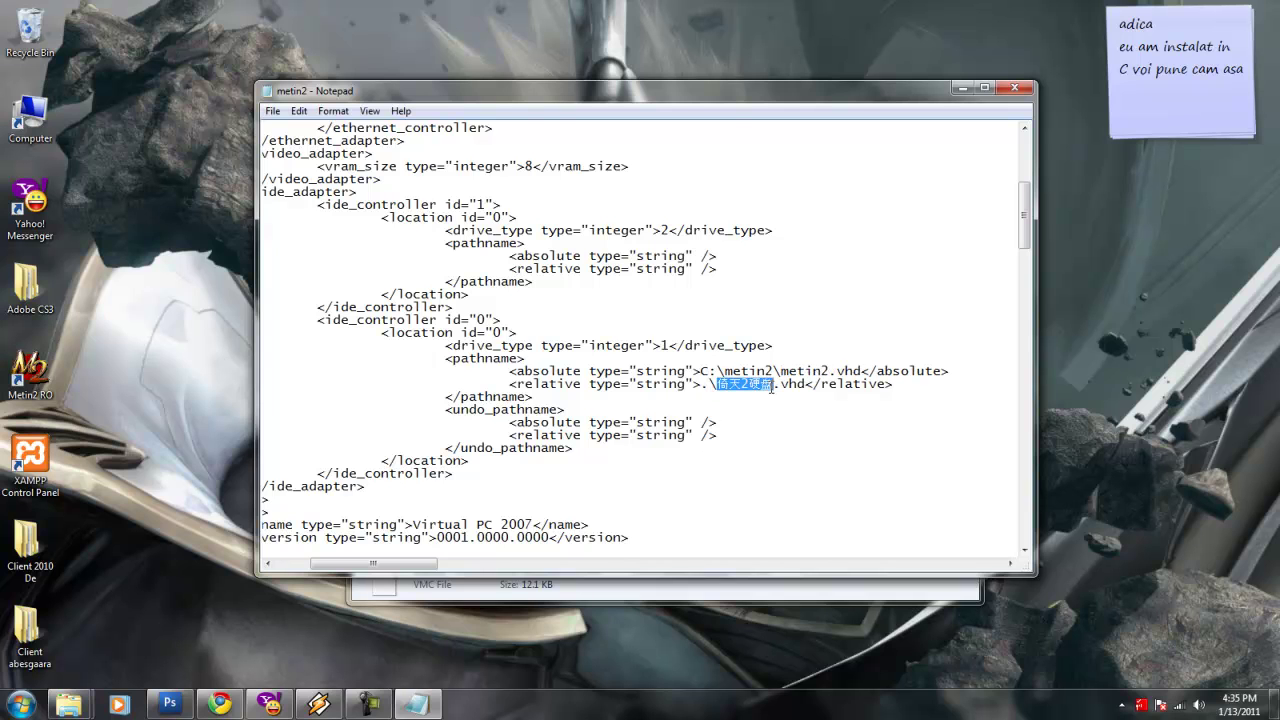
pyautogui.write('tot asdf')
pyautogui.press('BackSpace')
pyautogui.press('BackSpace')
pyautogui.press('BackSpace')
pyautogui.press('BackSpace')
pyautogui.press('BackSpace')
pyautogui.press('BackSpace')
pyautogui.press('BackSpace')
pyautogui.press('BackSpace')
pyautogui.write('metin2')
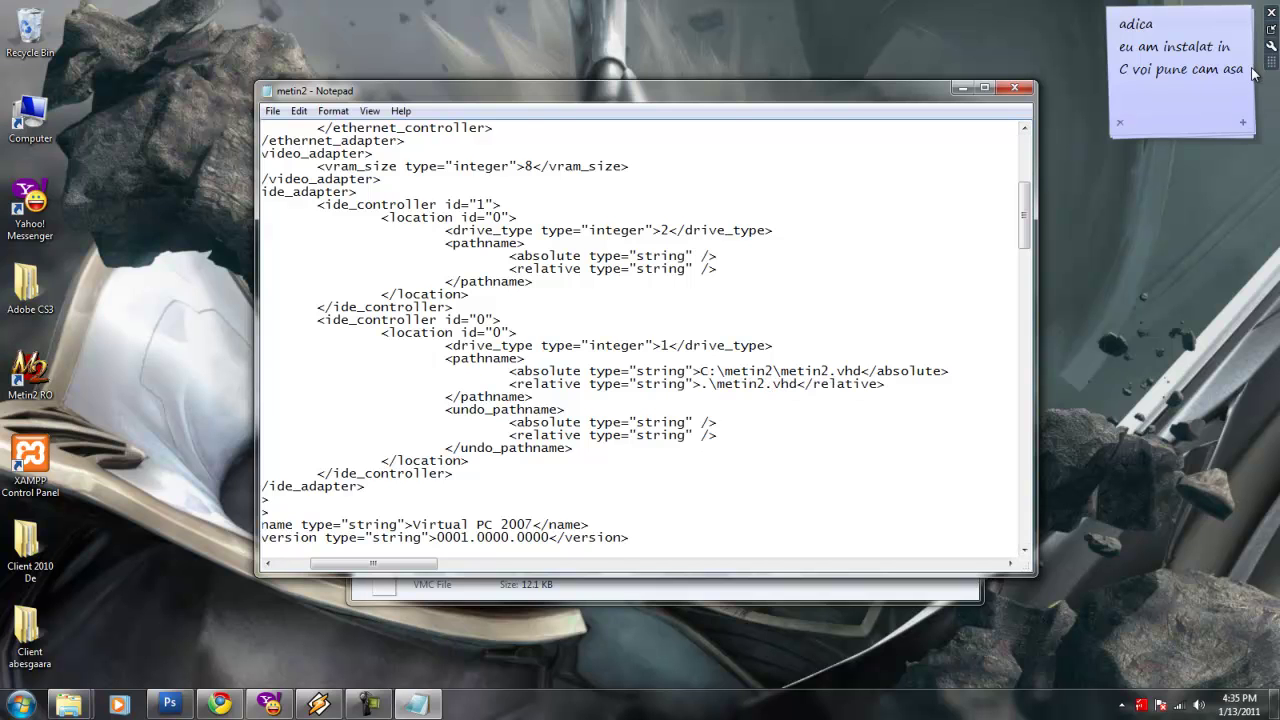
# Note that D replaces C if installed on drive D, then clear the note and close the file.
pyautogui.moveTo(1248, 66); pyautogui.dragTo(1110, 26)
pyautogui.write('dac')
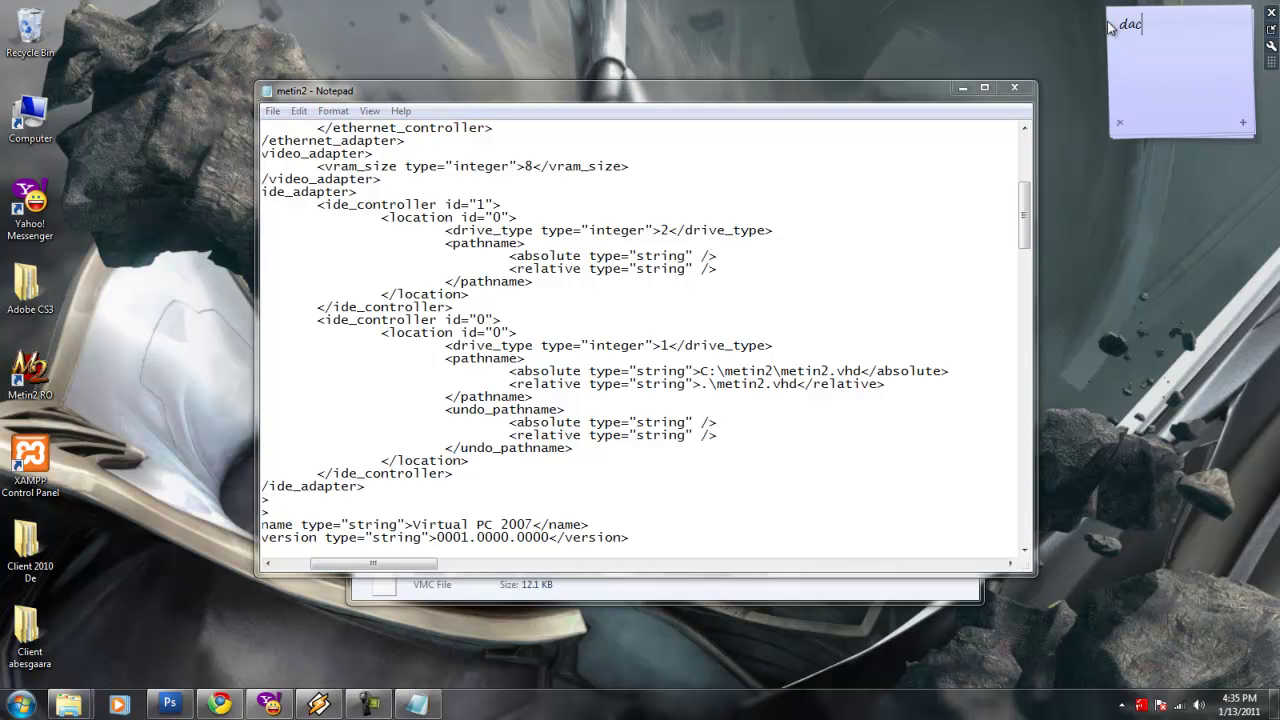
pyautogui.write('a e instalat in D punem in loc de C D sau ')
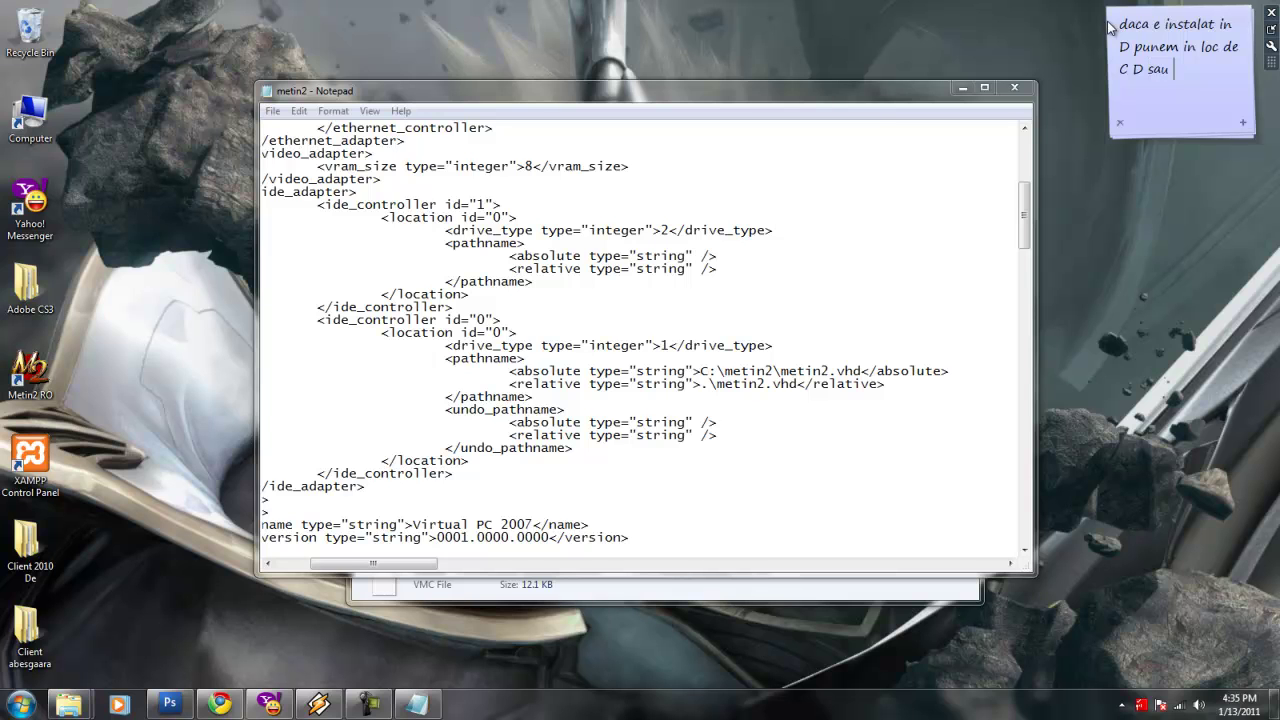
pyautogui.write('depinde unde lati instalat!')
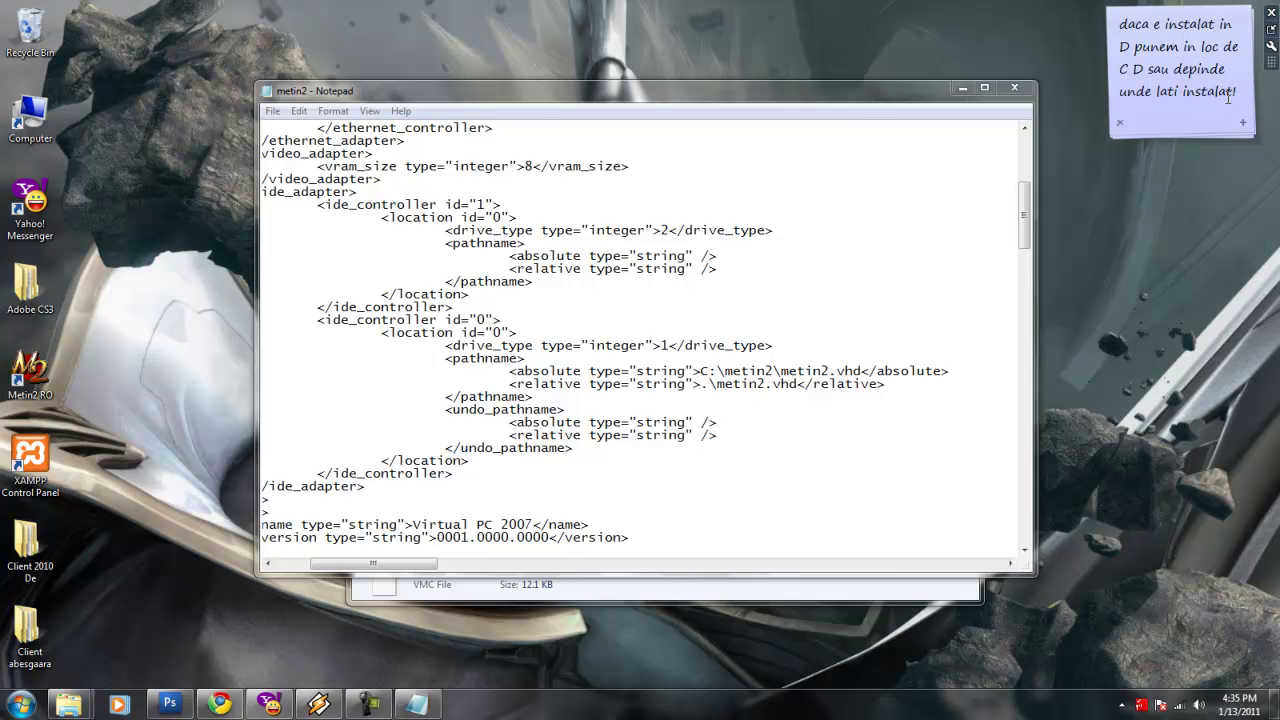
pyautogui.hotkey('ctrl', 'a')
pyautogui.press('Delete')
pyautogui.click(919, 129)
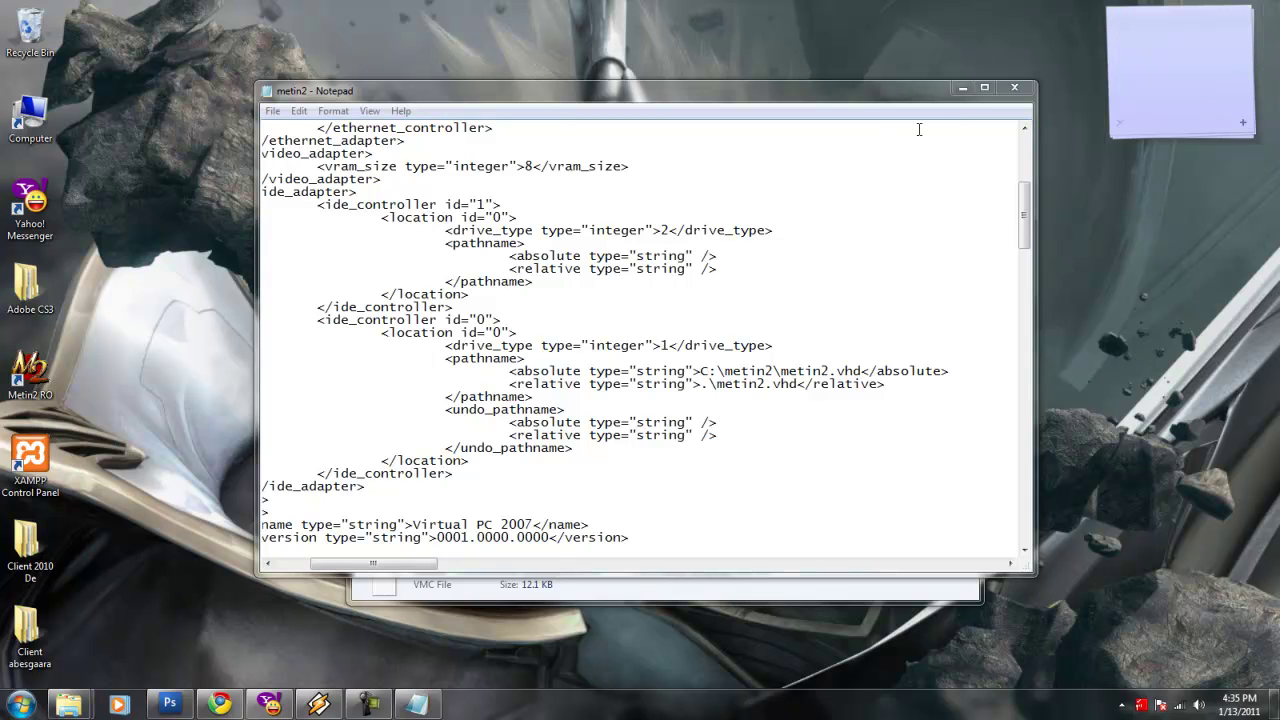
pyautogui.click(1014, 87)
# Save the metin2 file changes and note 'si iesim si ianinte salvam'.
pyautogui.click(615, 360)
pyautogui.click(1222, 40)
pyautogui.write('X')
pyautogui.press('Return')
pyautogui.write('si iesim si i')
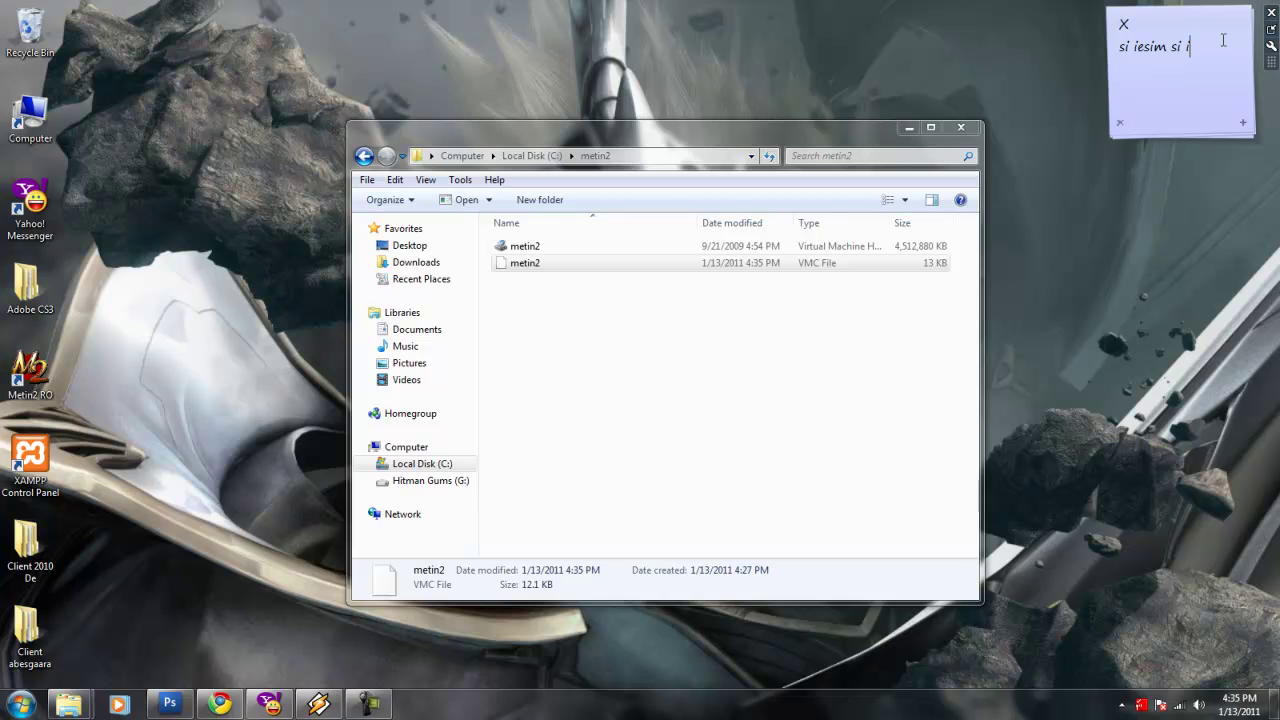
pyautogui.write('aninte salvam')
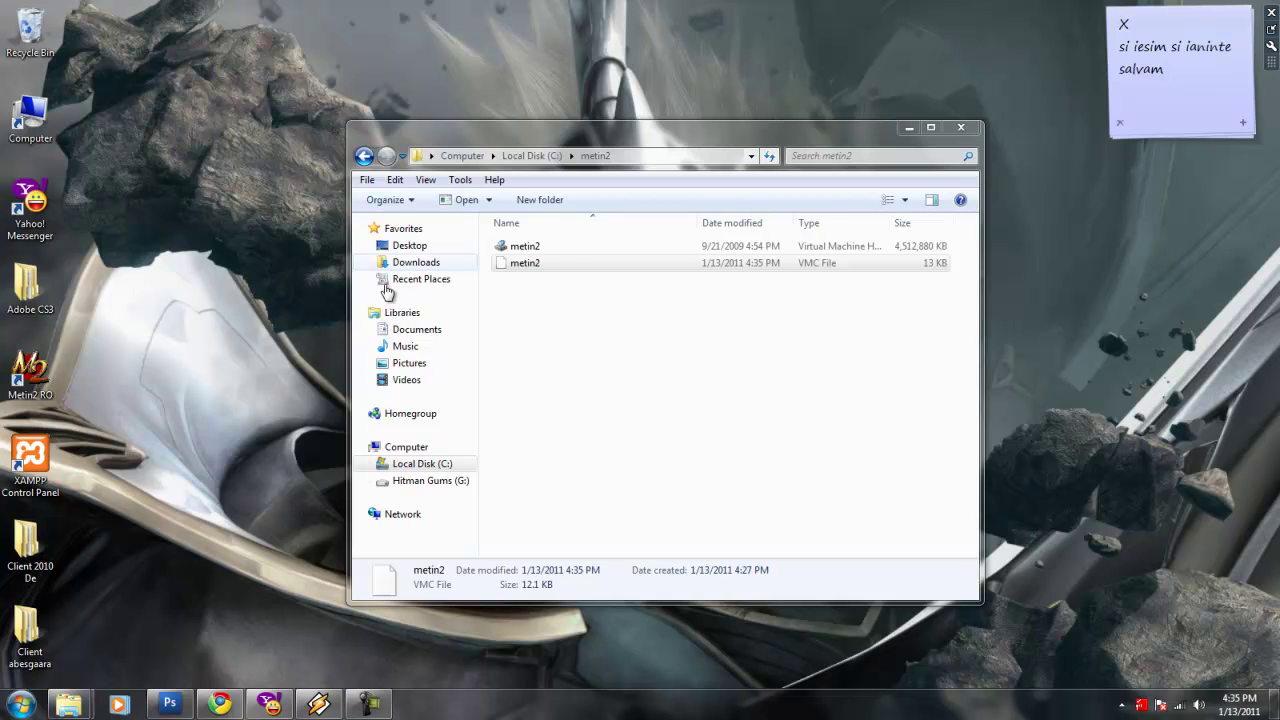
# Note that the Virtual PC program is needed next, nicknamed 'Vpc'.
pyautogui.rightClick(541, 262)
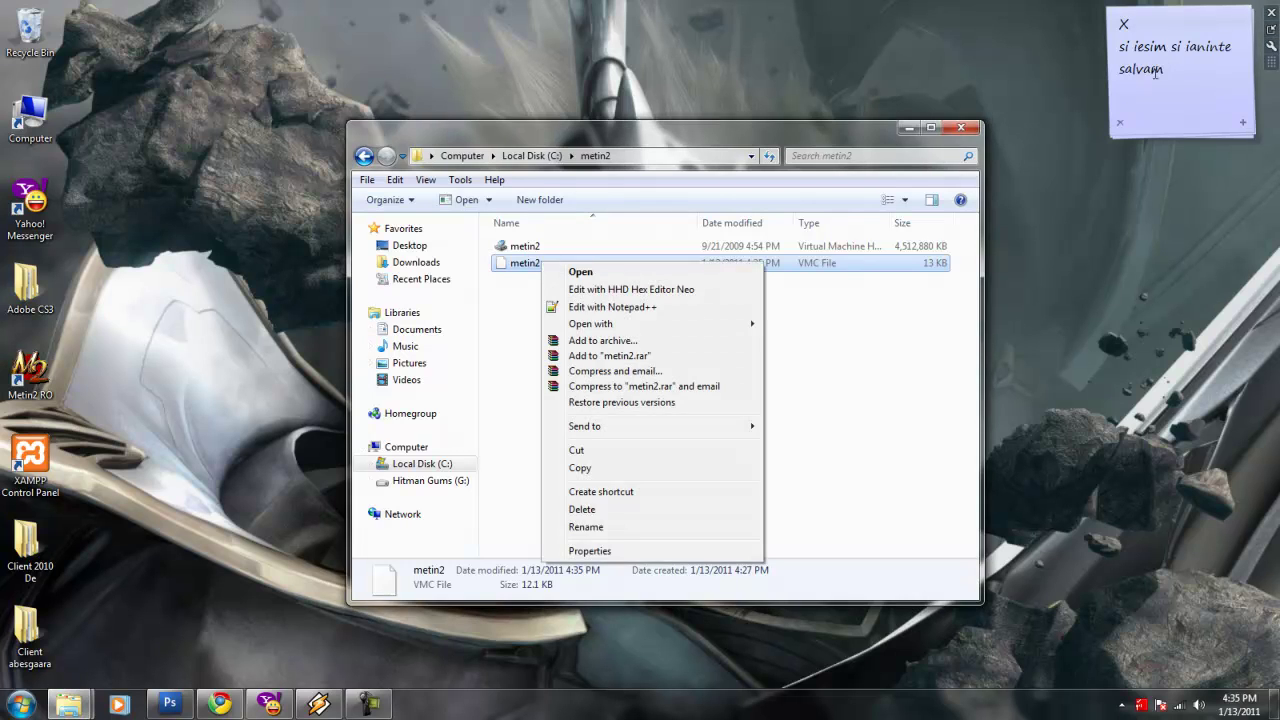
pyautogui.click(1178, 64)
pyautogui.hotkey('ctrl', 'a')
pyautogui.write('acum ave')
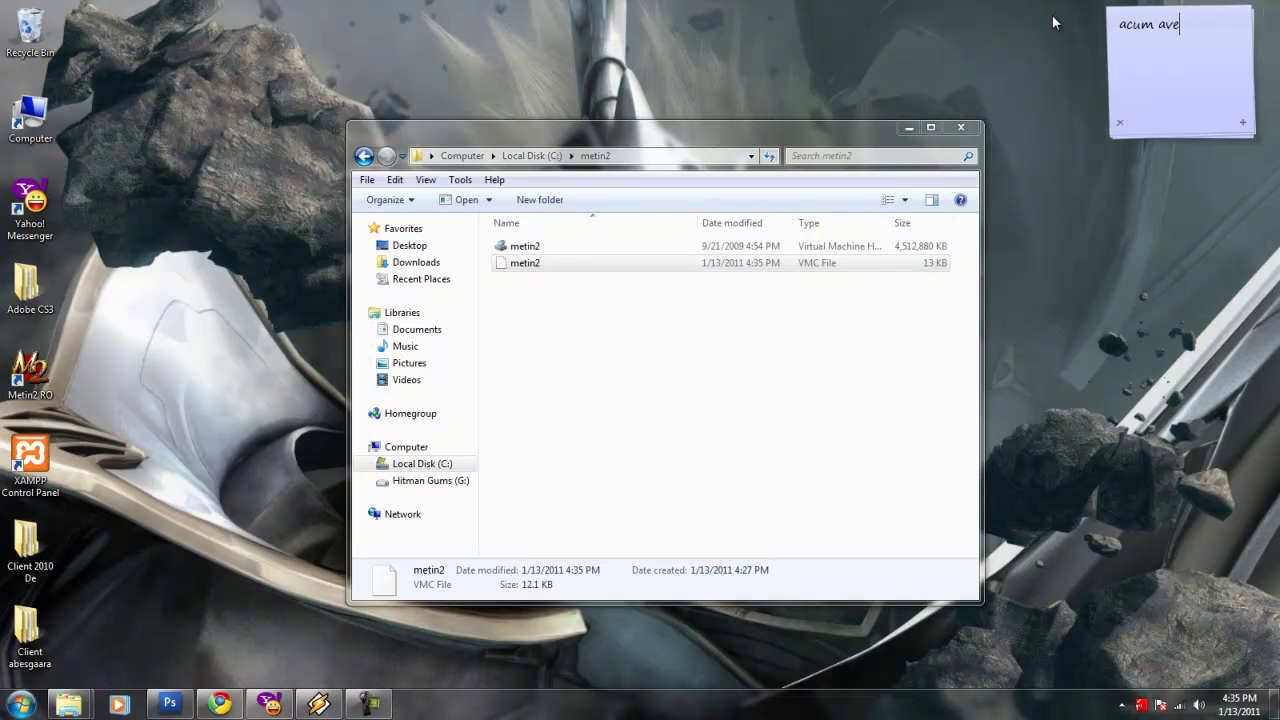
pyautogui.write('m nevoie de un program ')
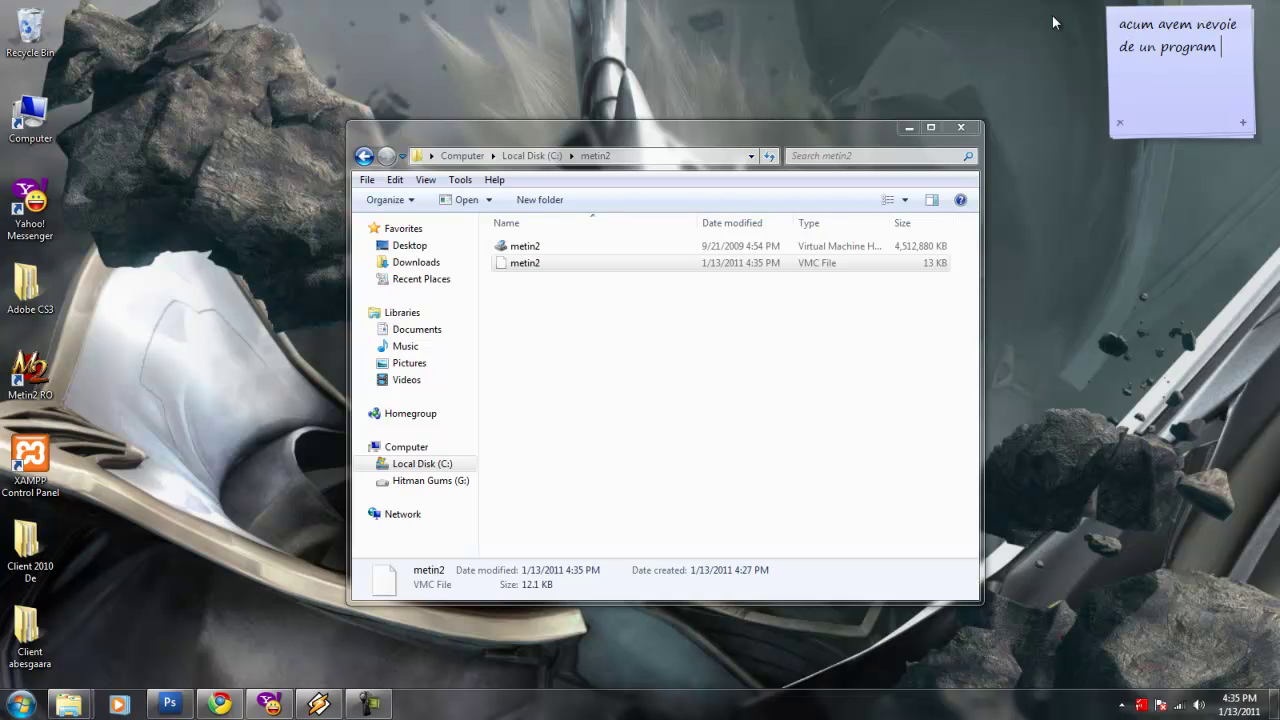
pyautogui.write('numit Virtual Pc')
pyautogui.press('Return')
pyautogui.write('Eu ii')
pyautogui.press('Left')
pyautogui.press('Left')
pyautogui.write('o sa')
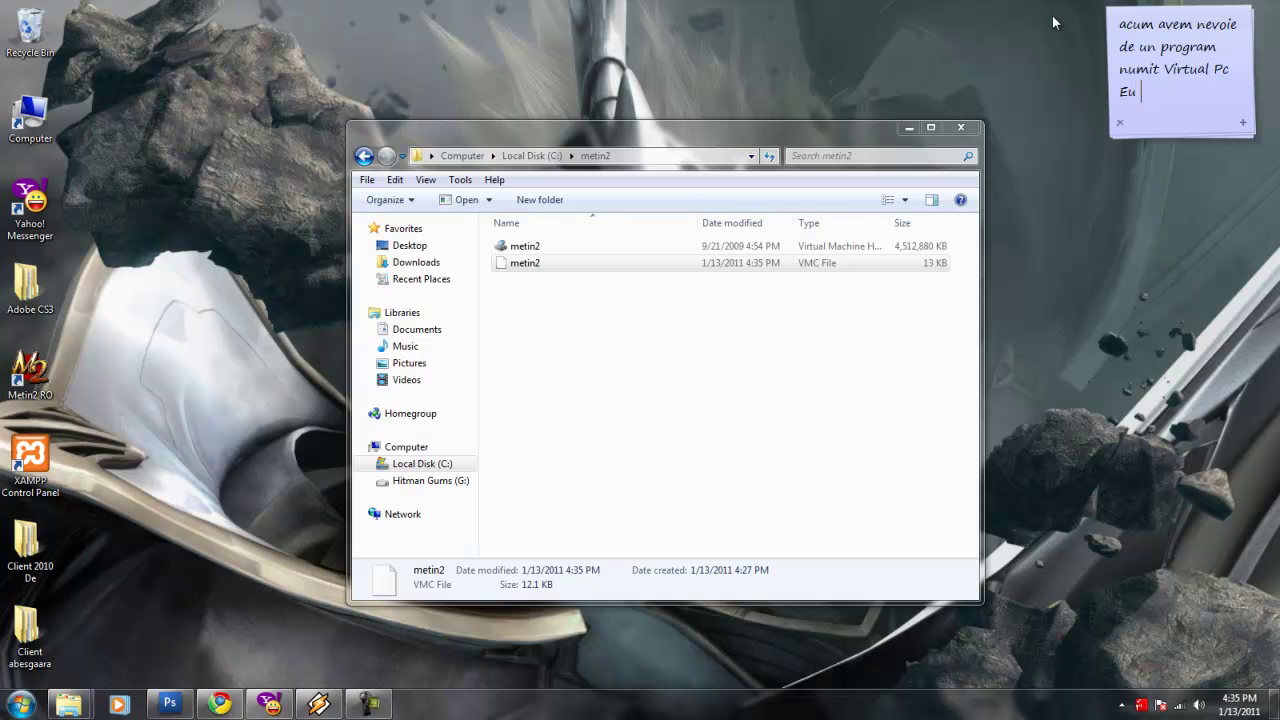
pyautogui.press('End')
pyautogui.write('spun Vpc')
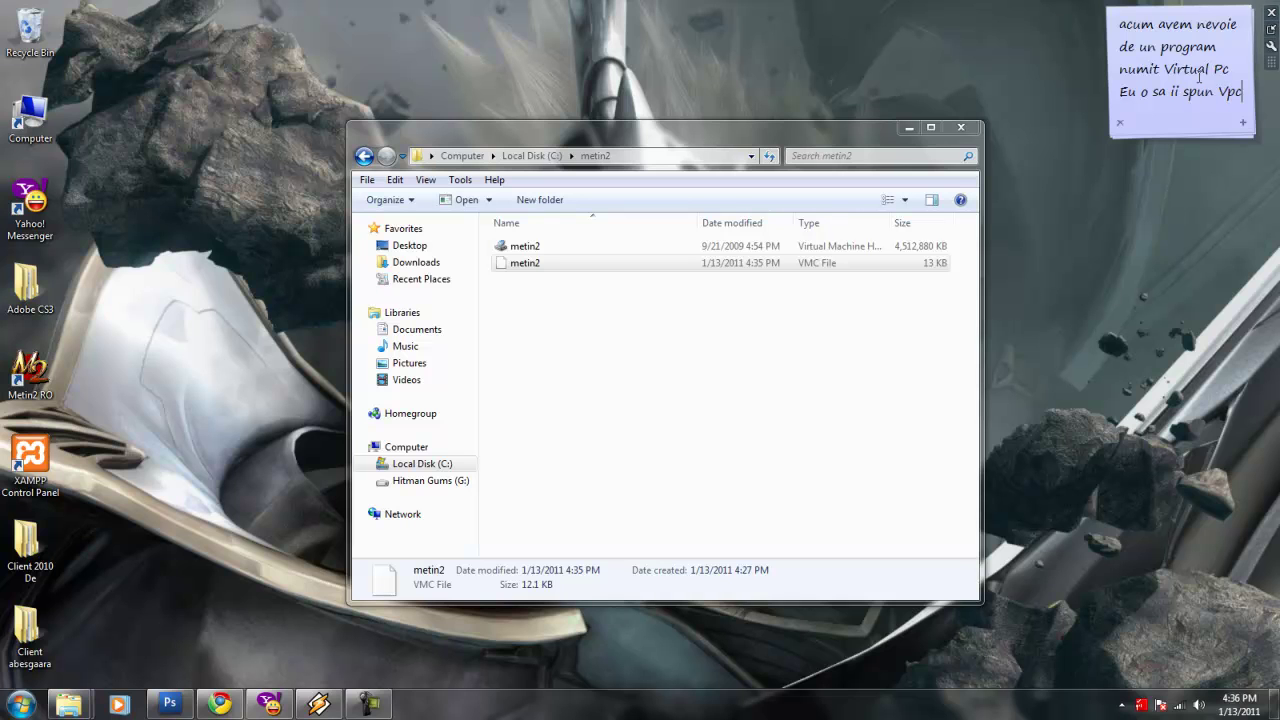
# Replace the note with 'Si acesta il puteti gasii sub video!'.
pyautogui.hotkey('ctrl', 'a')
pyautogui.press('Delete')
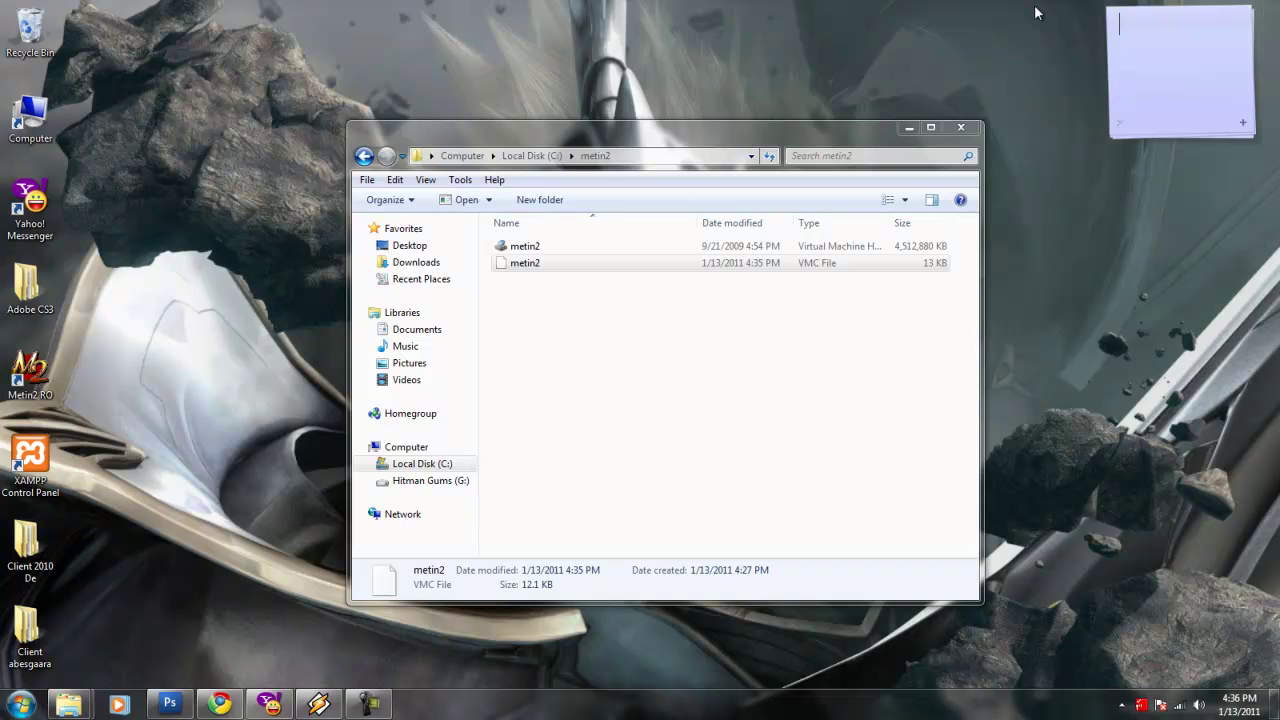
pyautogui.write('Si acesta il puteti gasii s')
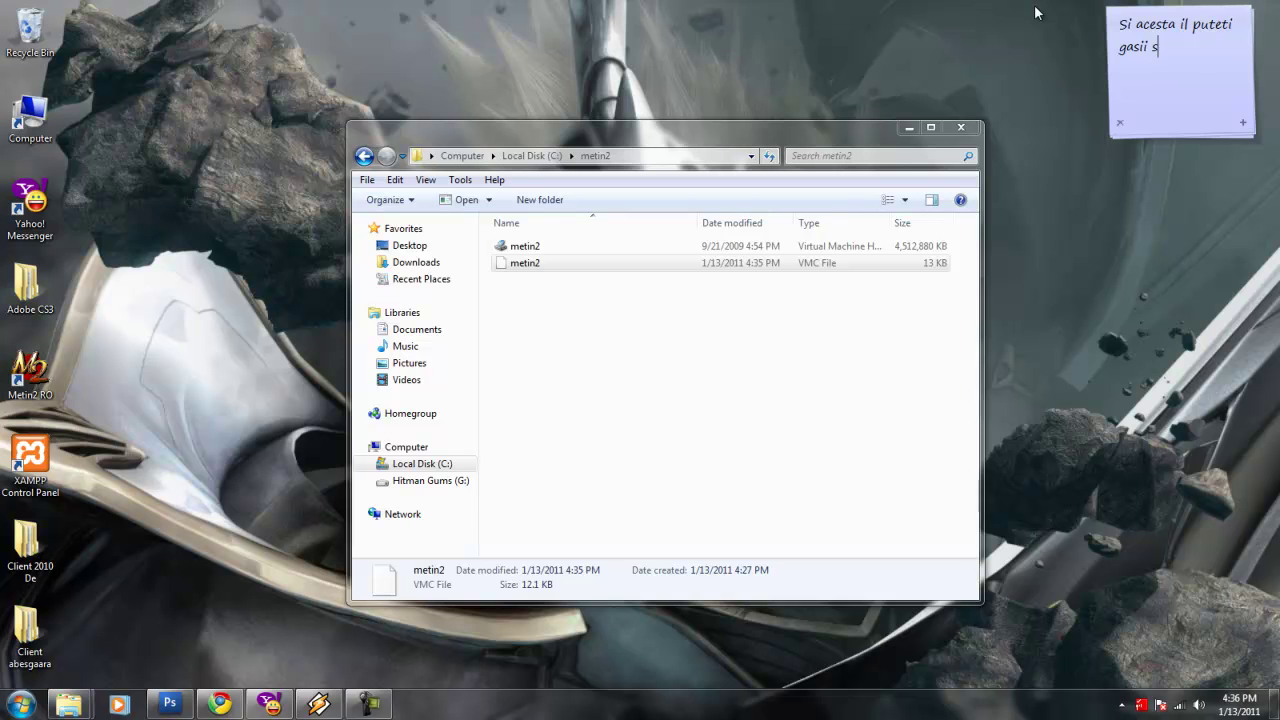
pyautogui.write('ub video!')
# Browse from Computer to G:\Games Program\Installuri.
pyautogui.click(26, 104)
pyautogui.doubleClick(26, 104)
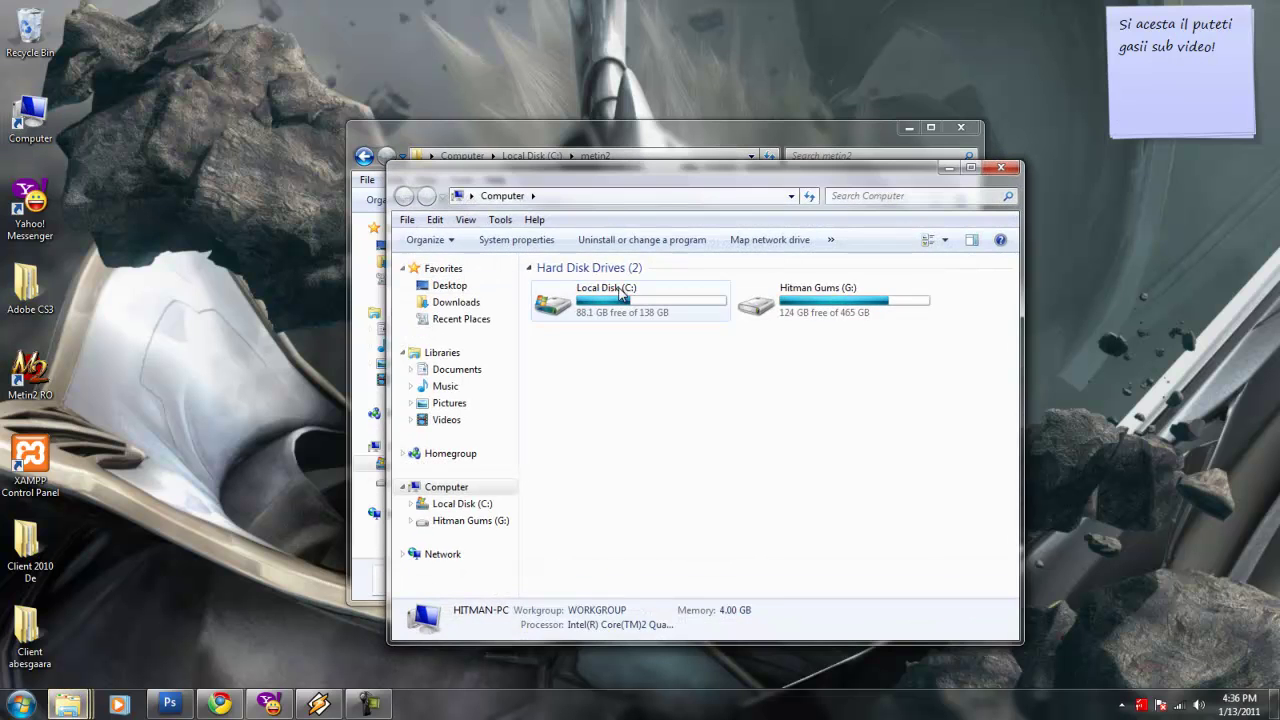
pyautogui.doubleClick(820, 302)
pyautogui.click(598, 356)
pyautogui.doubleClick(598, 356)
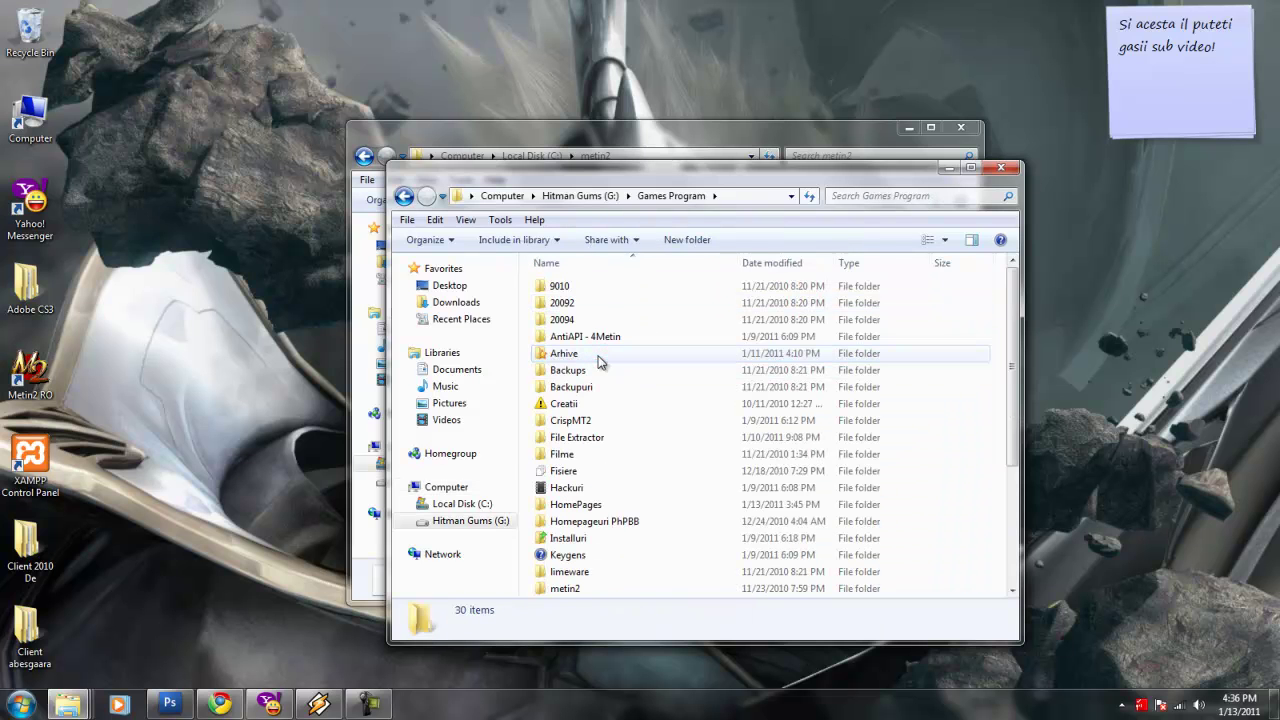
pyautogui.click(570, 539)
pyautogui.doubleClick(570, 539)
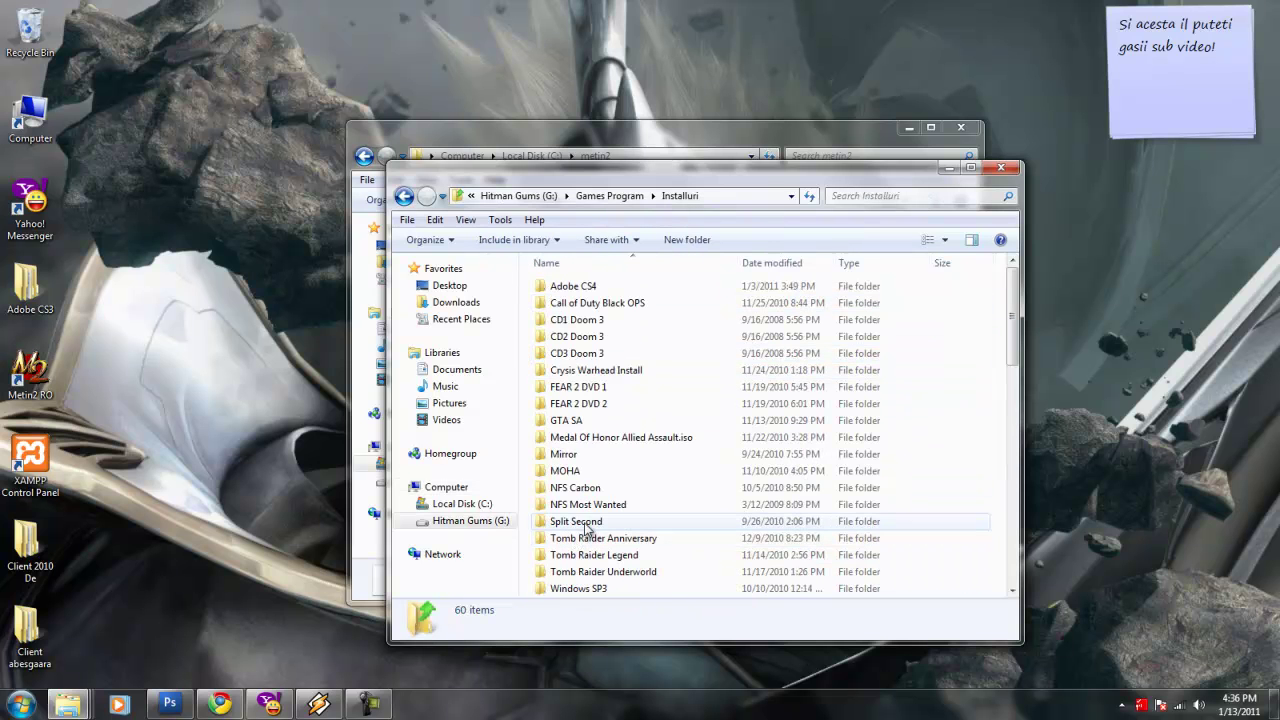
# Scroll down and select the VirtualPC2007SP1 32bit installer.
pyautogui.click(620, 353)
pyautogui.scroll(-7, 620, 443)
pyautogui.scroll(-2, 620, 445)
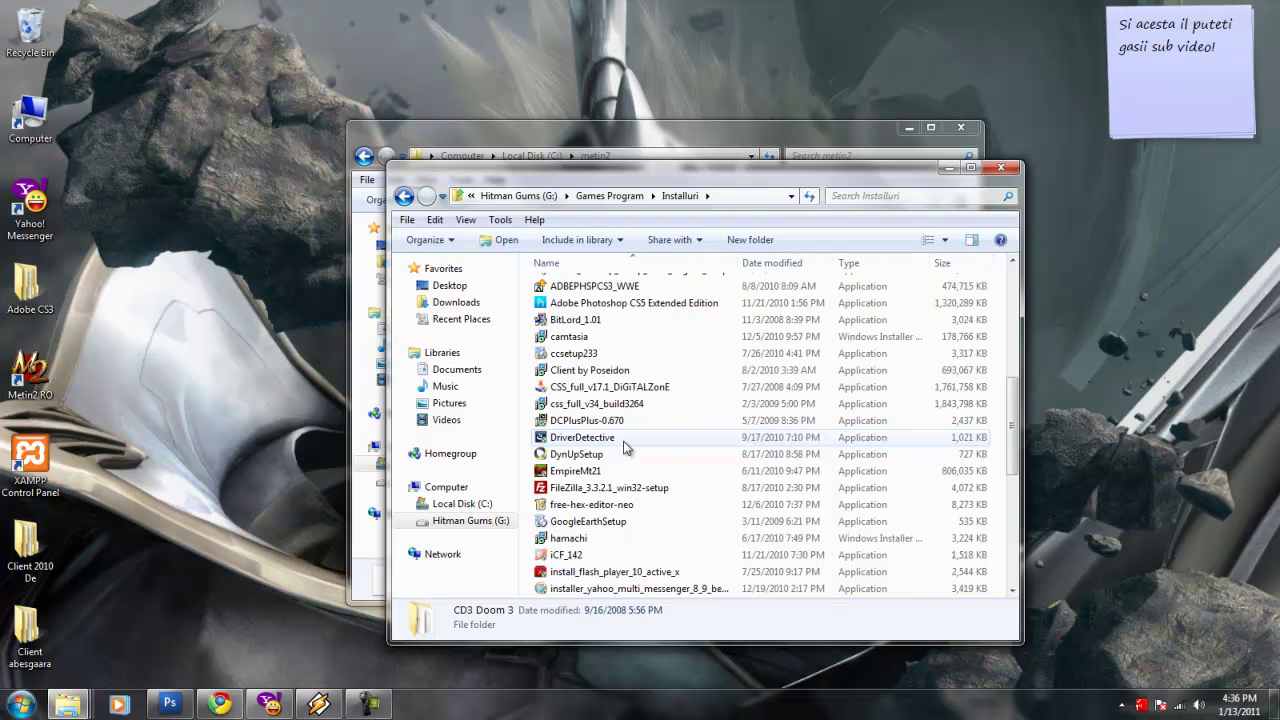
pyautogui.scroll(-8, 615, 460)
pyautogui.click(603, 471)
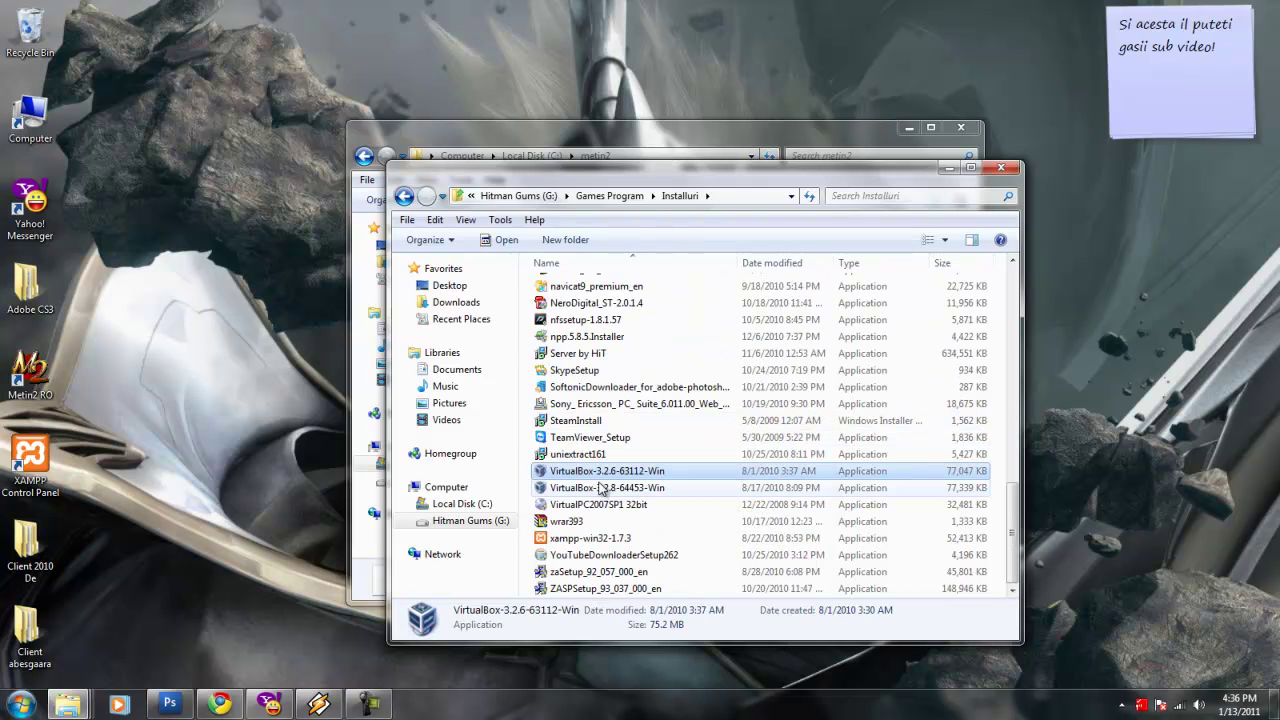
pyautogui.click(605, 505)
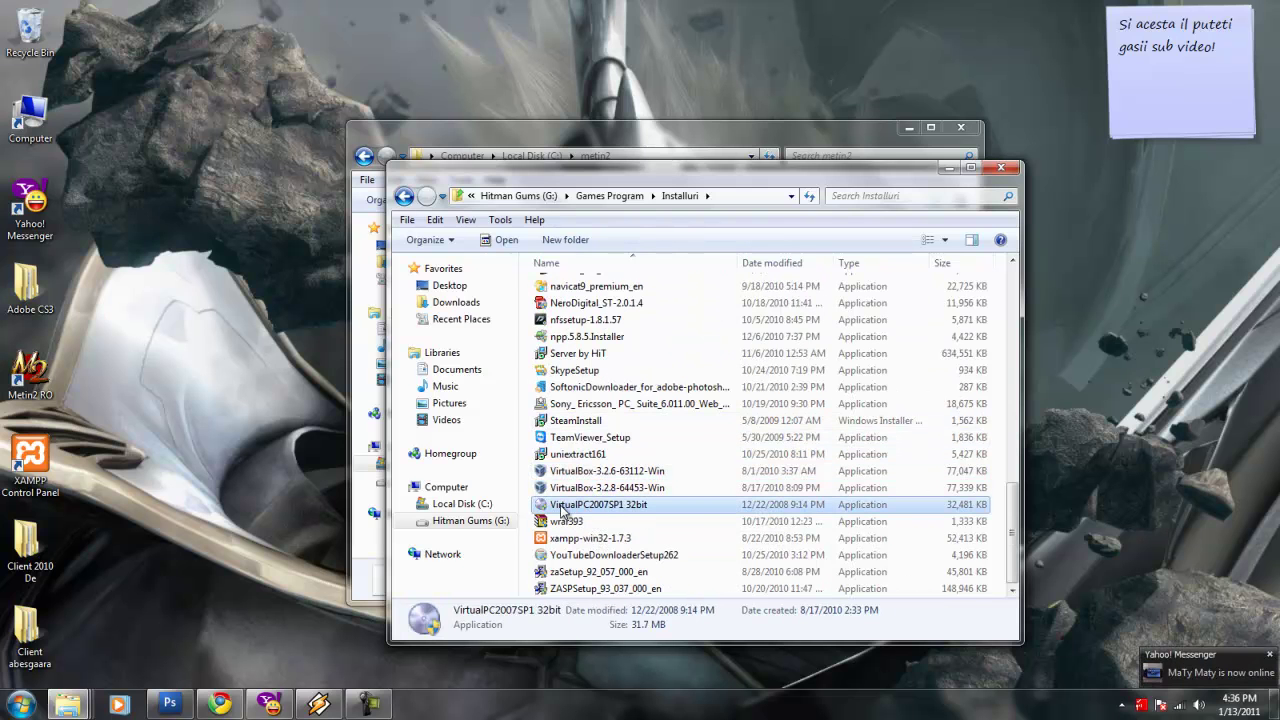
# Rewrite the note to 'il instalati si pe rurma va intoarceti la folderul metin2'.
pyautogui.moveTo(1164, 120); pyautogui.dragTo(1022, 7)
pyautogui.press('BackSpace')
pyautogui.write('il i')
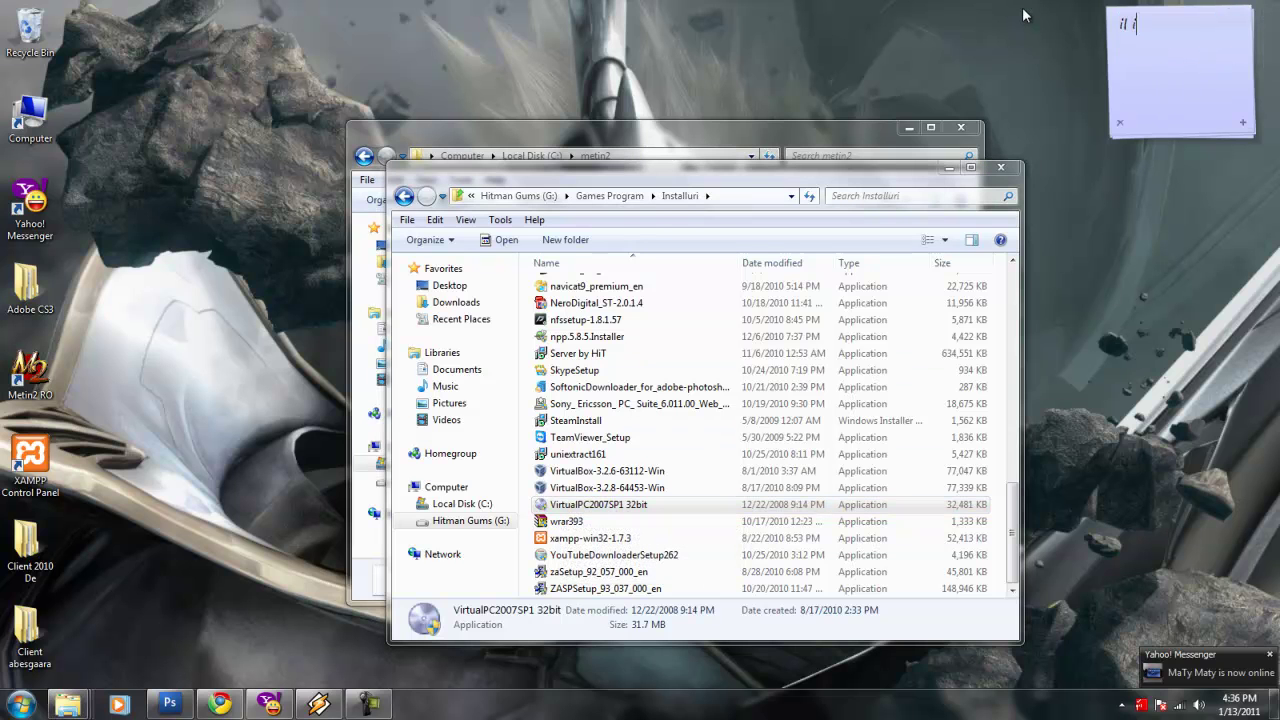
pyautogui.write('nstalati si ')
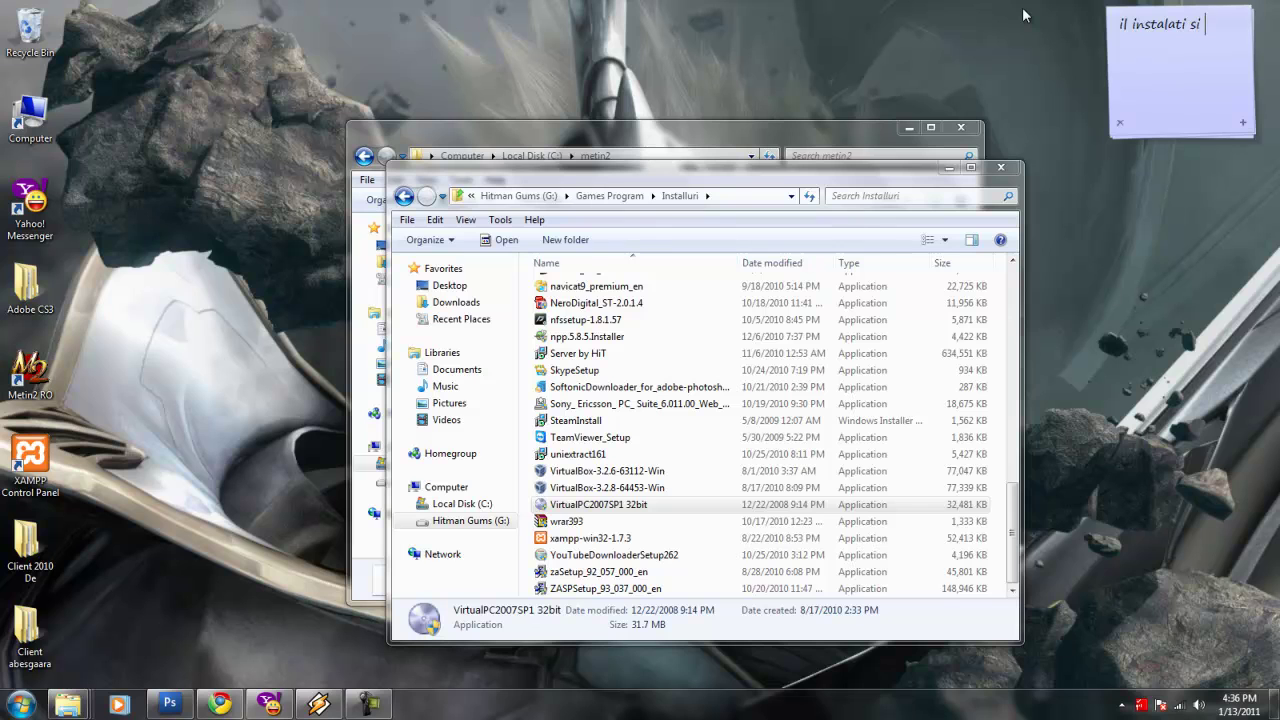
pyautogui.write('pe rurma va intoarceti la fol')
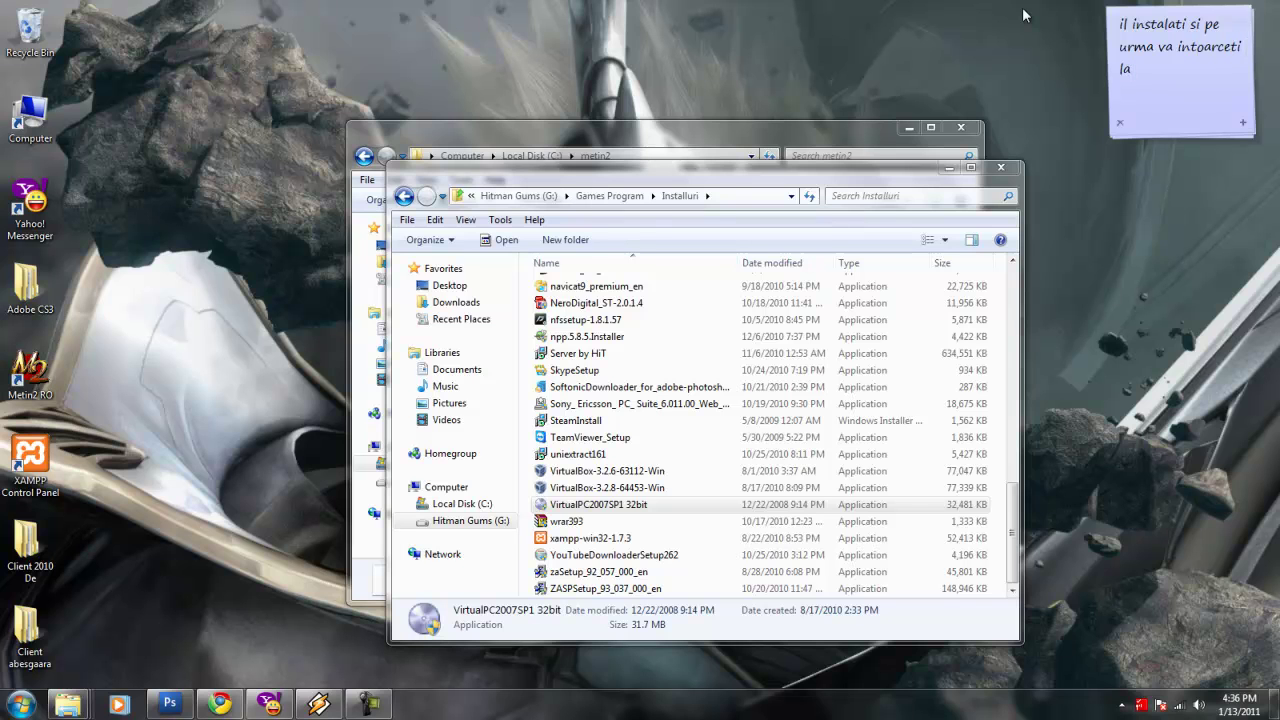
pyautogui.write('derul metin2')
# Close the Installuri window and note to open metin2.vmc with Virtual PC via right-click.
pyautogui.click(1002, 168)
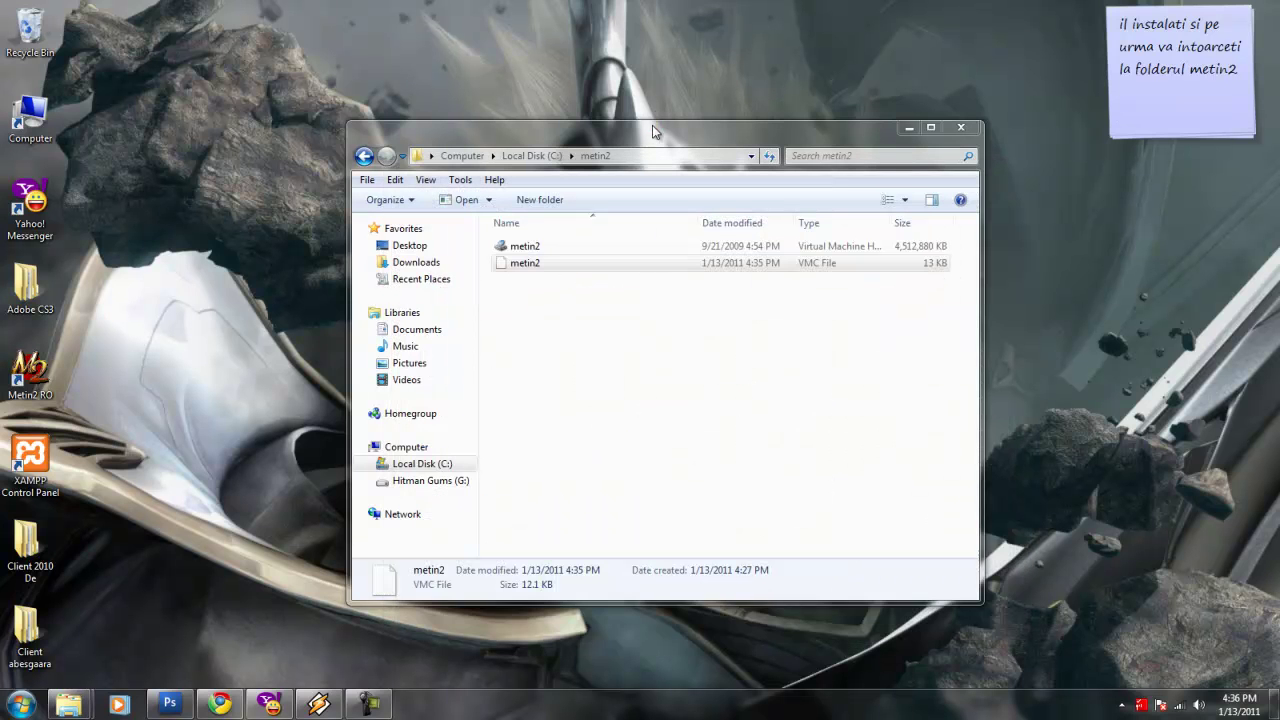
pyautogui.moveTo(1242, 74); pyautogui.dragTo(1068, 16)
pyautogui.write('si dati click')
pyautogui.write(' dreapta pe met')
pyautogui.write('in2')
pyautogui.write('vmc s')
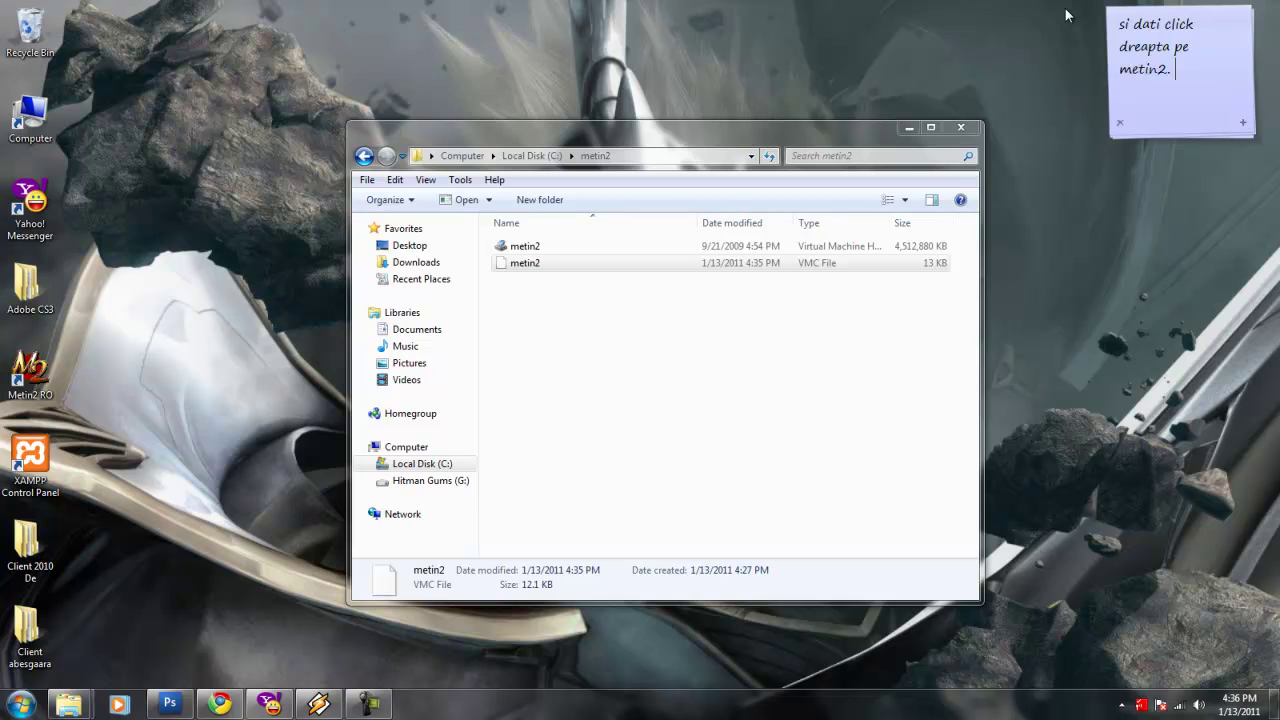
pyautogui.write('i setati sa deschi')
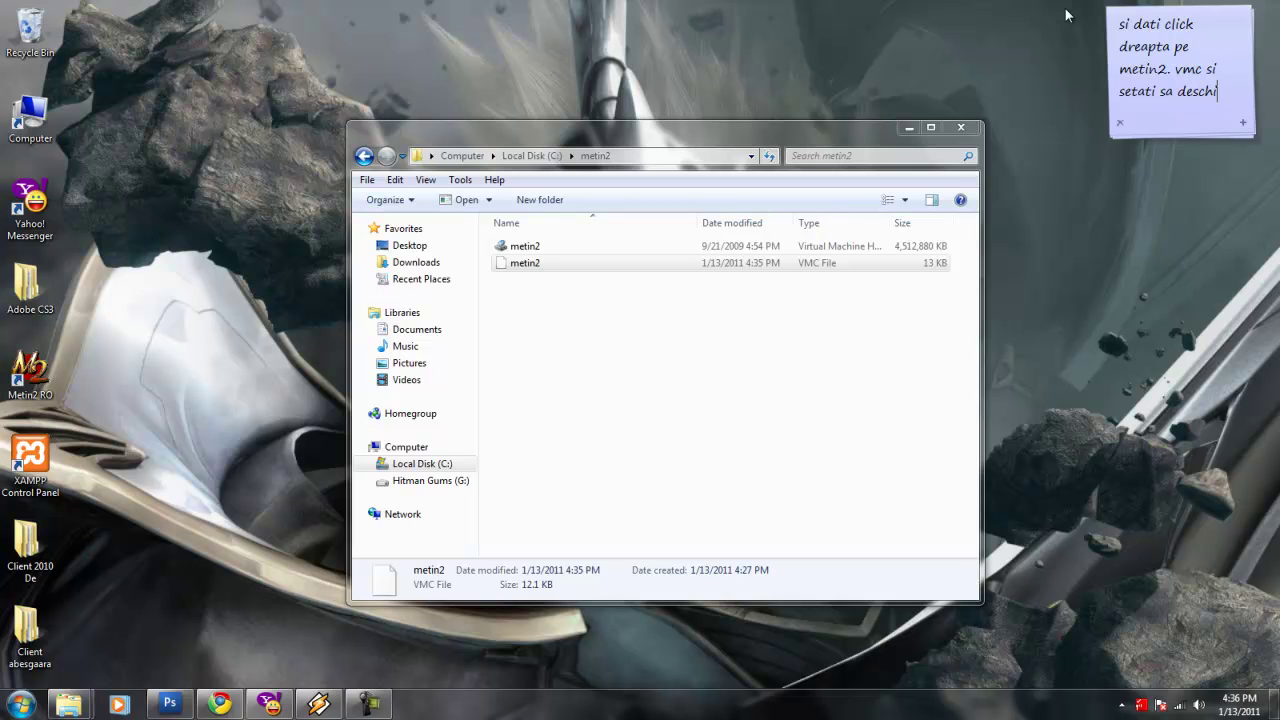
pyautogui.write('da cu virtual pc')
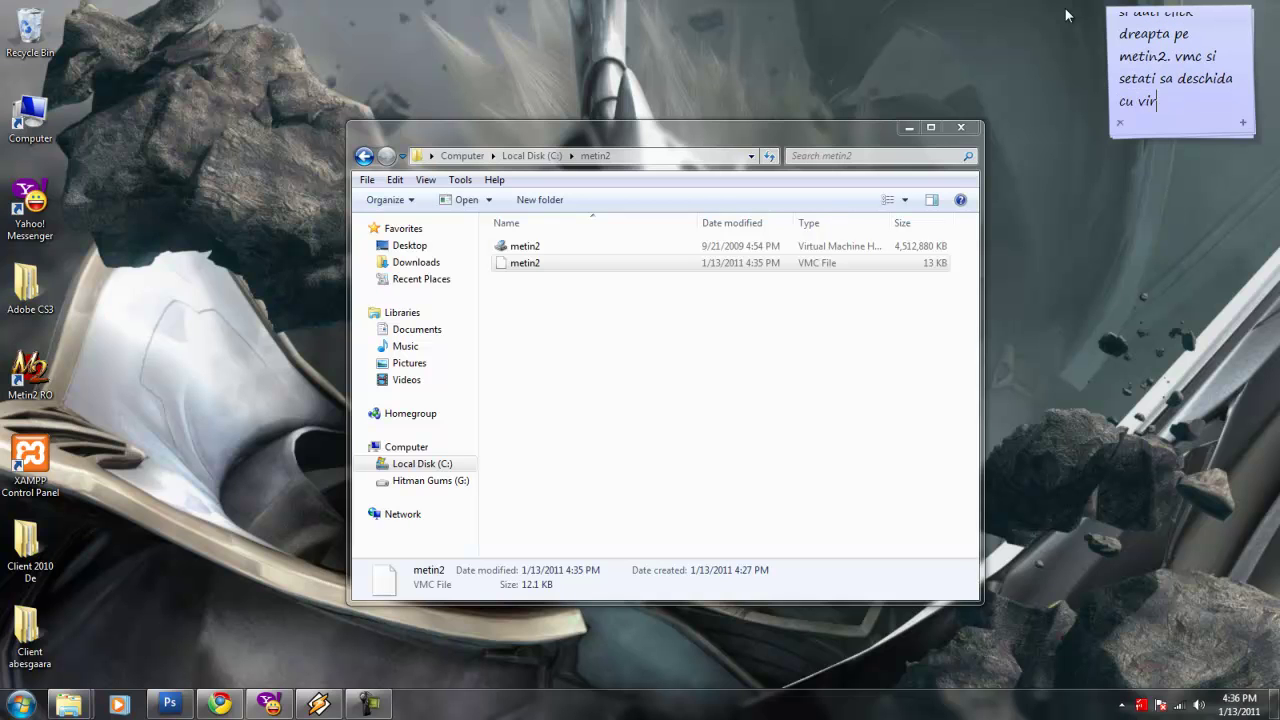
# Open metin2.vmc with Virtual PC 2007 SP1 and set the note to 'asa'.
pyautogui.rightClick(569, 265)
pyautogui.moveTo(754, 334)
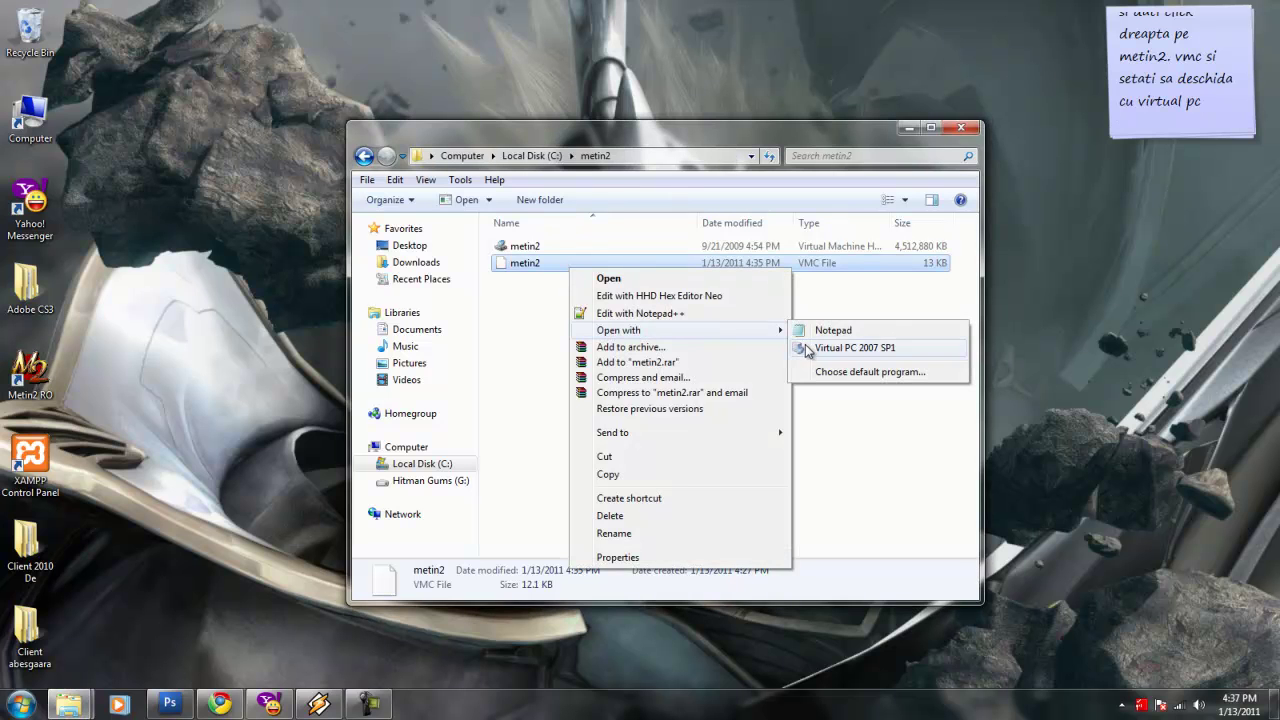
pyautogui.click(812, 349)
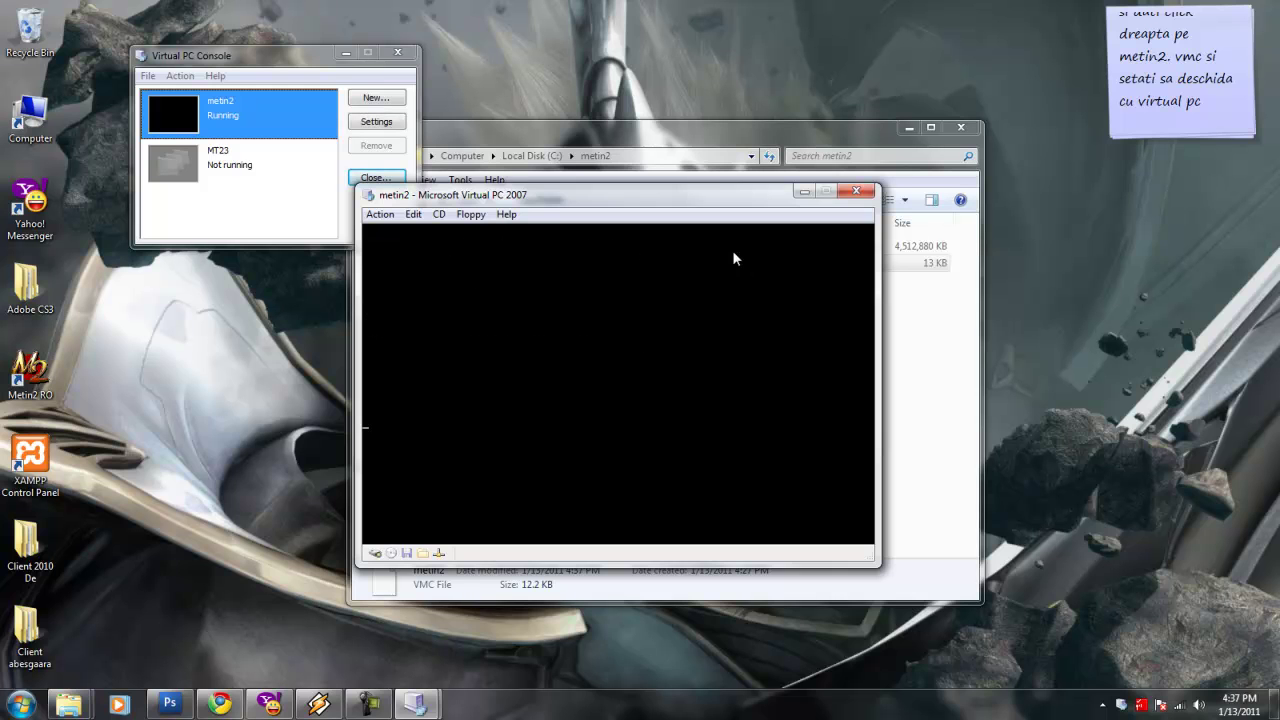
pyautogui.moveTo(1199, 90); pyautogui.dragTo(1057, 8)
pyautogui.write('asa')
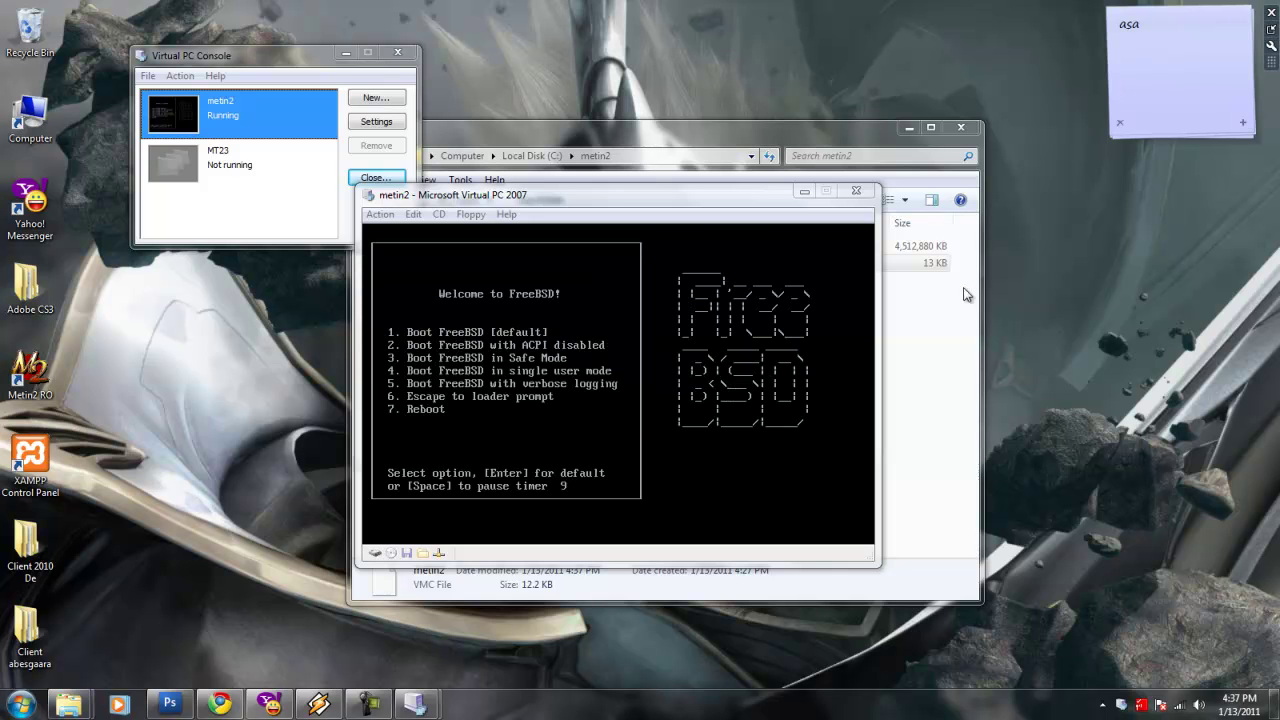
# Boot FreeBSD with the default option and note 'aici dati enter!' plus the login hint.
pyautogui.click(761, 300)
pyautogui.press('Return')
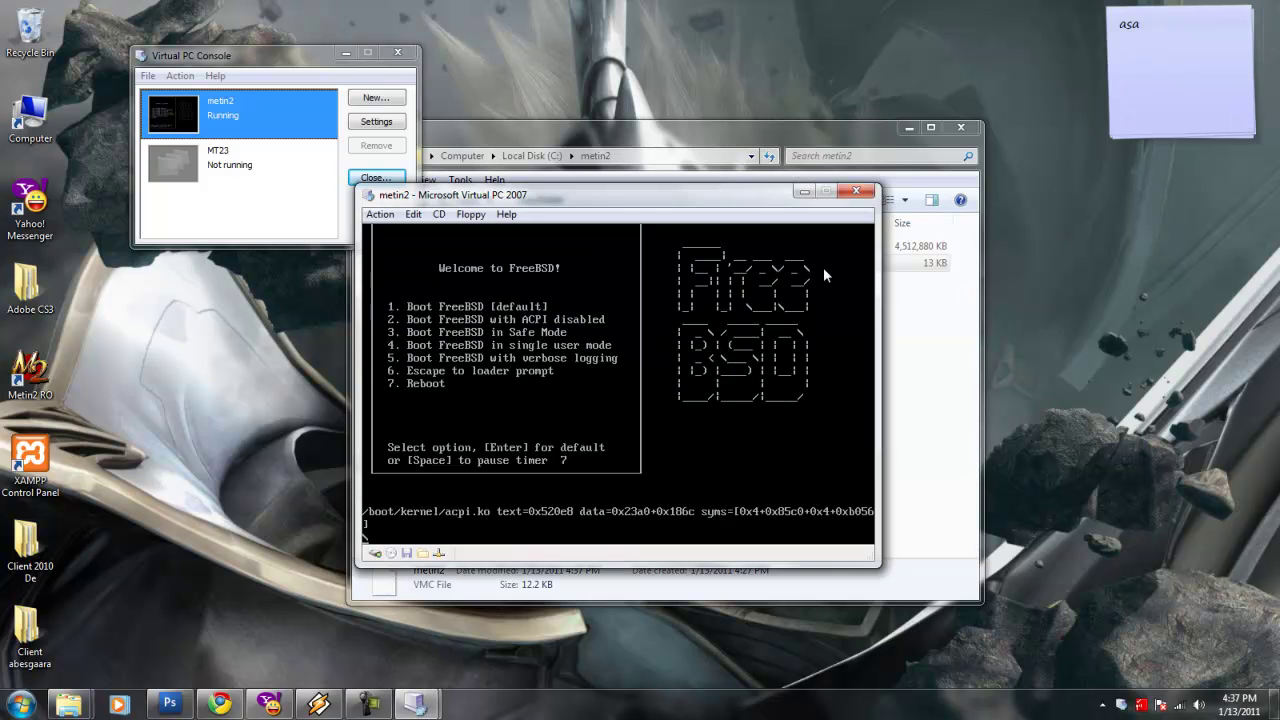
pyautogui.hotkey('alt', 'Tab')
pyautogui.write('aici ')
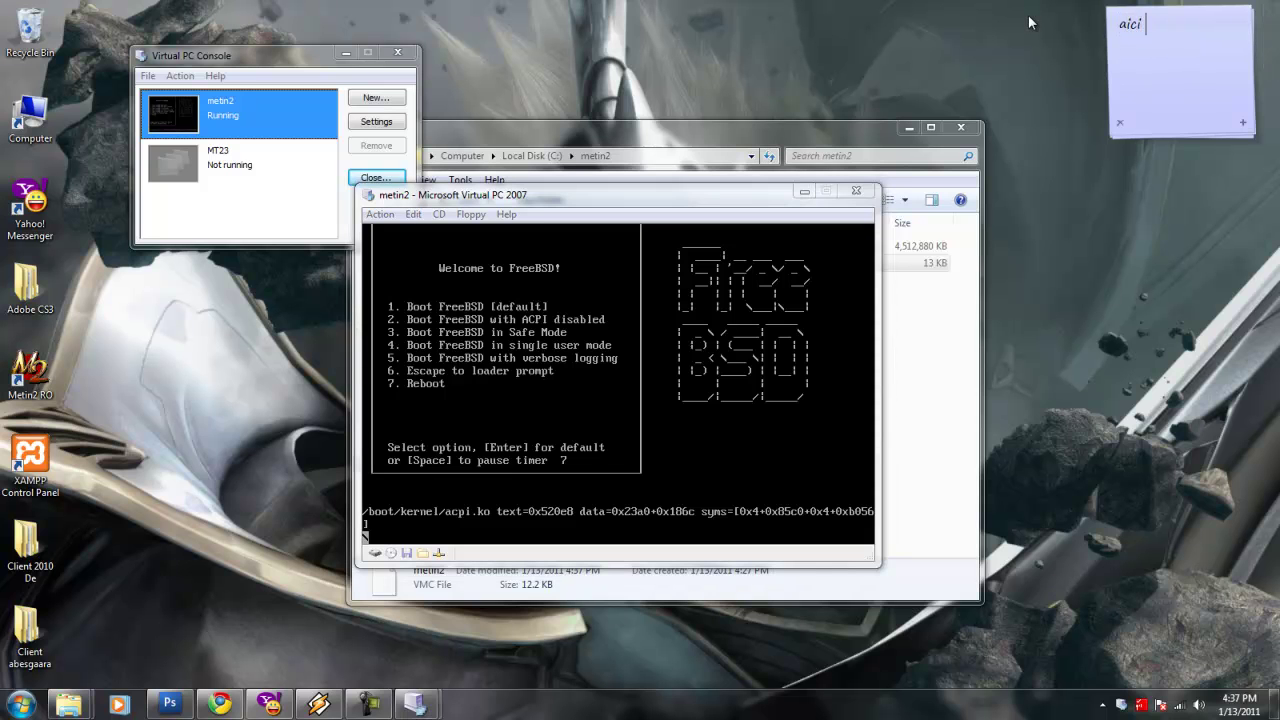
pyautogui.write('dati enter!')
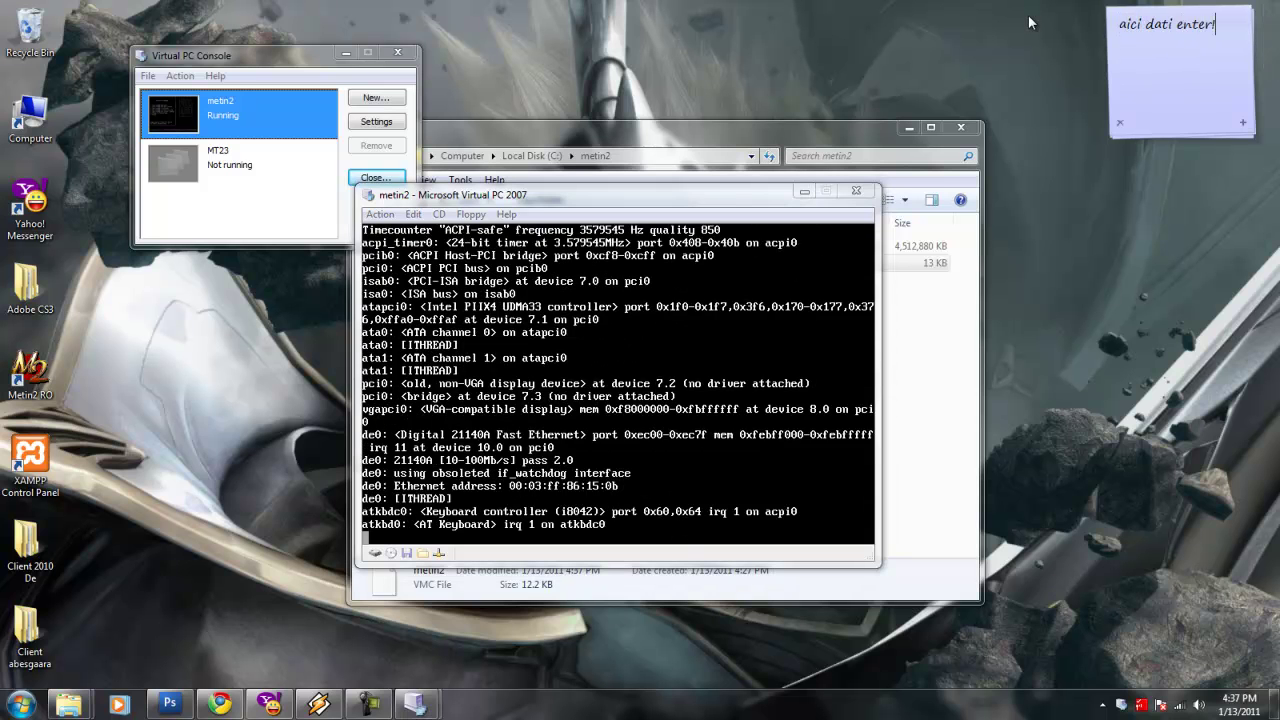
pyautogui.press('Return')
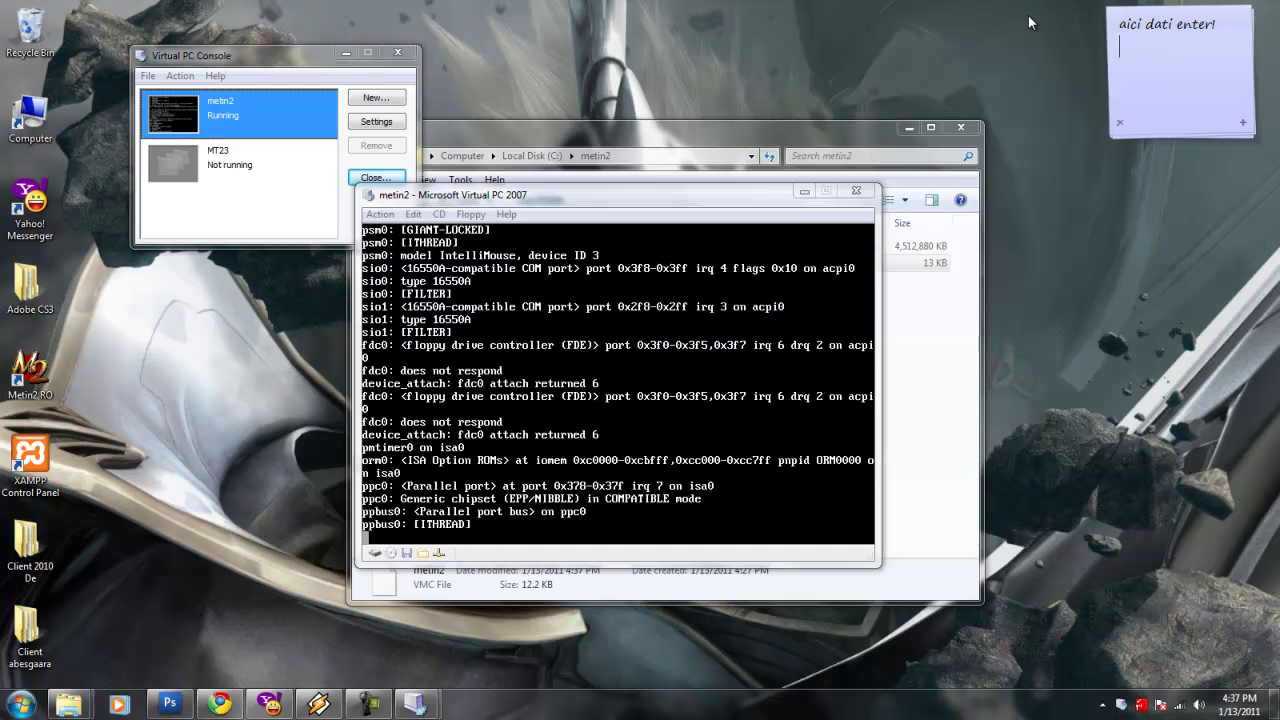
pyautogui.write('pe urma')
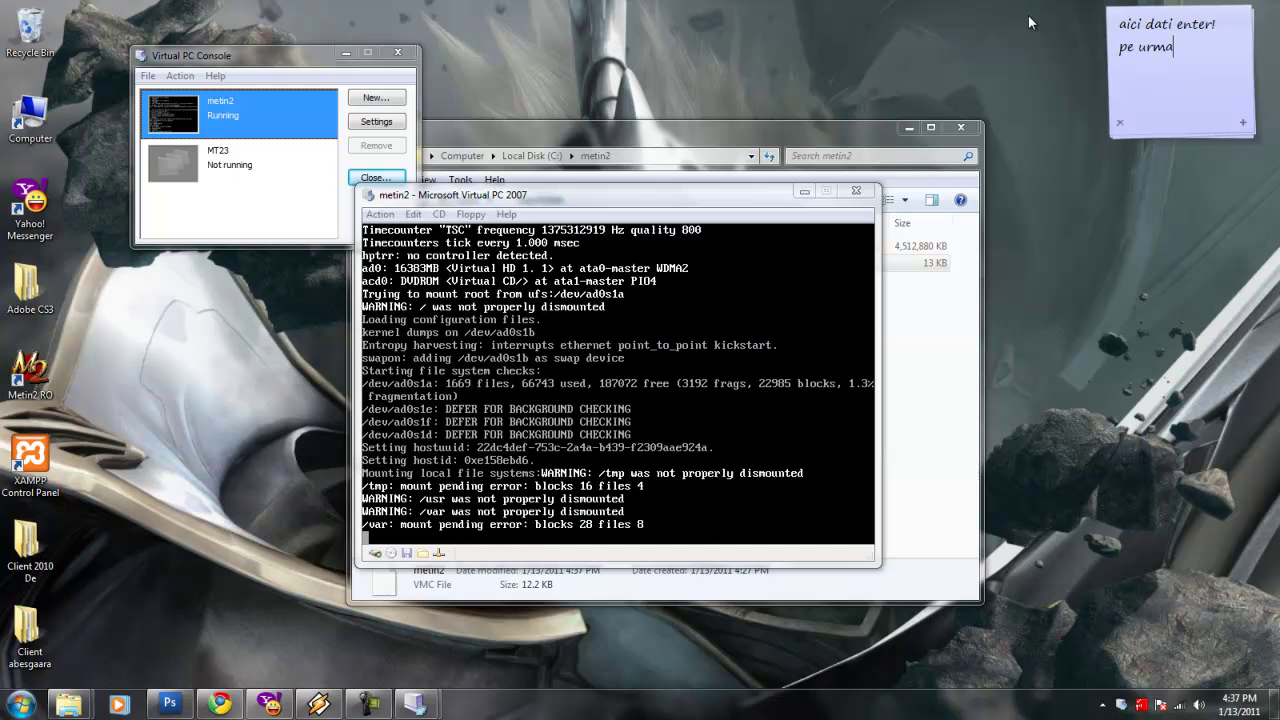
pyautogui.write(' pana ')
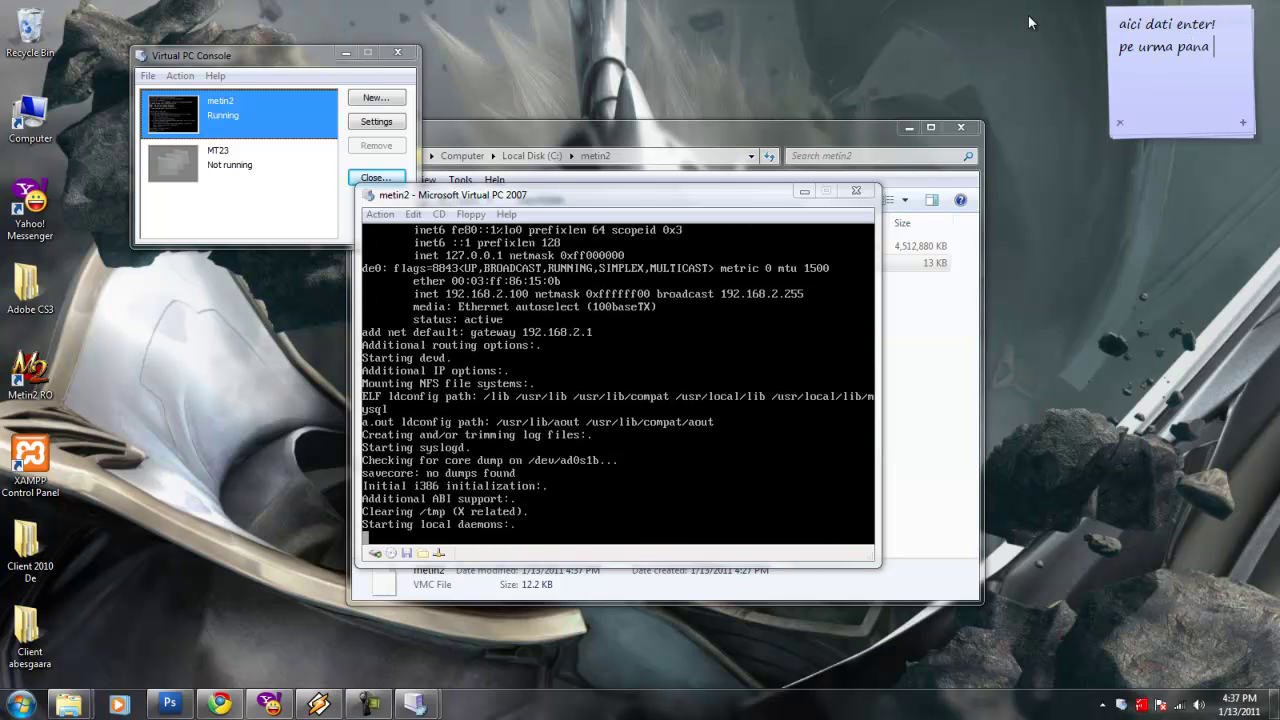
pyautogui.write('apare login ')
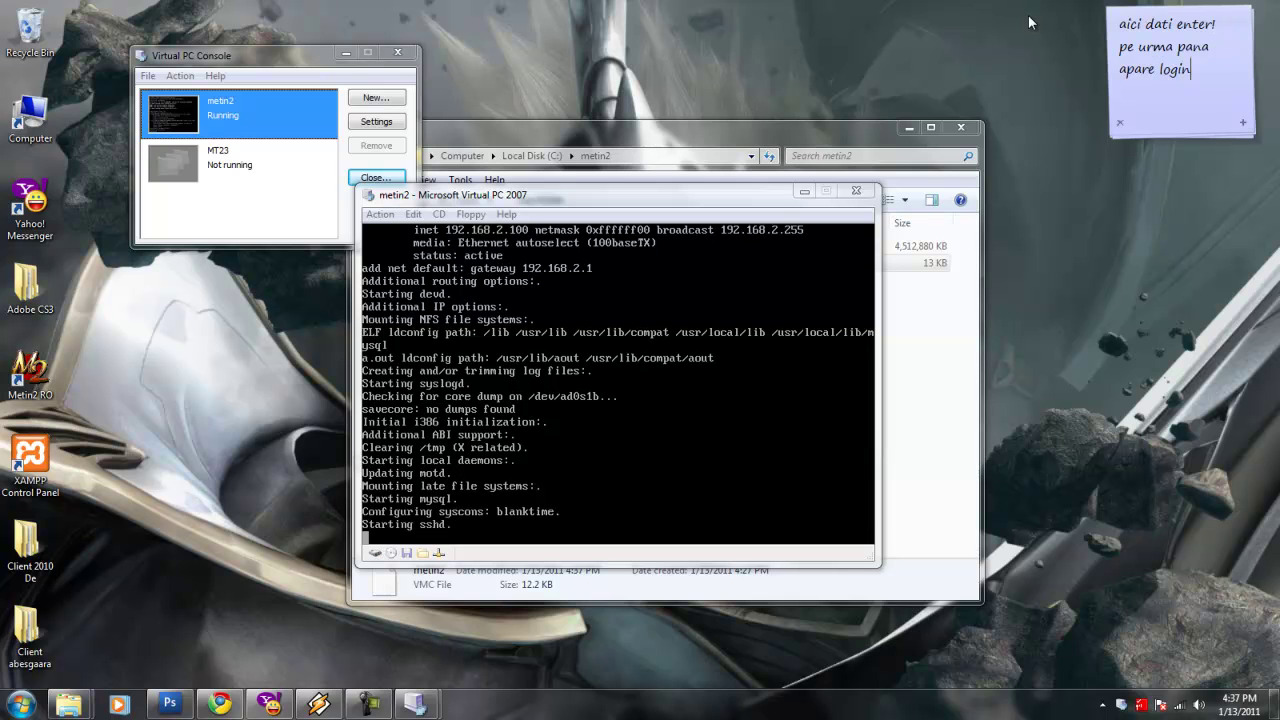
pyautogui.write('dati c')
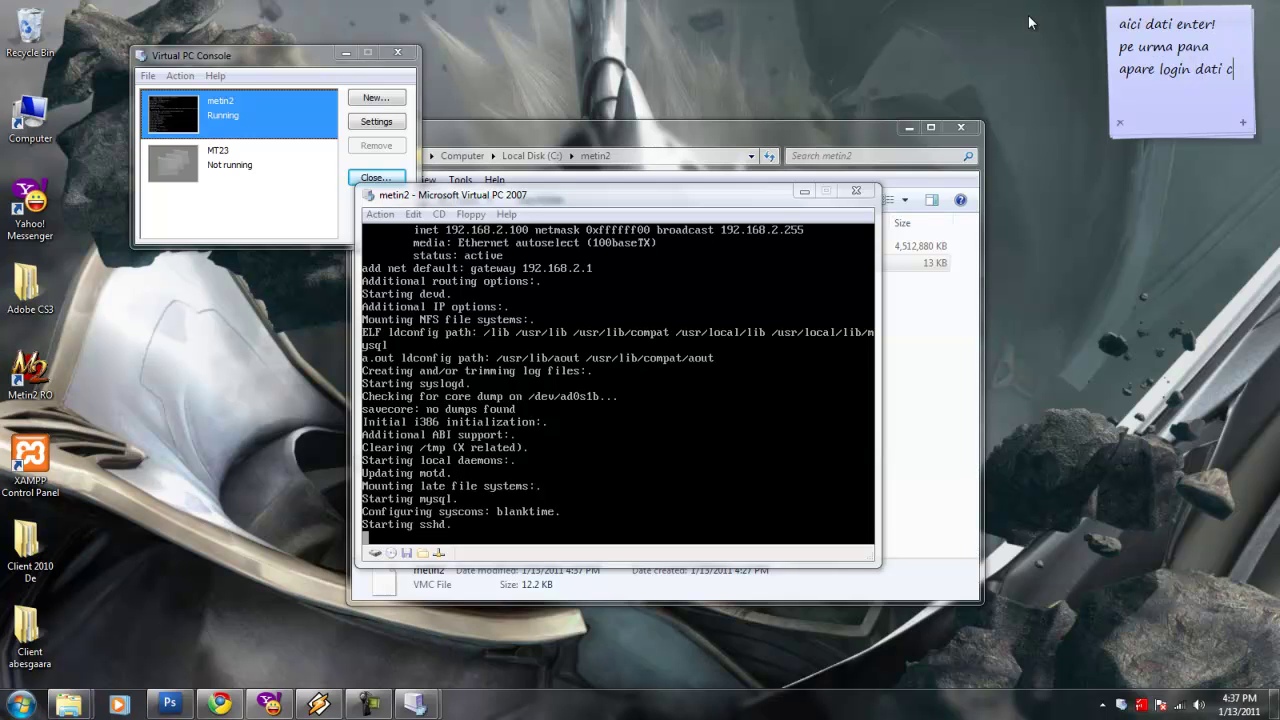
pyautogui.write('lick dreapta pe')
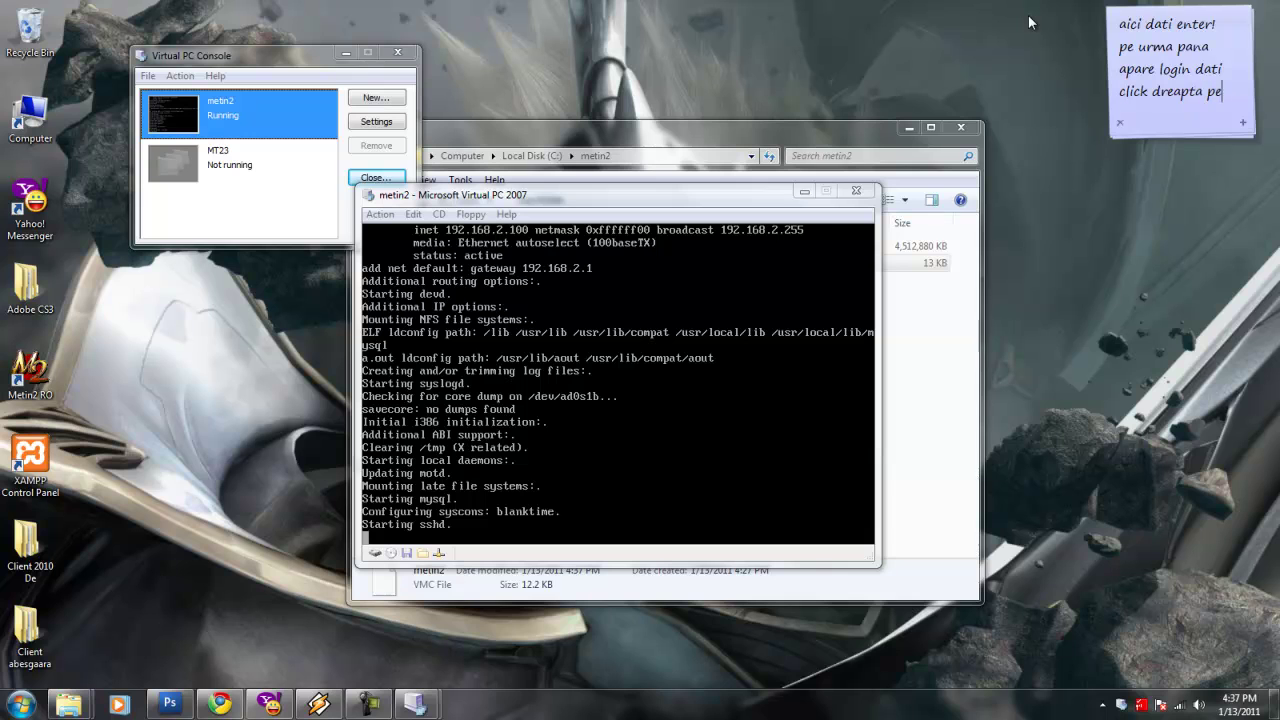
pyautogui.write(' acest')
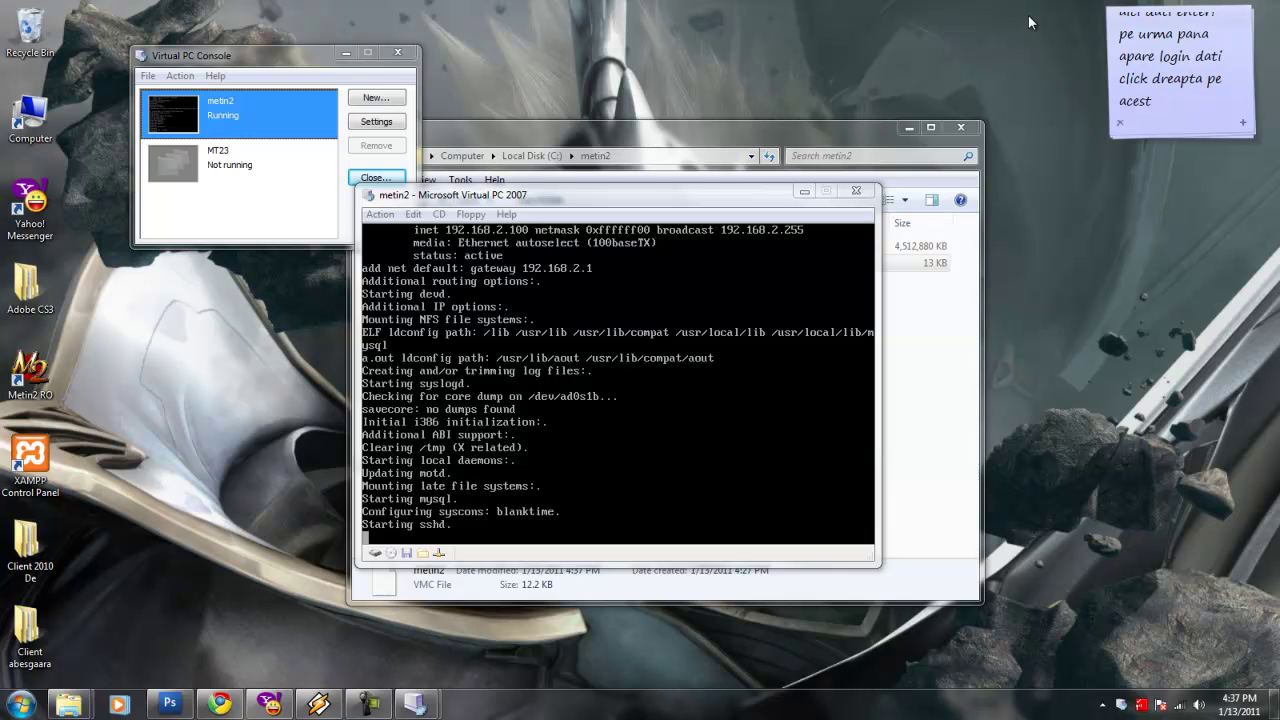
pyautogui.write(' T intors')
# Open the metin2 machine's settings and note that networking and Hamachi matter here.
pyautogui.click(438, 556)
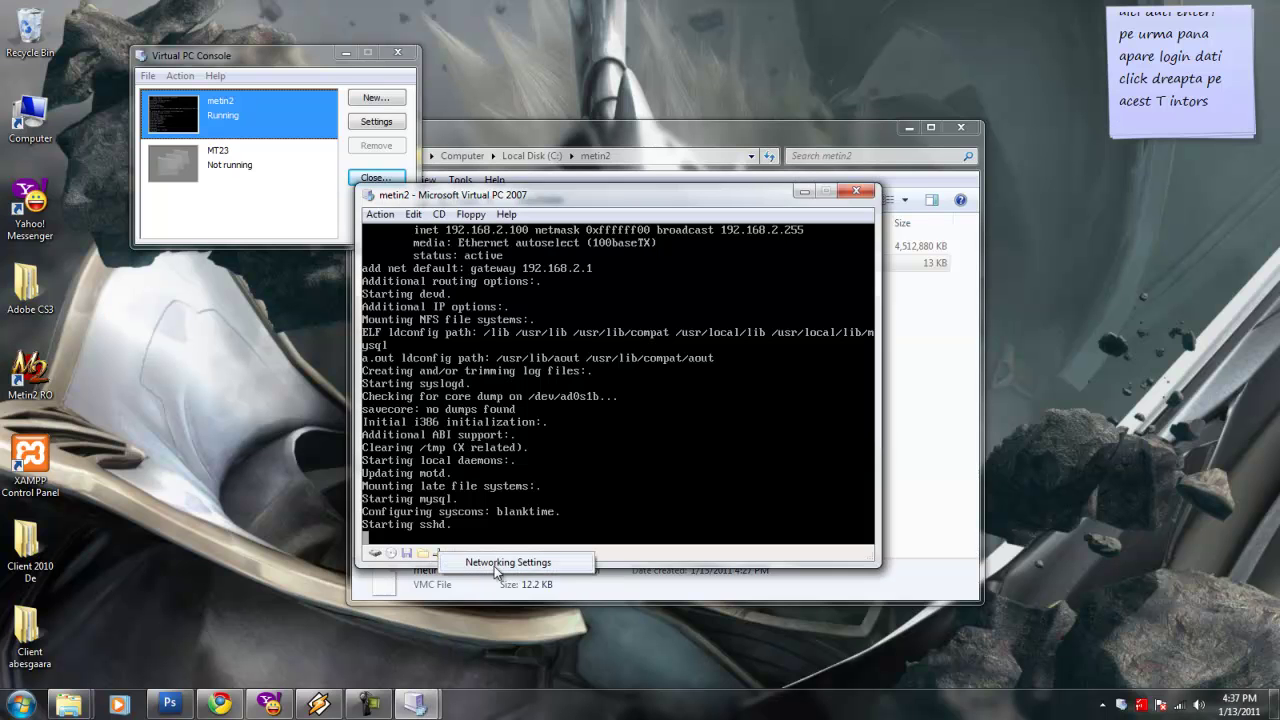
pyautogui.doubleClick(438, 554)
pyautogui.click(1155, 95)
pyautogui.hotkey('ctrl', 'a')
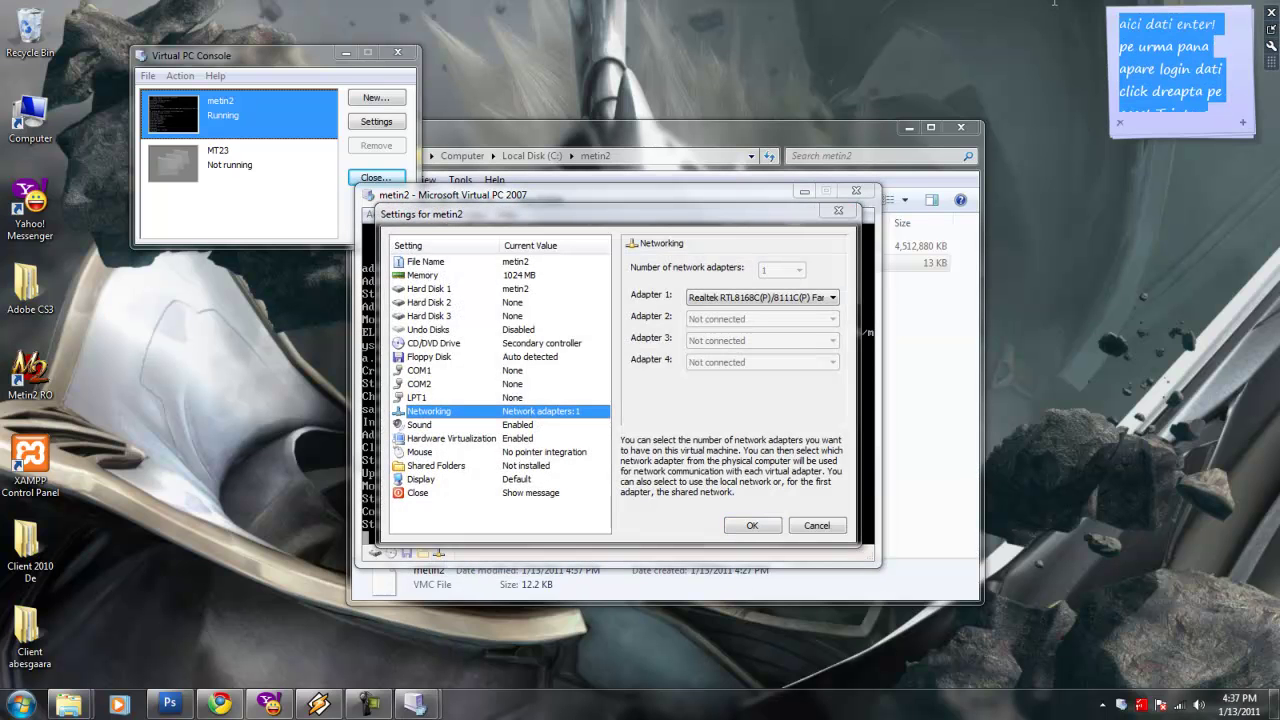
pyautogui.write('si alegeti')
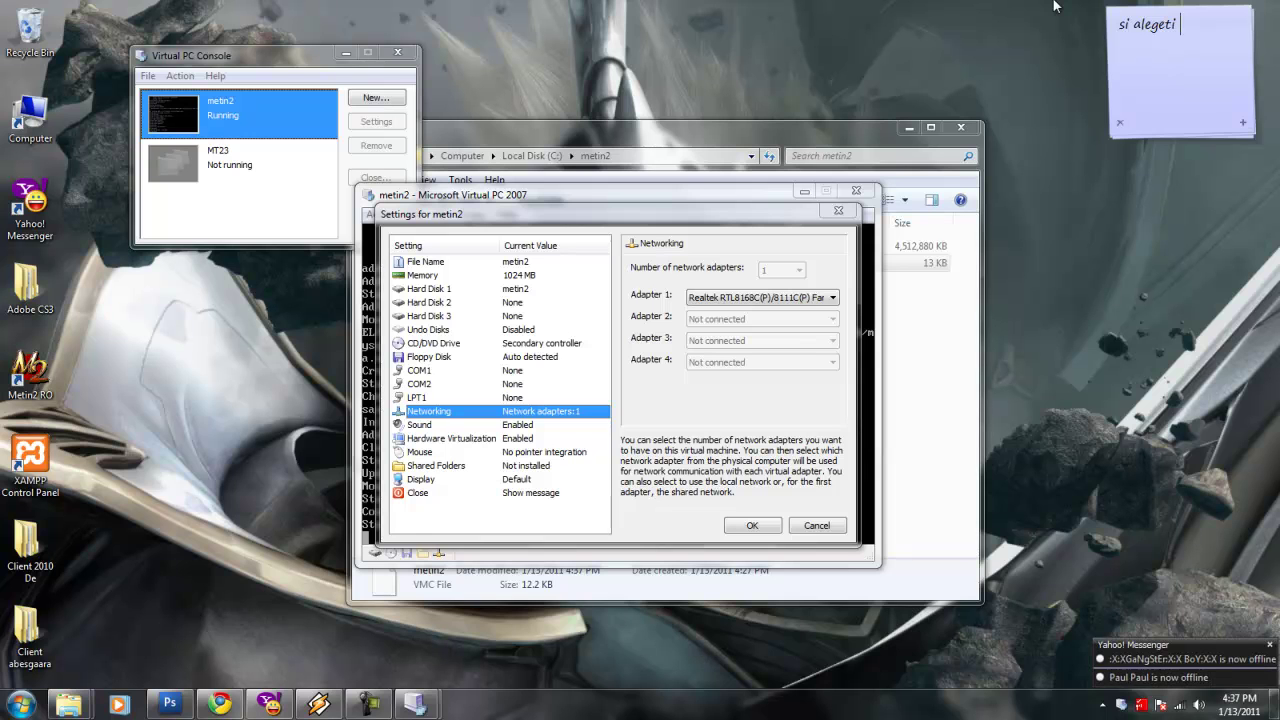
pyautogui.write(' acel n')
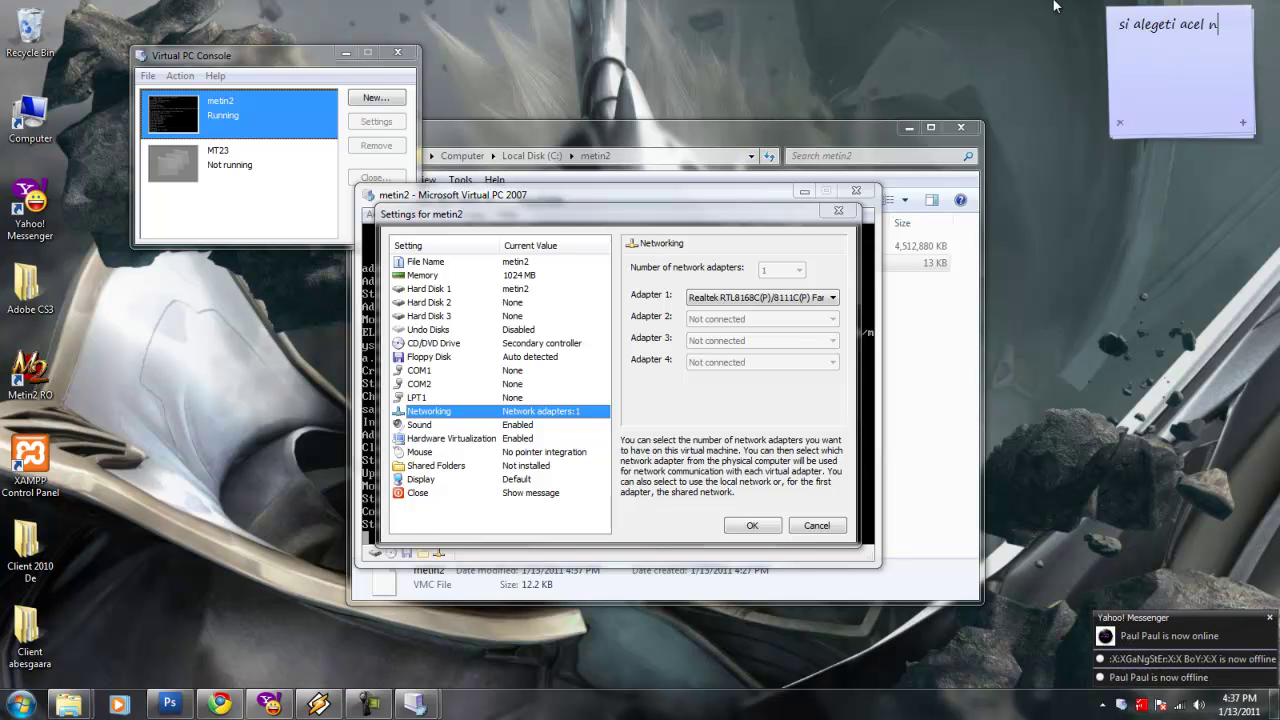
pyautogui.write('etwor')
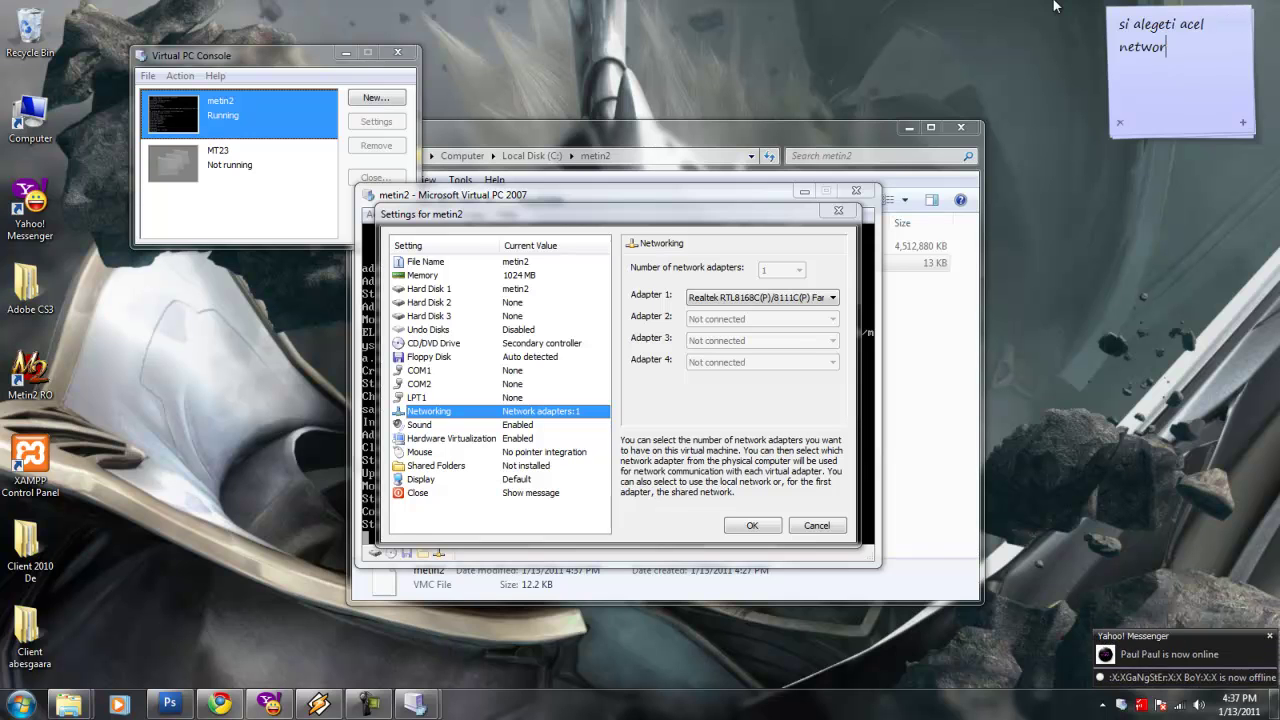
pyautogui.write('k nush cum ')
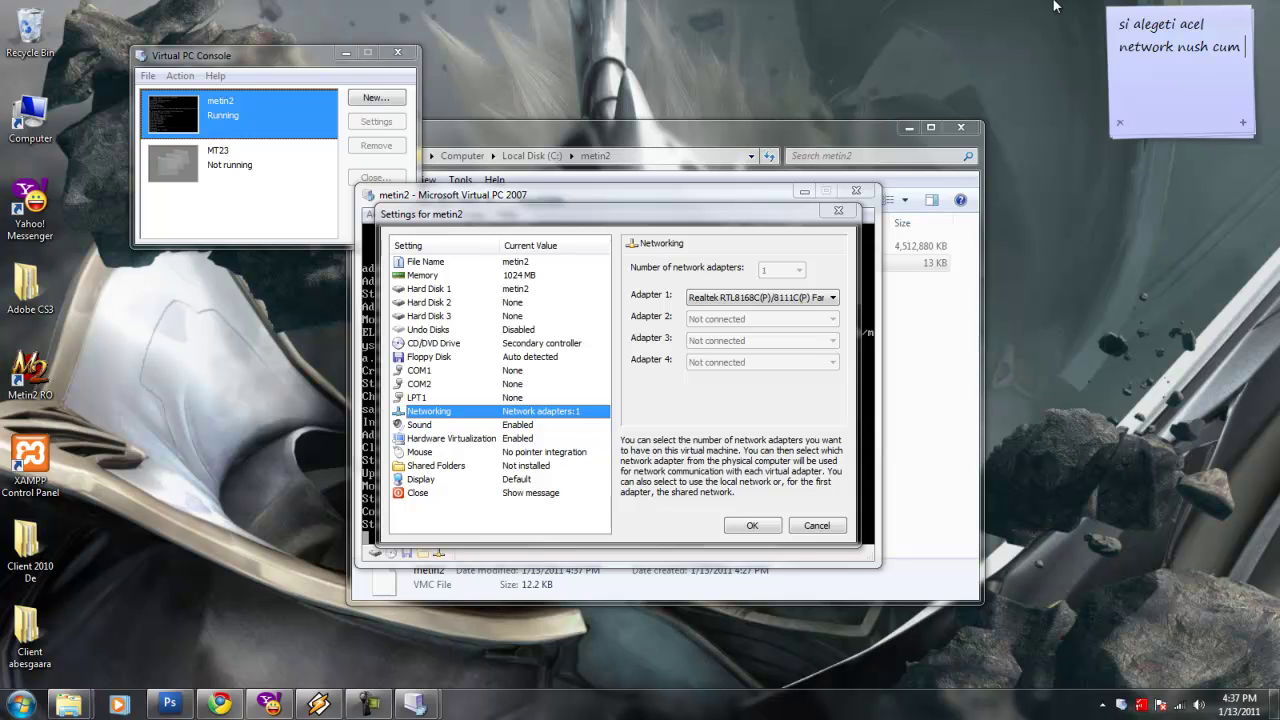
pyautogui.write('nu lam retinut niciodata :))')
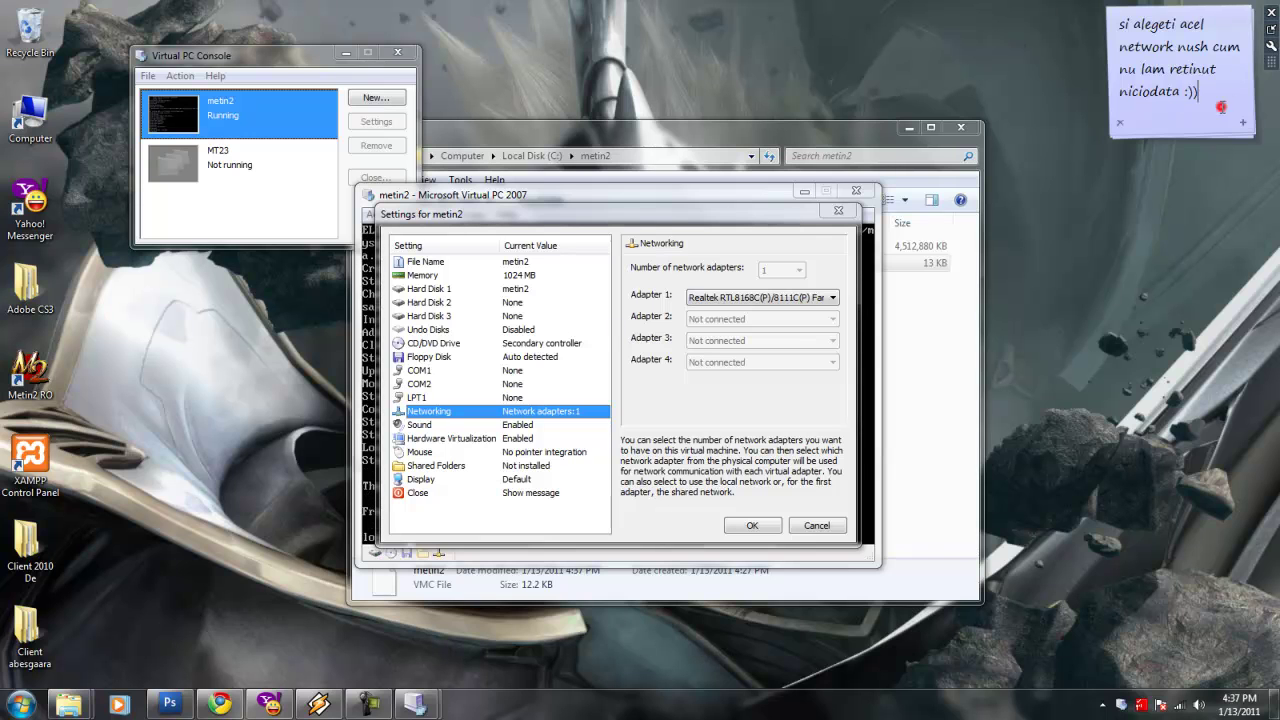
pyautogui.hotkey('ctrl', 'a')
pyautogui.write('nu asta e ')
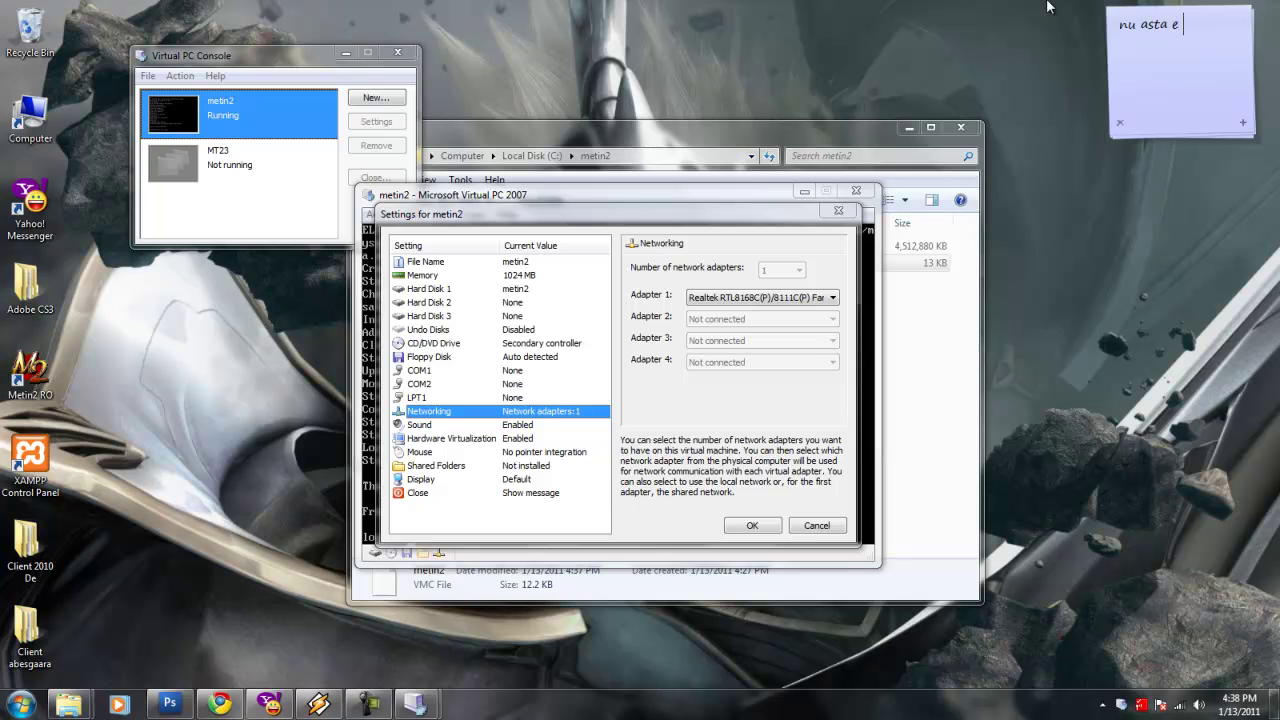
pyautogui.write('important!')
pyautogui.write('aici setati')
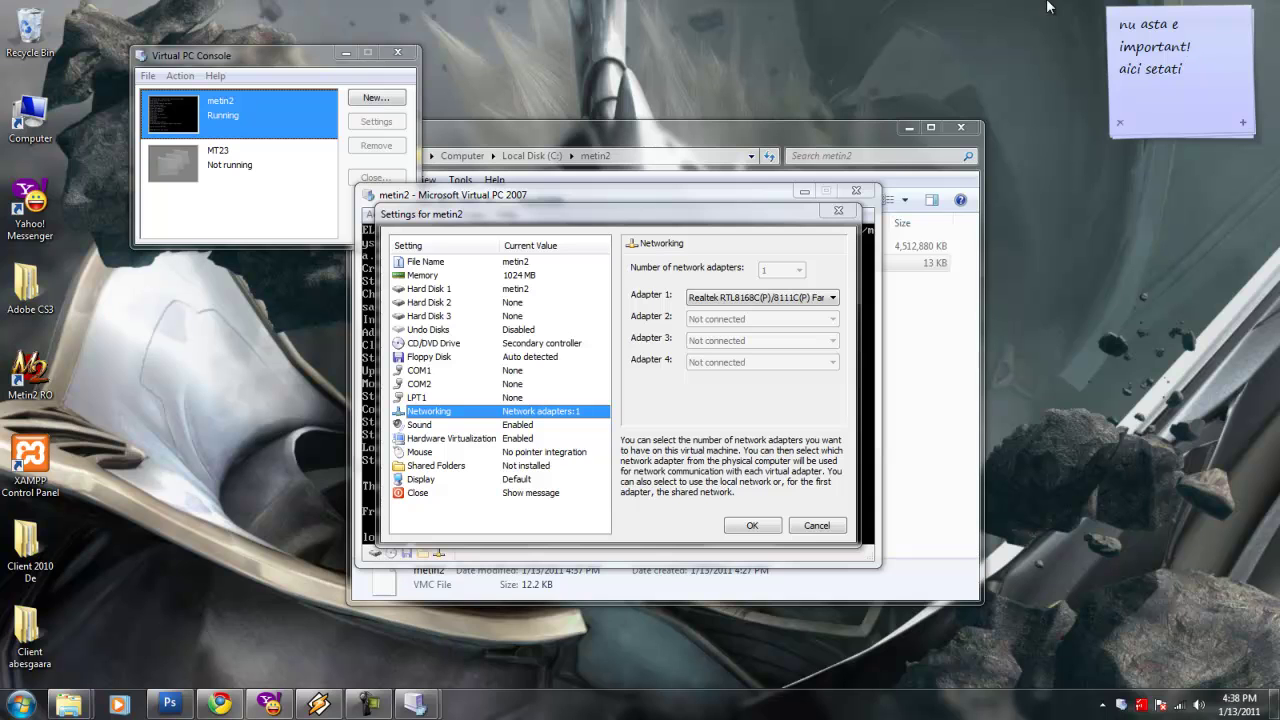
pyautogui.write(' insternetul vostru adica')
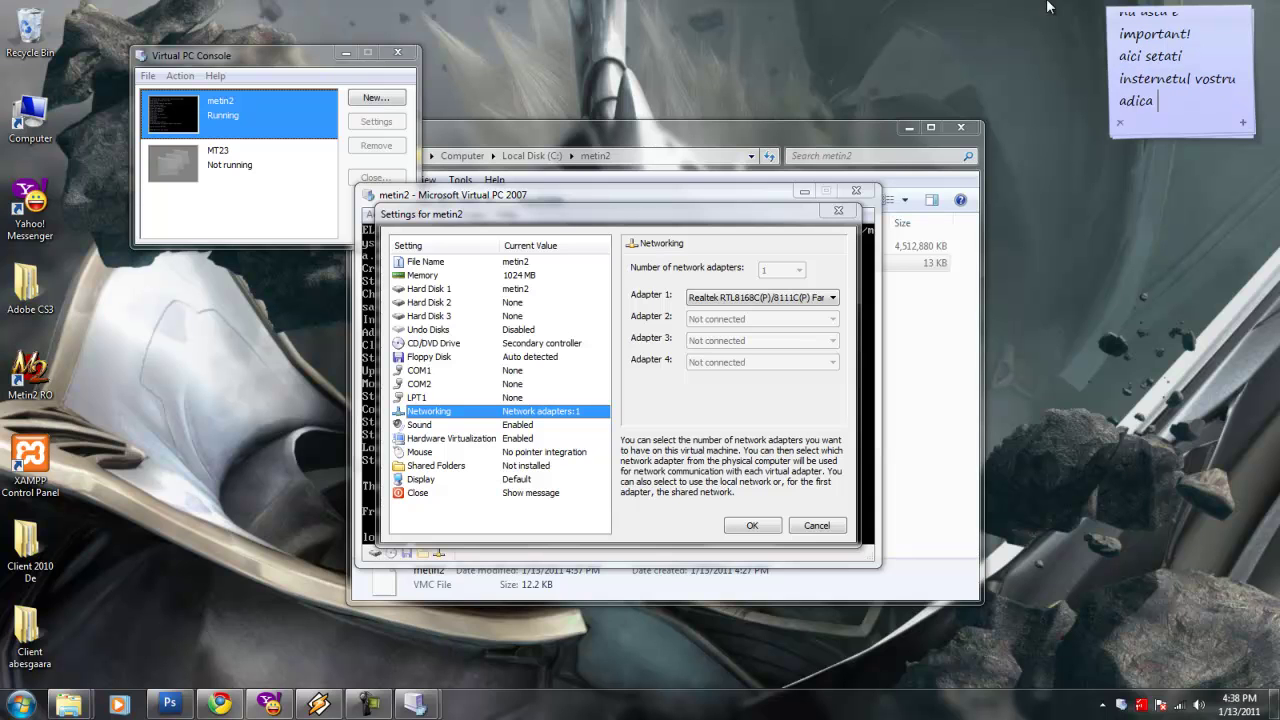
pyautogui.write(' si aici va trebuii sa')
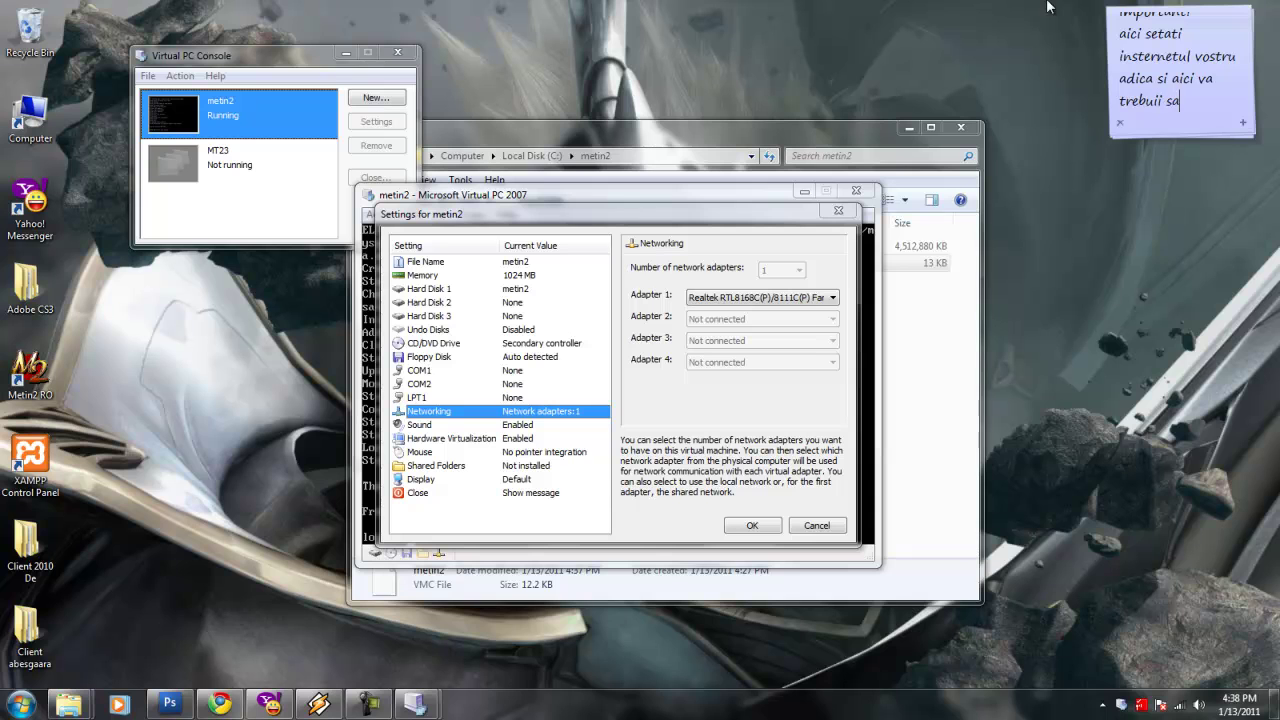
pyautogui.write(' aveti un program nu')
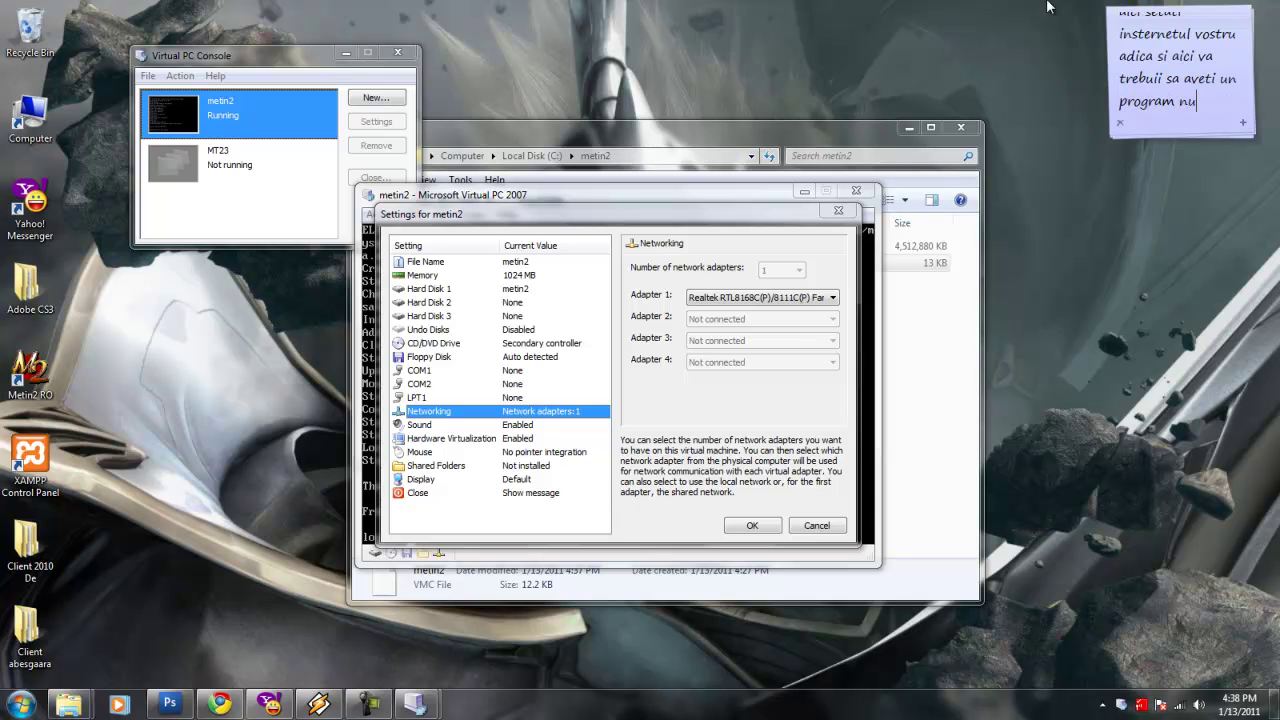
pyautogui.write('mit Hamachi il instalat')
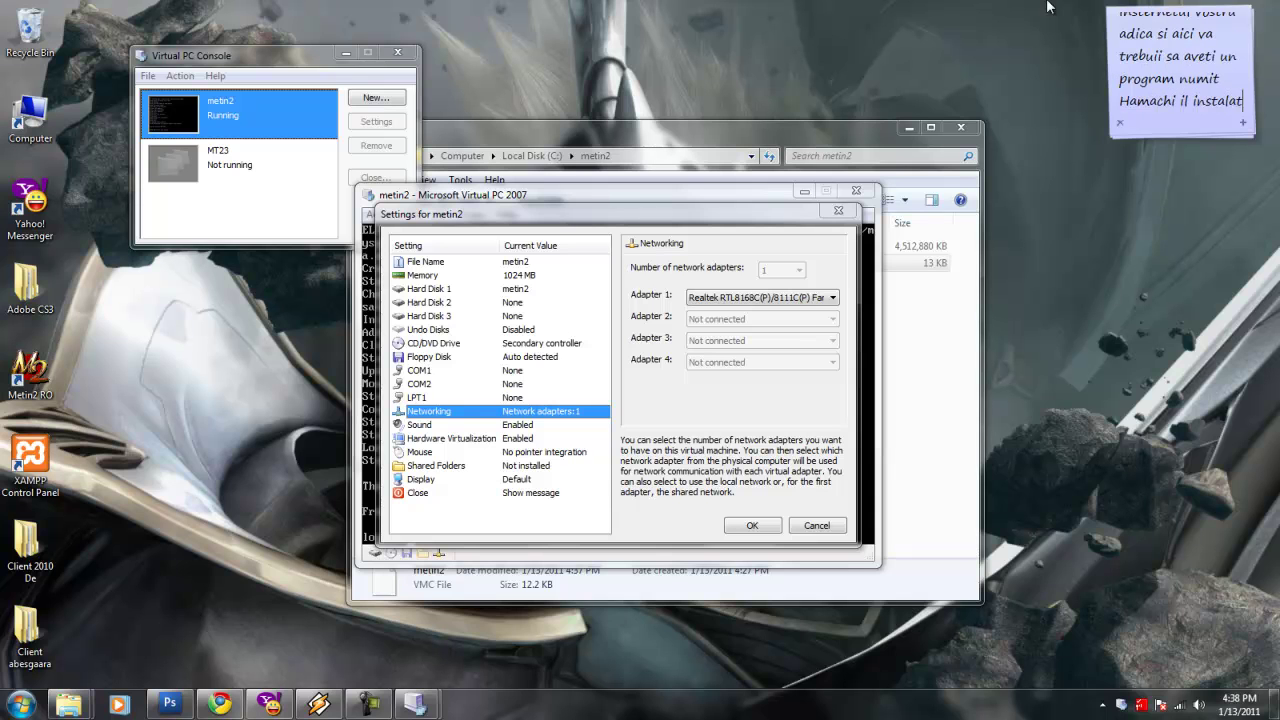
pyautogui.write('i si')
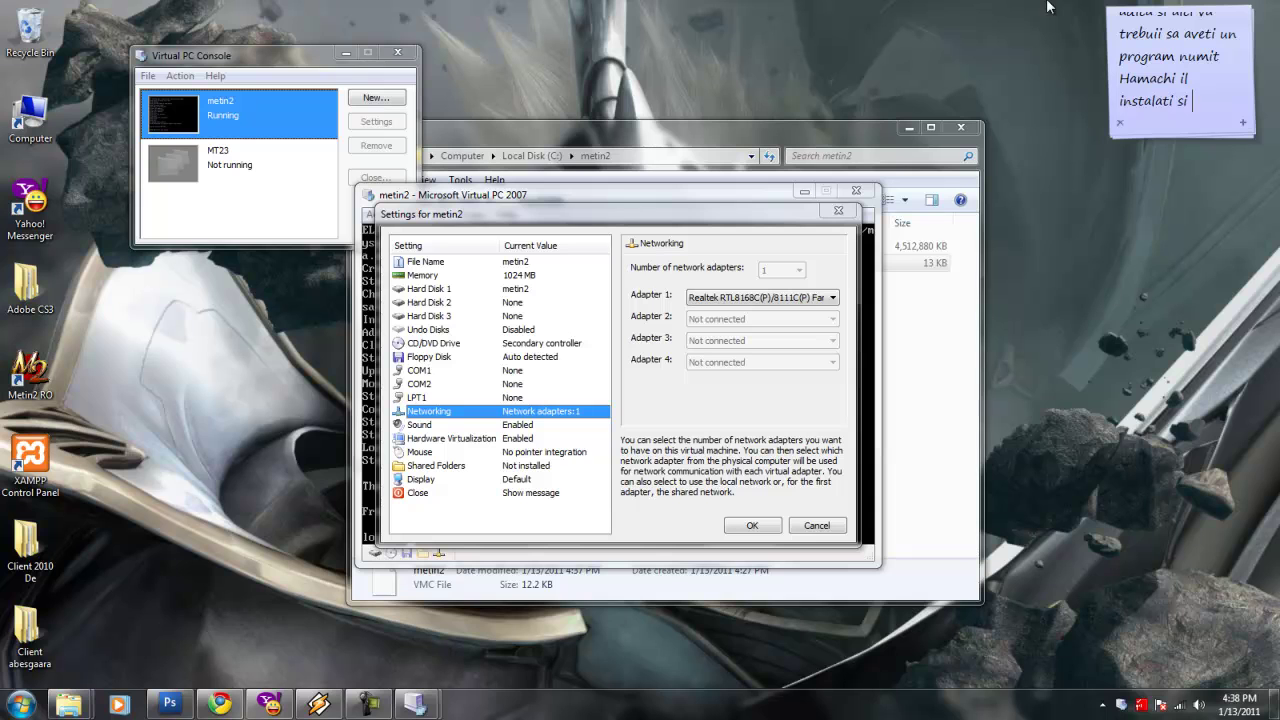
pyautogui.write(' va reintoar')
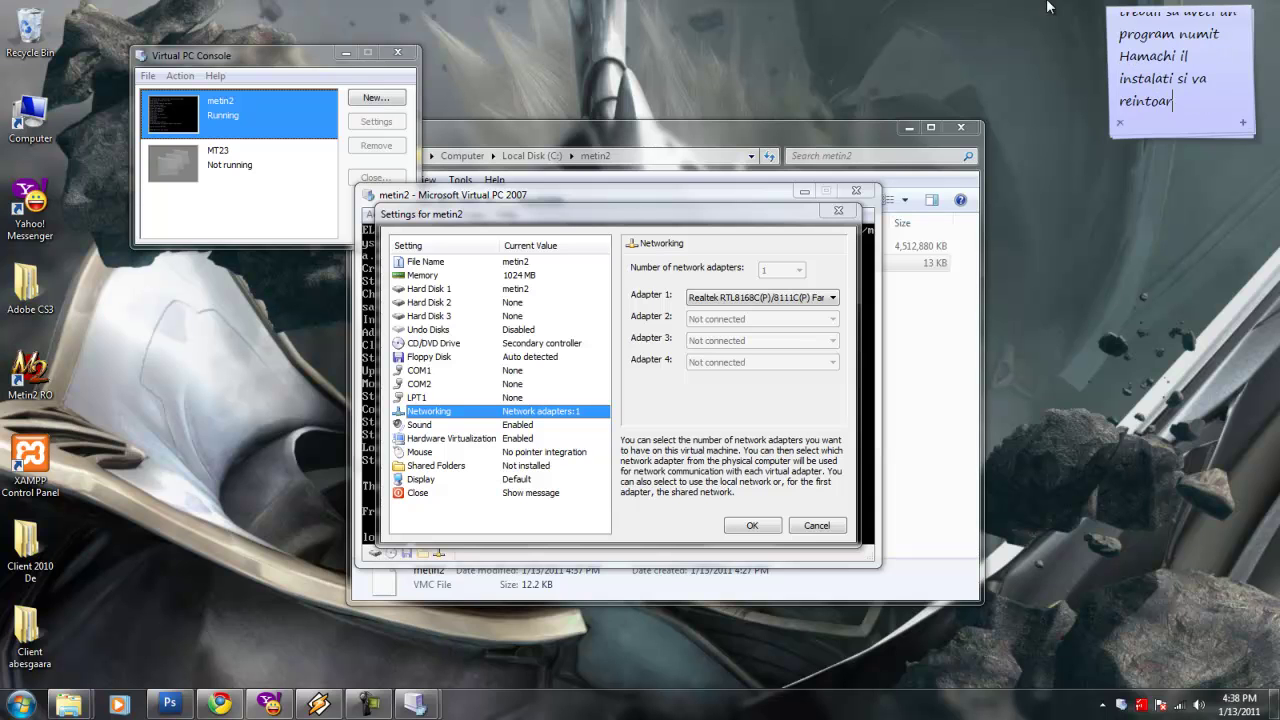
pyautogui.write('ceti aici!')
# Review the Adapter 1 card list, keep Realtek, and note Hamachi still needs installing.
pyautogui.hotkey('ctrl', 'a')
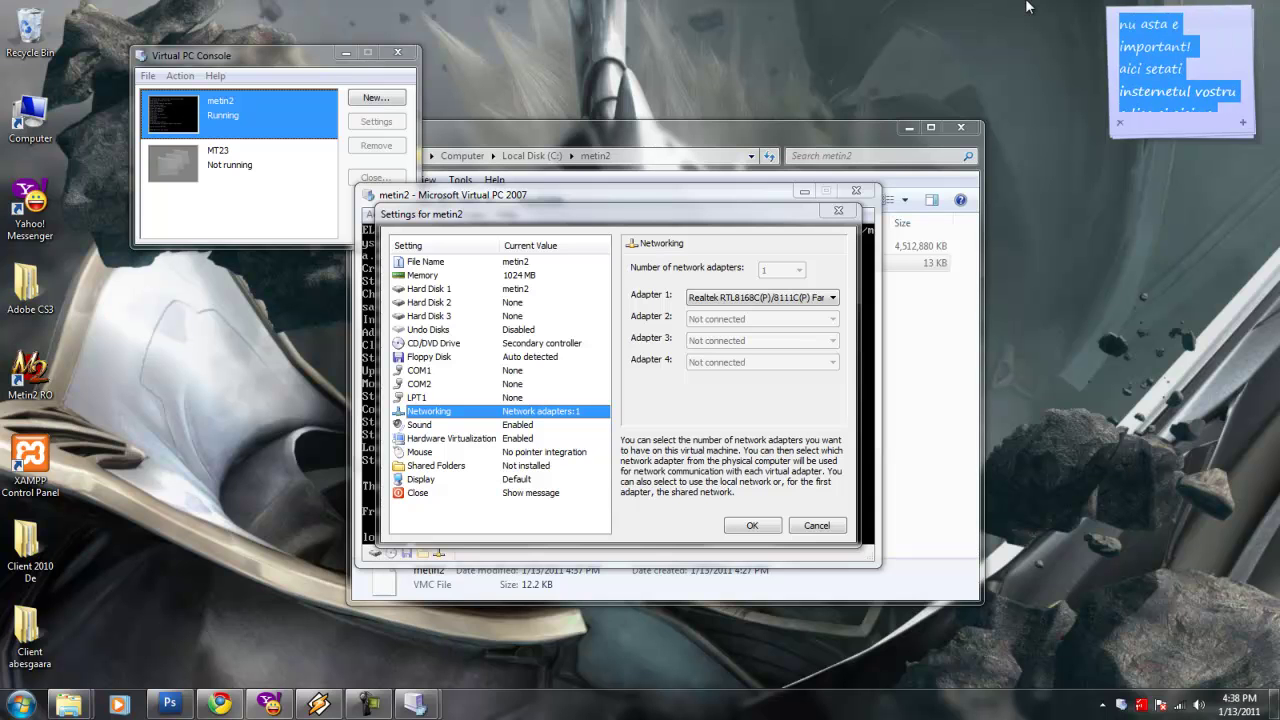
pyautogui.write('si alegeti')
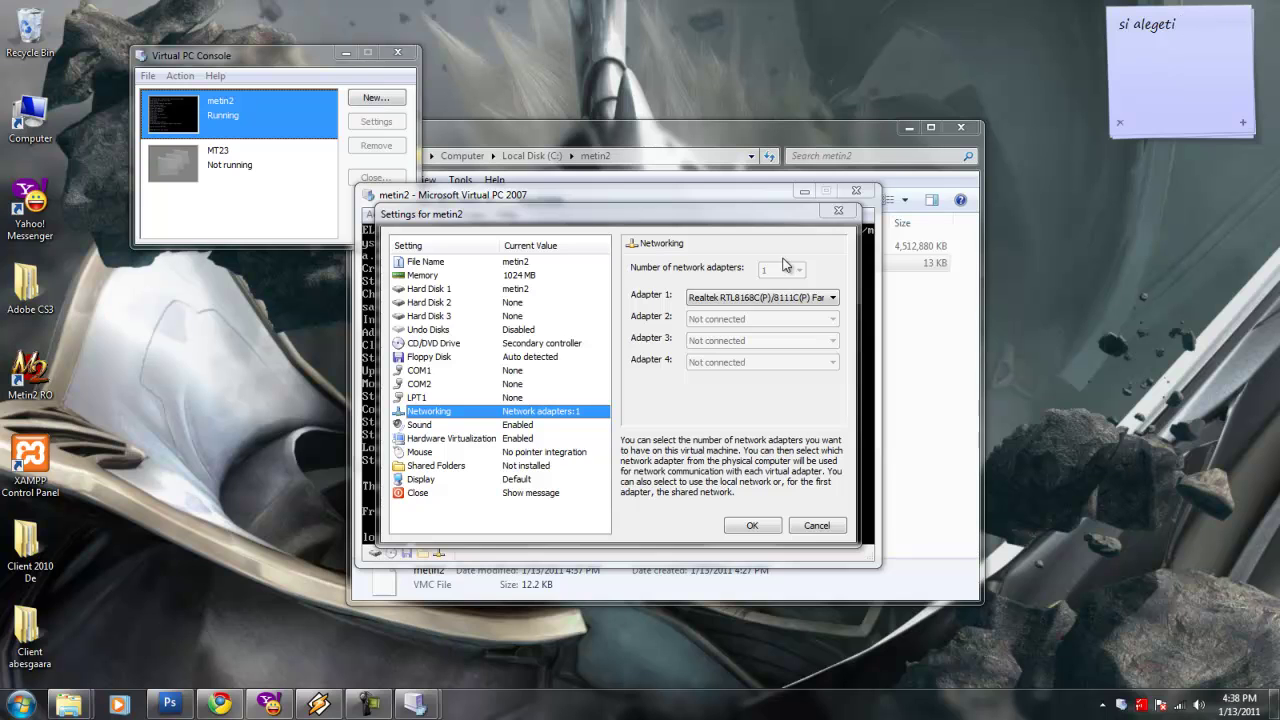
pyautogui.click(752, 302)
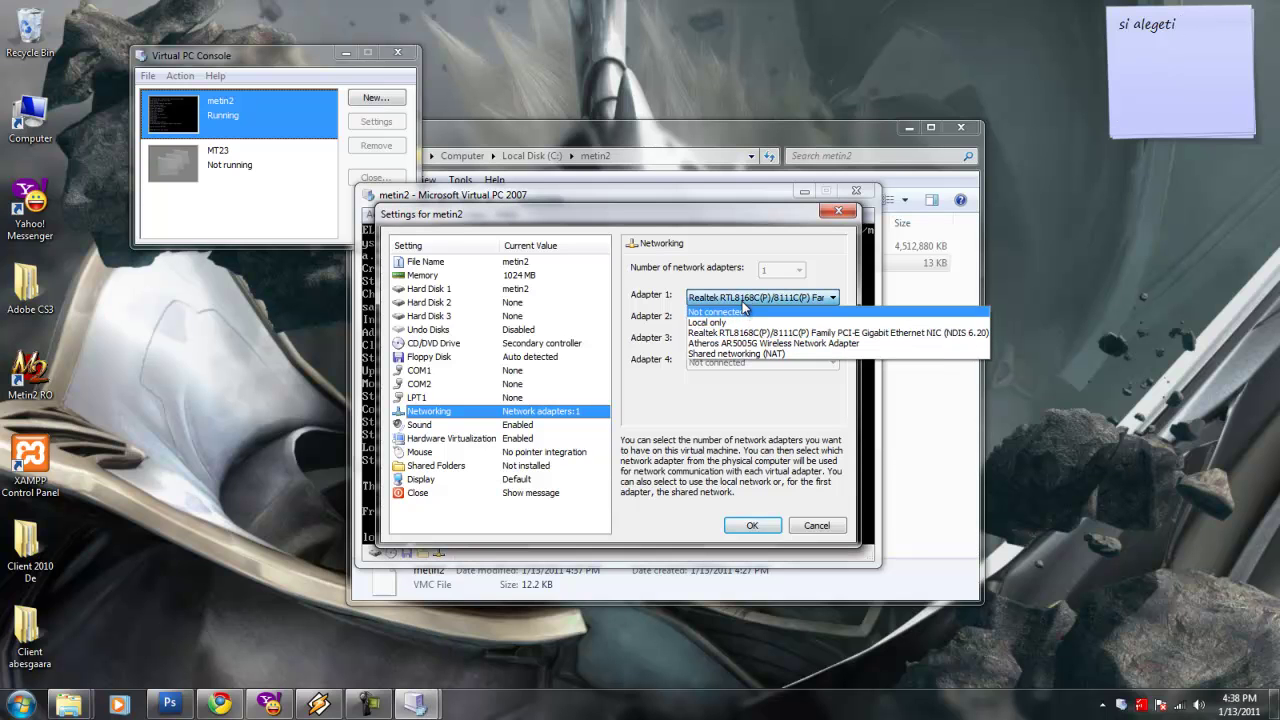
pyautogui.click(745, 299)
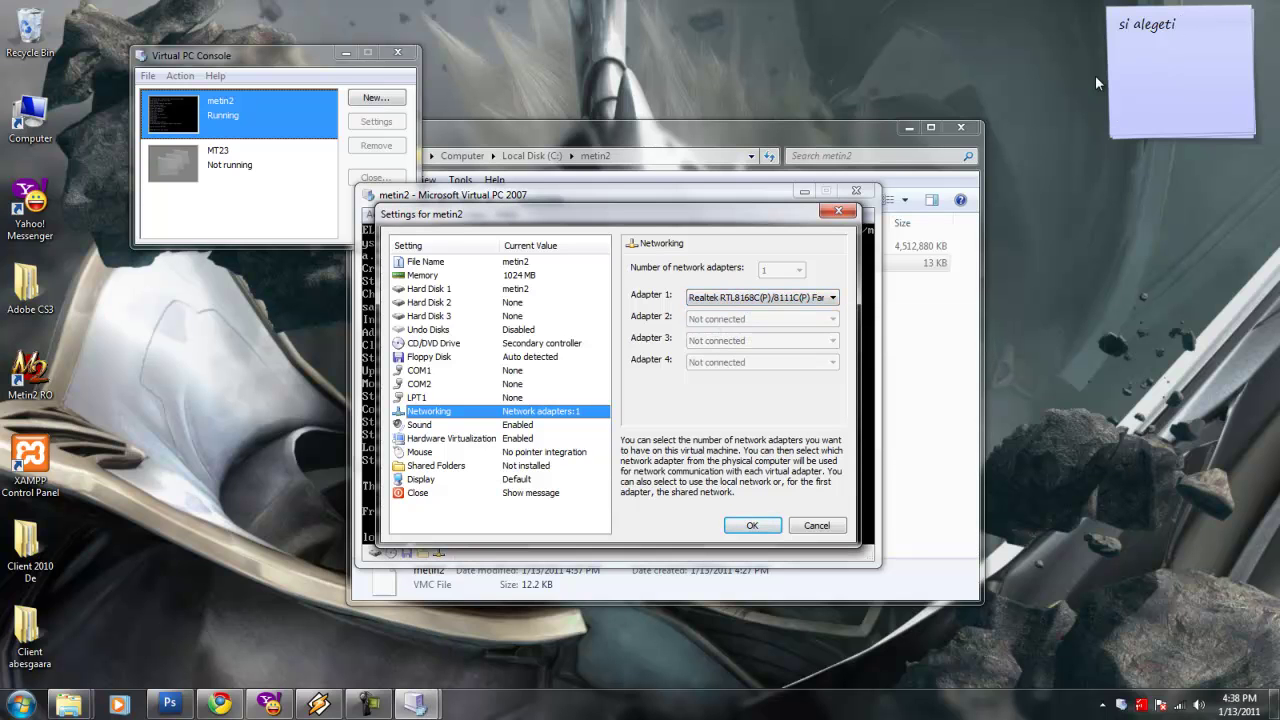
pyautogui.click(1038, 24)
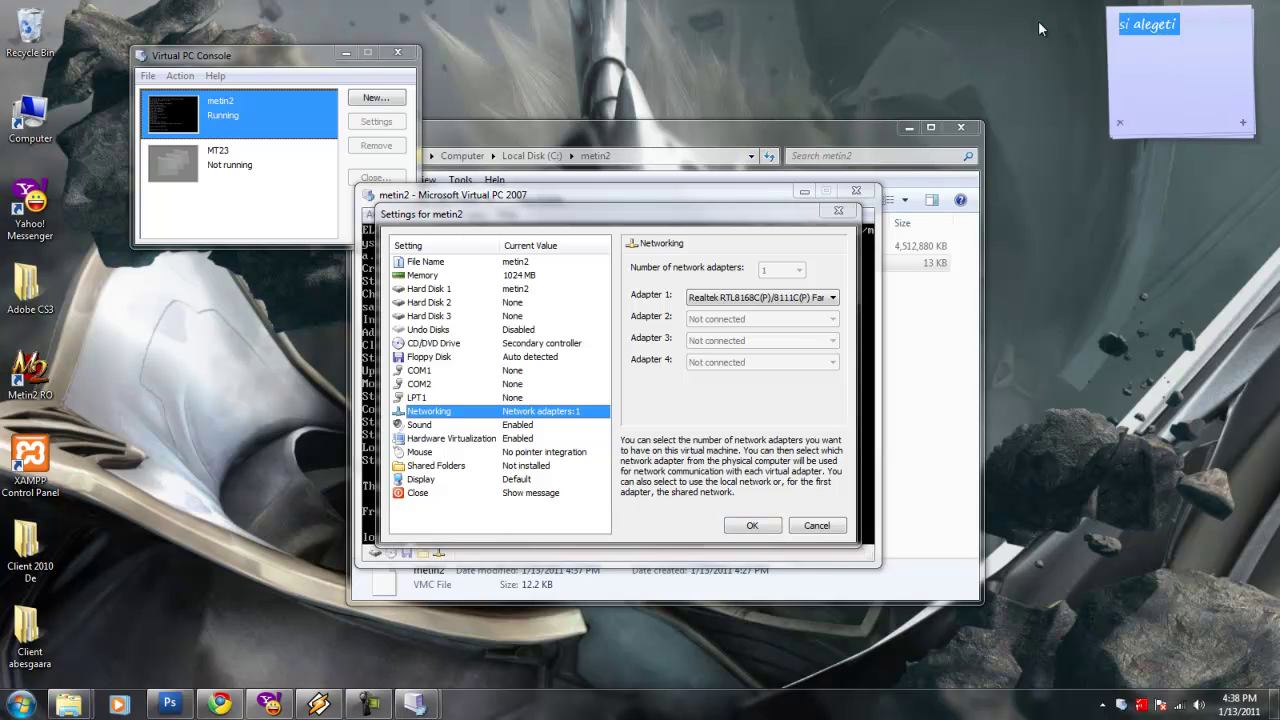
pyautogui.write('da nici eu n')
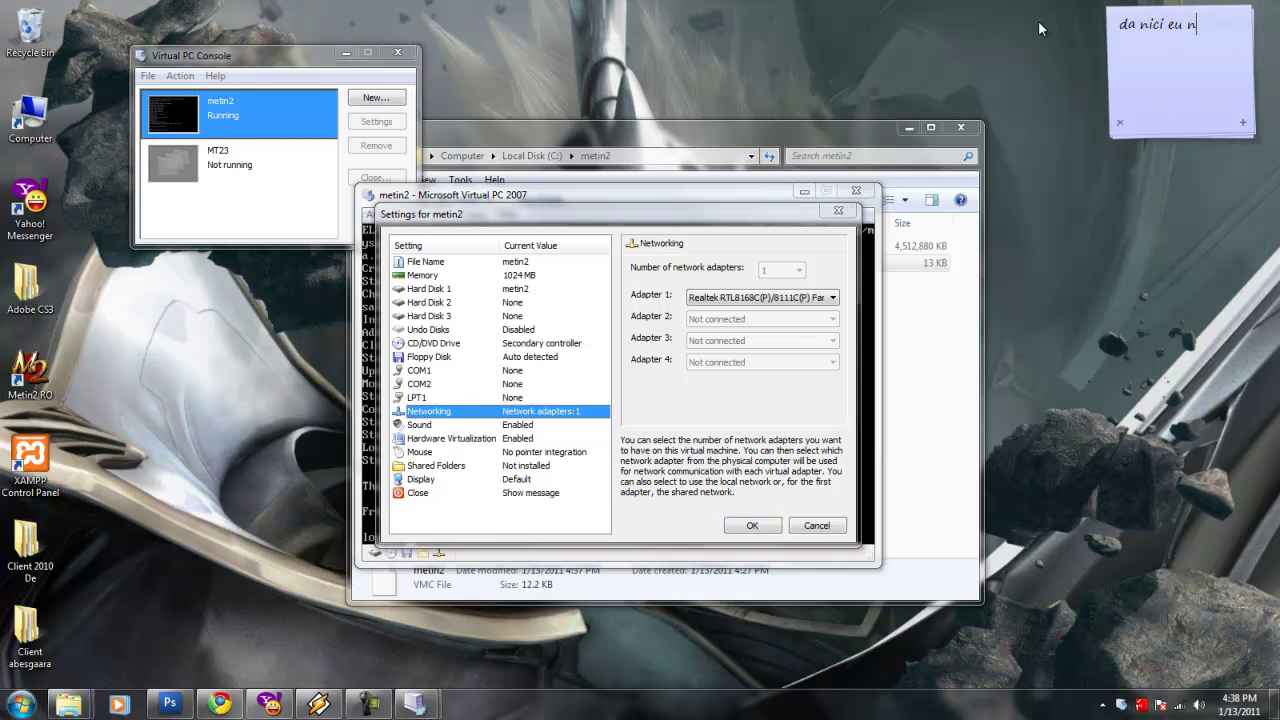
pyautogui.write('u il am instalat macar o sa v')
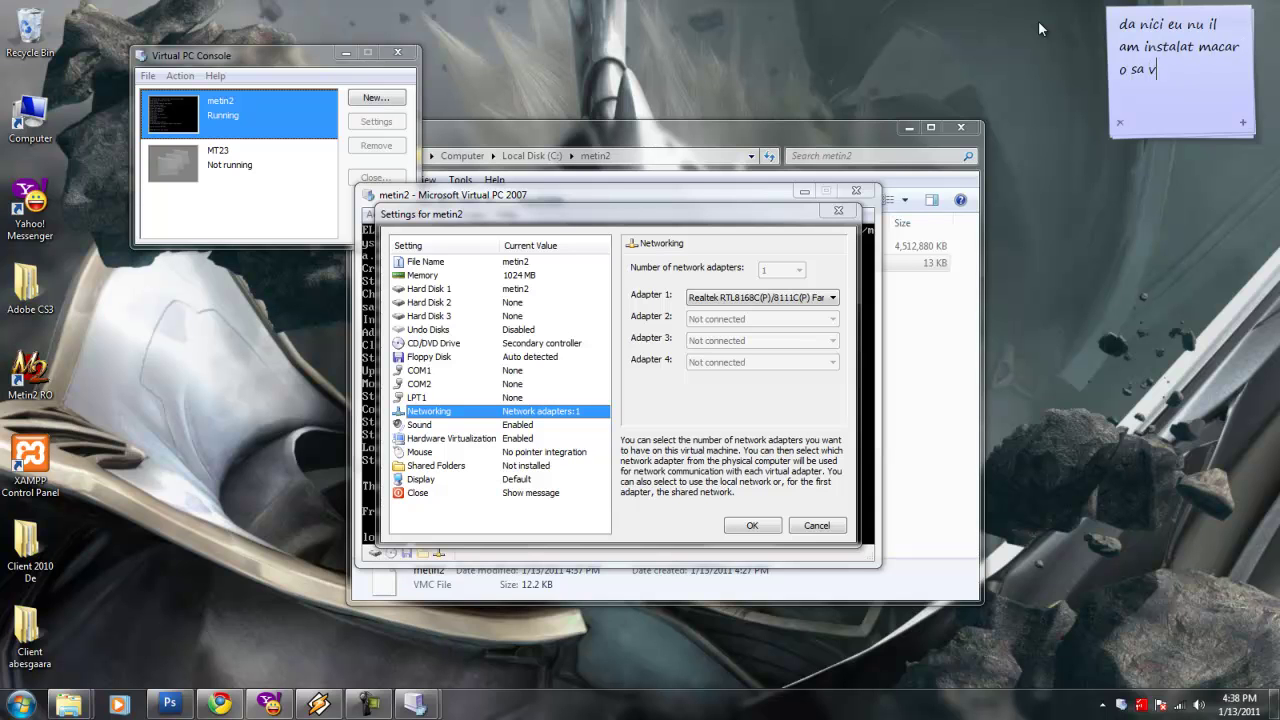
pyautogui.write('edeti cum trebuie instalta')
pyautogui.press('BackSpace')
pyautogui.press('BackSpace')
# Finish the note and run the hamachi installer from G:\Games Program\Installuri.
pyautogui.write('at!')
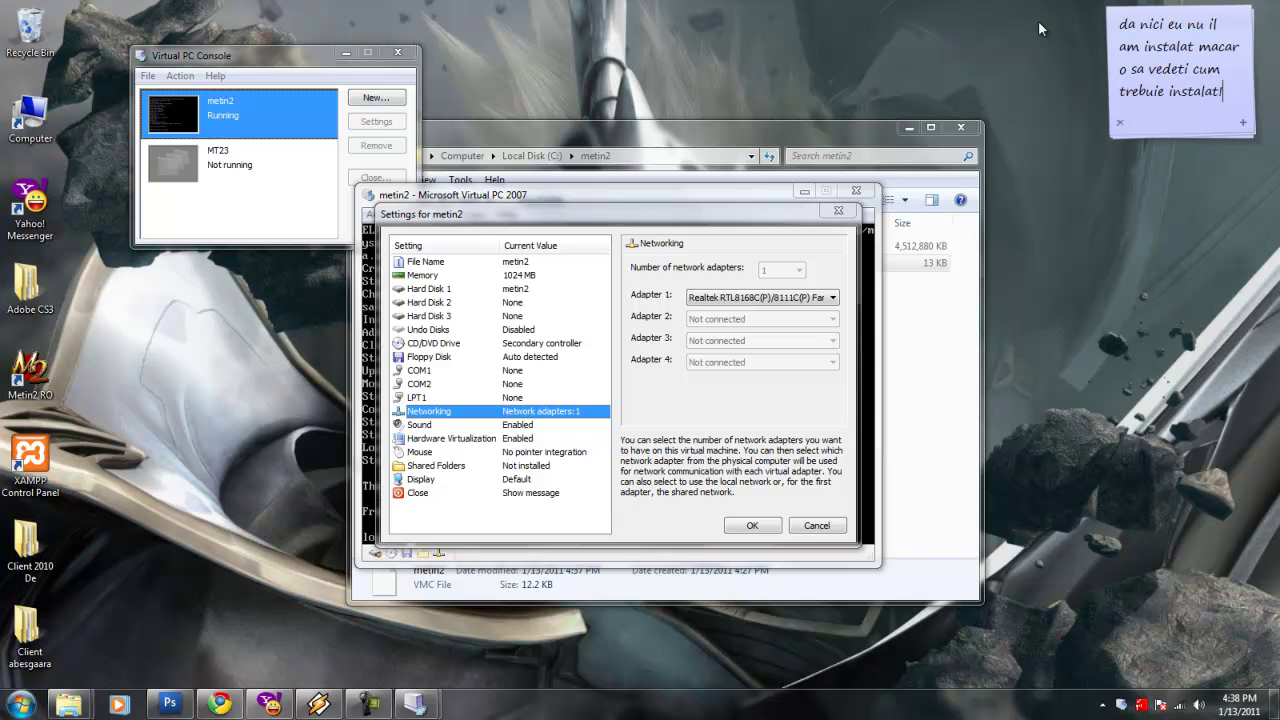
pyautogui.doubleClick(5, 125)
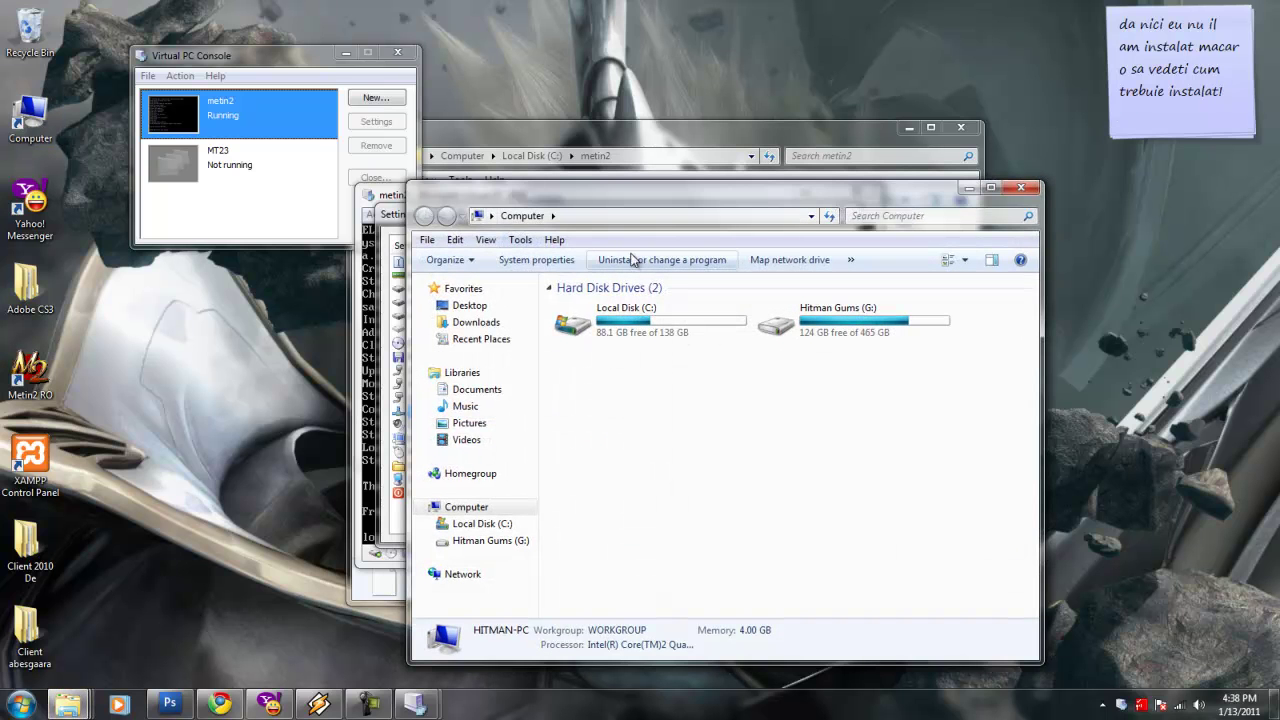
pyautogui.doubleClick(805, 334)
pyautogui.doubleClick(590, 372)
pyautogui.doubleClick(588, 558)
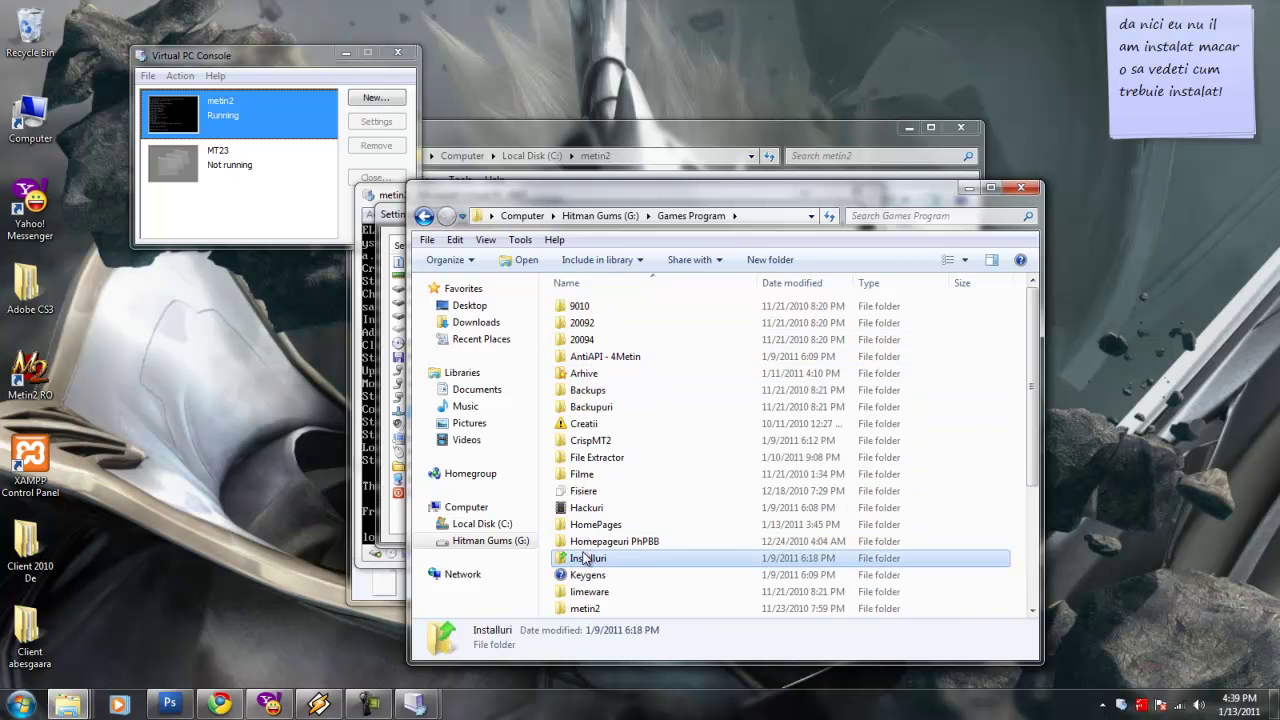
pyautogui.scroll(-6, 600, 552)
pyautogui.doubleClick(586, 301)
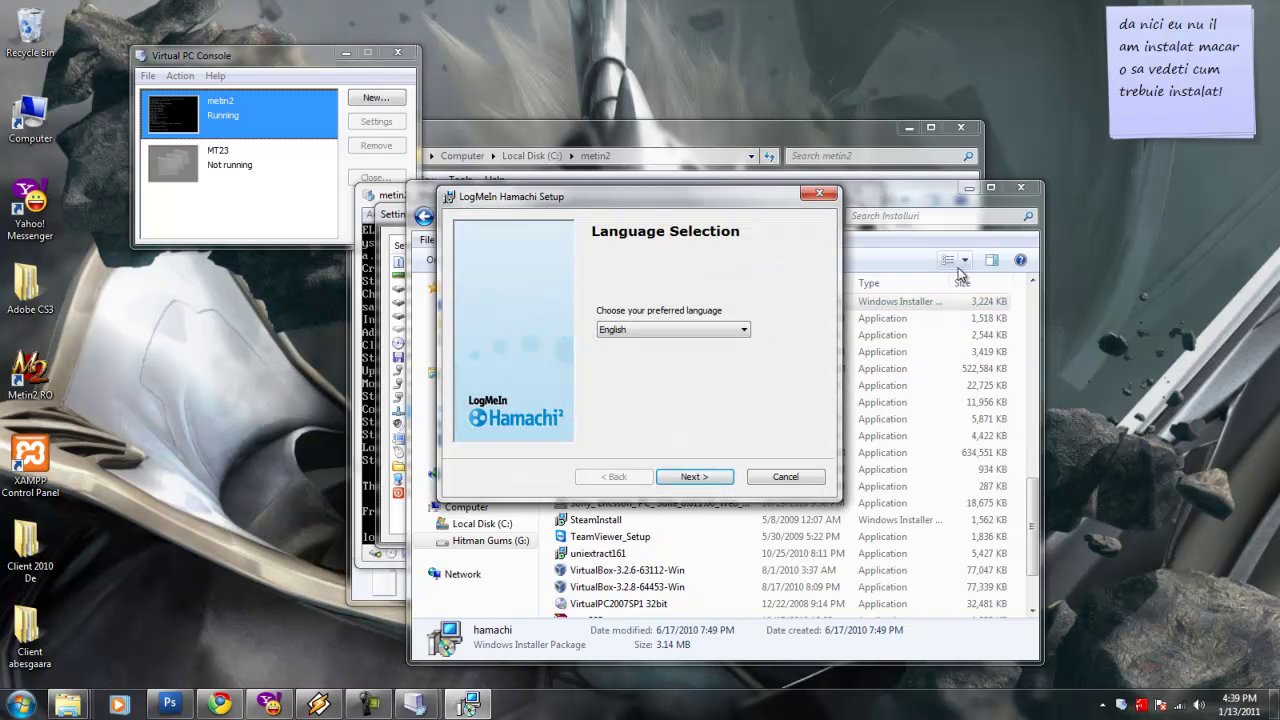
# Install Hamachi in English, accepting the terms and creating a desktop shortcut.
pyautogui.click(1020, 187)
pyautogui.click(692, 477)
pyautogui.click(693, 478)
pyautogui.click(693, 478)
pyautogui.click(476, 346)
pyautogui.click(695, 477)
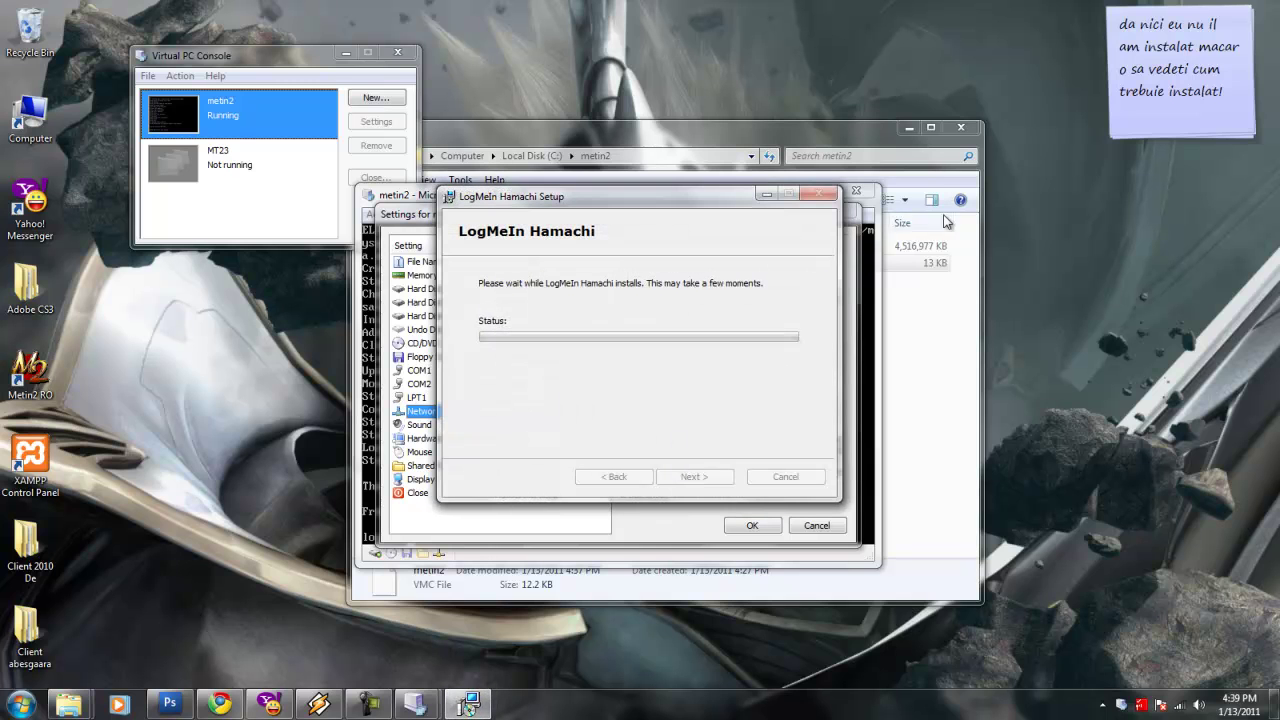
# Set the note to 'aici asteptam' while the Hamachi installation finishes.
pyautogui.moveTo(1224, 92); pyautogui.dragTo(1118, 92)
pyautogui.hotkey('ctrl', 'a')
pyautogui.write('a')
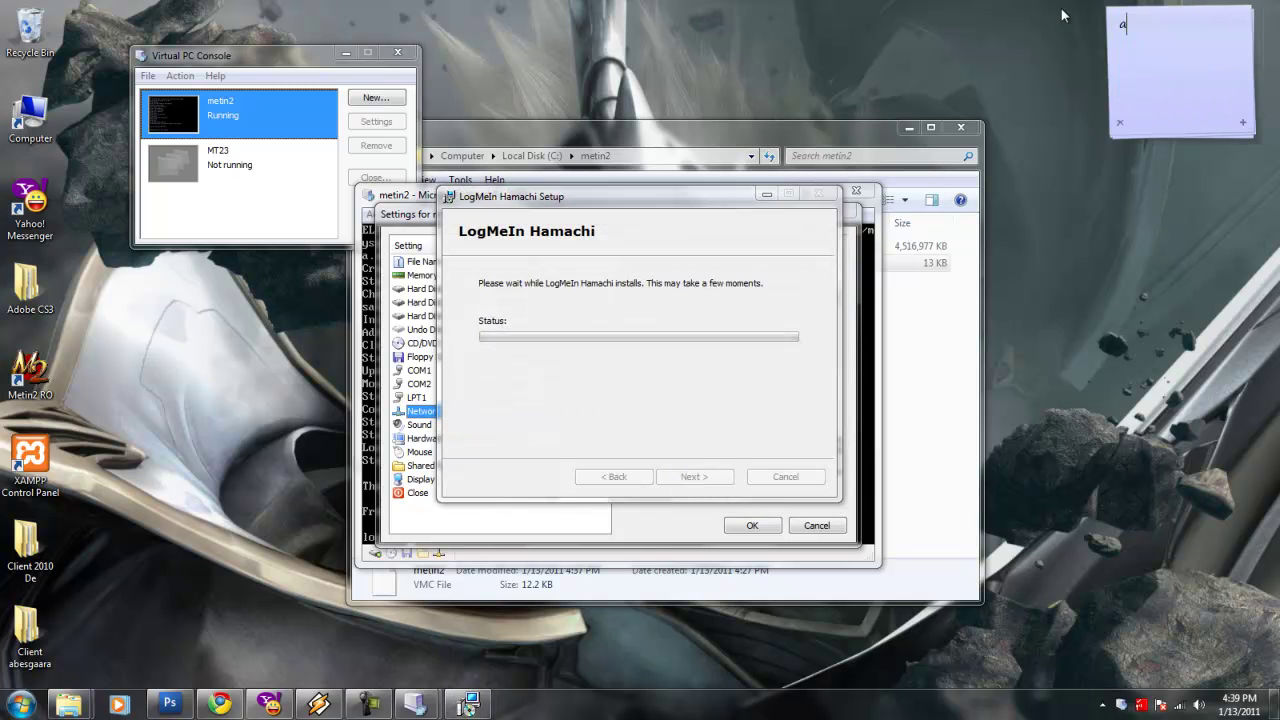
pyautogui.write('ici asteptam!')
pyautogui.click(642, 287)
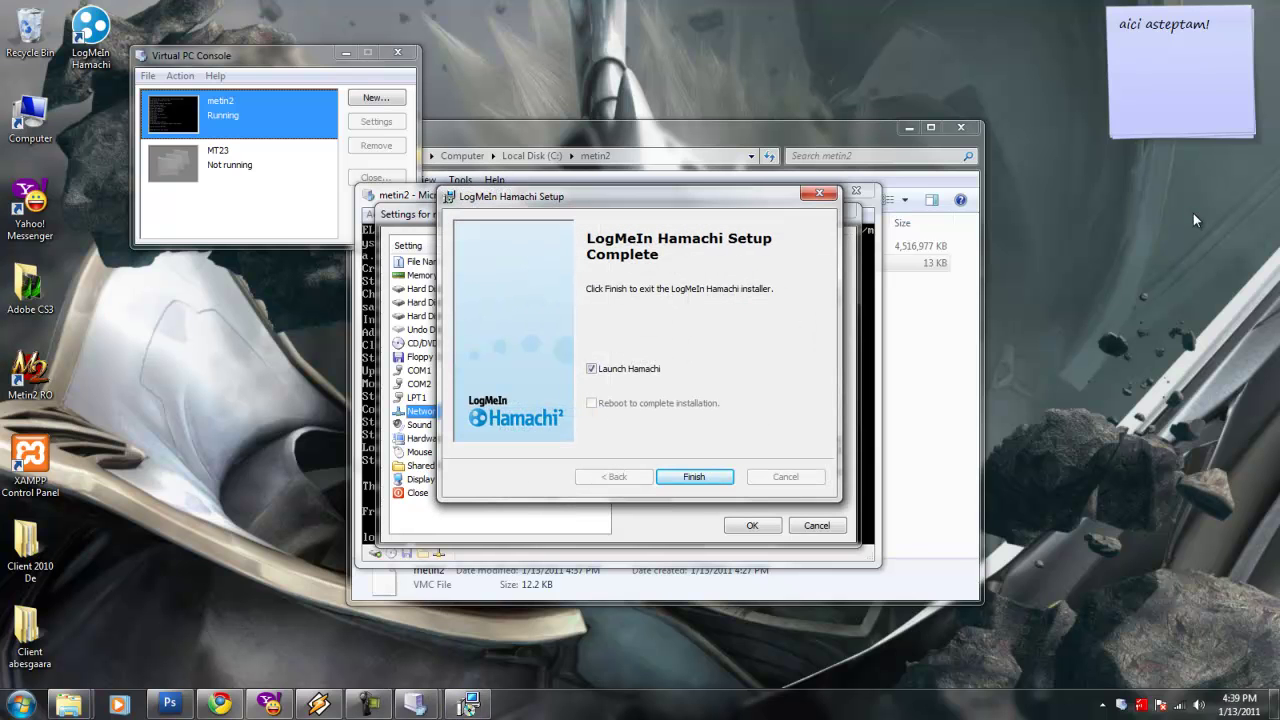
# Finish the Hamachi setup and note 'si dam pe butonul finish pe urma pe butonul acesta mare'.
pyautogui.click(694, 477)
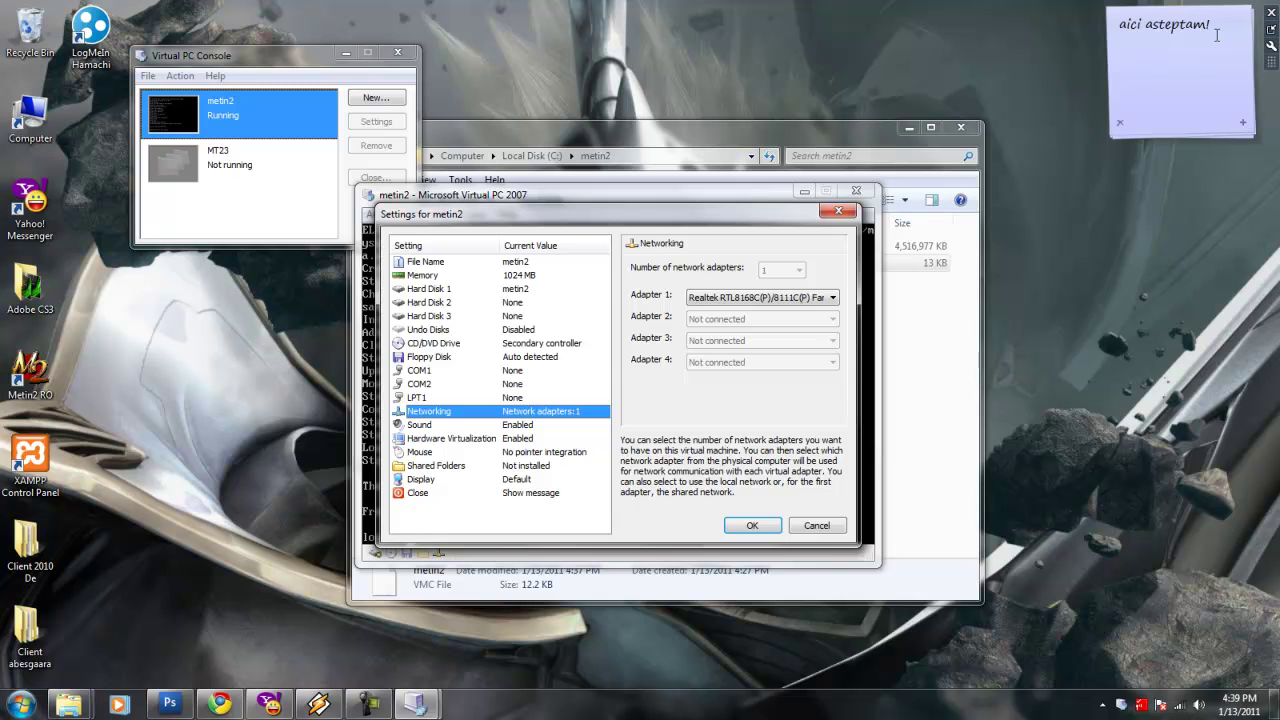
pyautogui.tripleClick(1178, 57)
pyautogui.write('si dam pe butonul finish pe urma pe butonuk')
pyautogui.press('BackSpace')
pyautogui.write('l acesta mare')
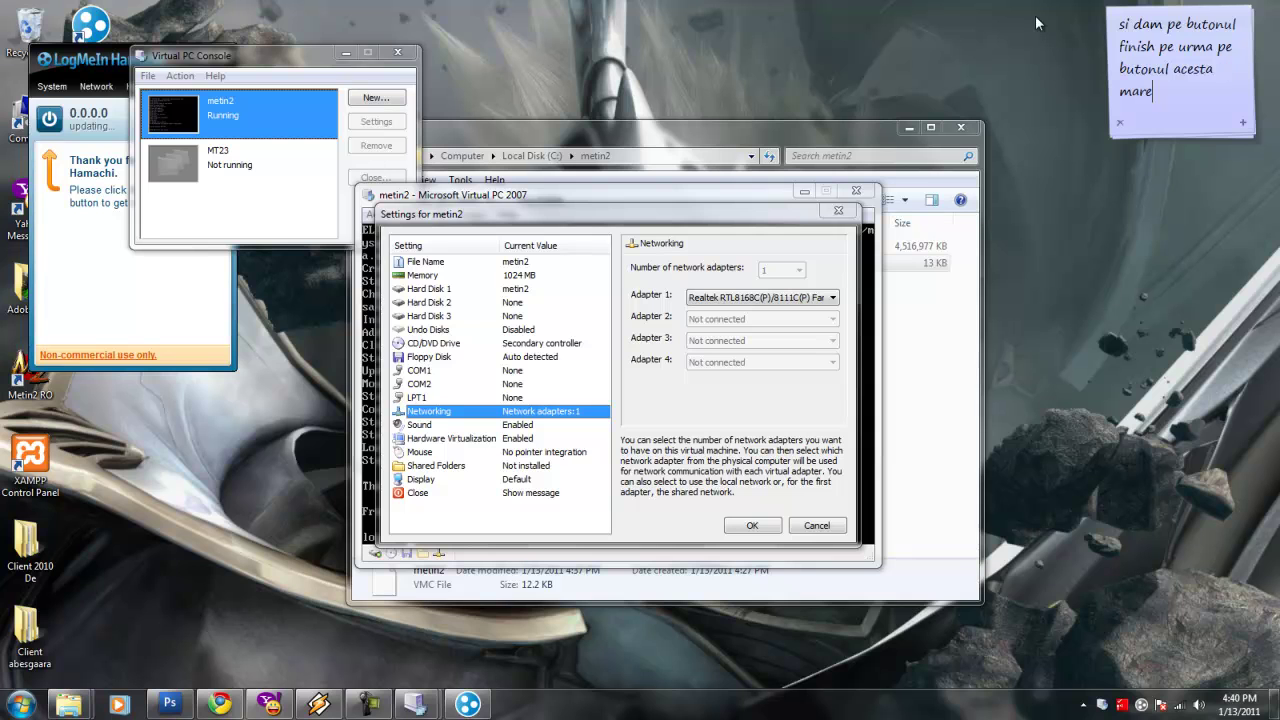
# Power on Hamachi and register the client under a shortened name.
pyautogui.click(49, 120)
pyautogui.moveTo(562, 389); pyautogui.dragTo(547, 392)
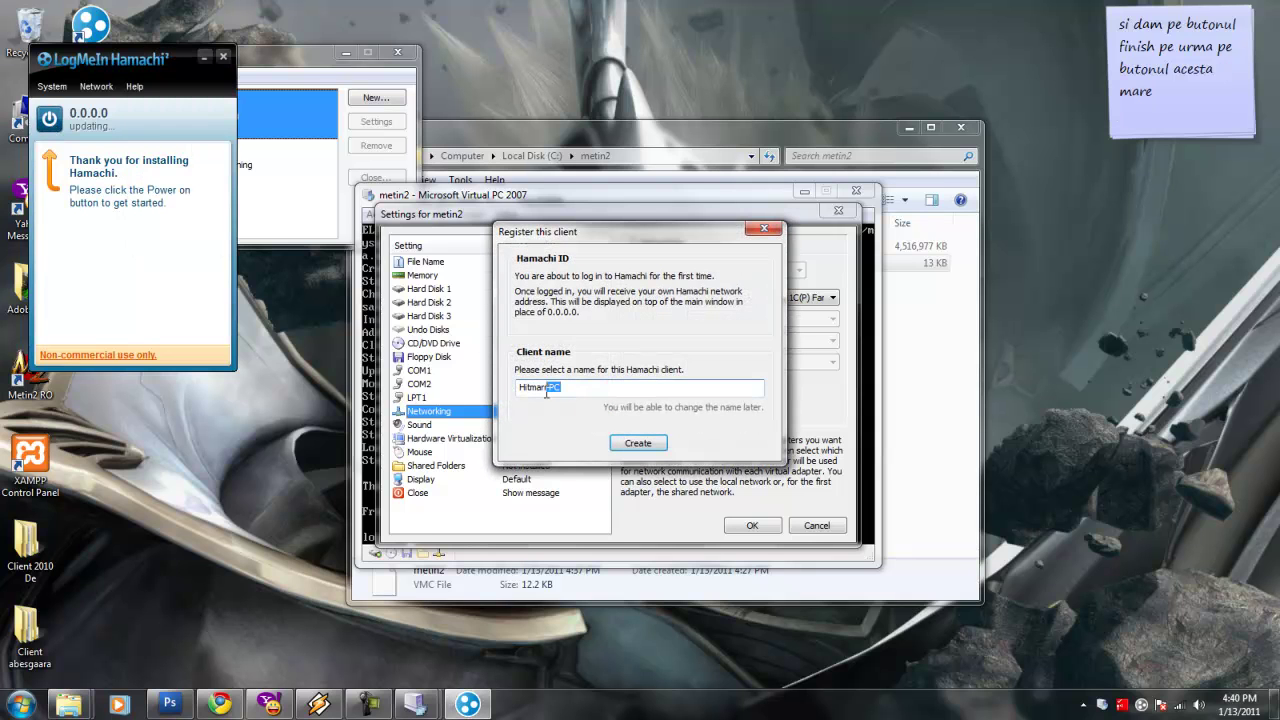
pyautogui.press('BackSpace')
pyautogui.click(638, 443)
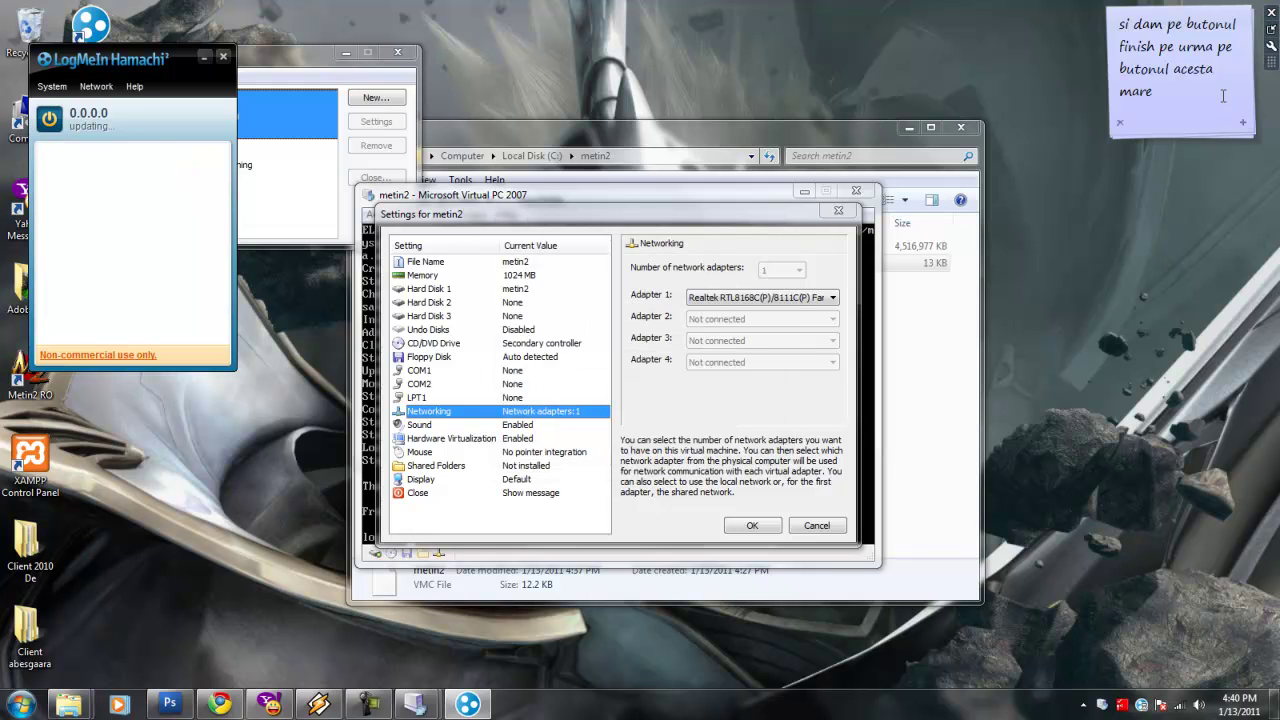
# Rewrite the desktop note to 'dam!', then complain about disliking Hamachi.
pyautogui.moveTo(1235, 100); pyautogui.dragTo(1020, 7)
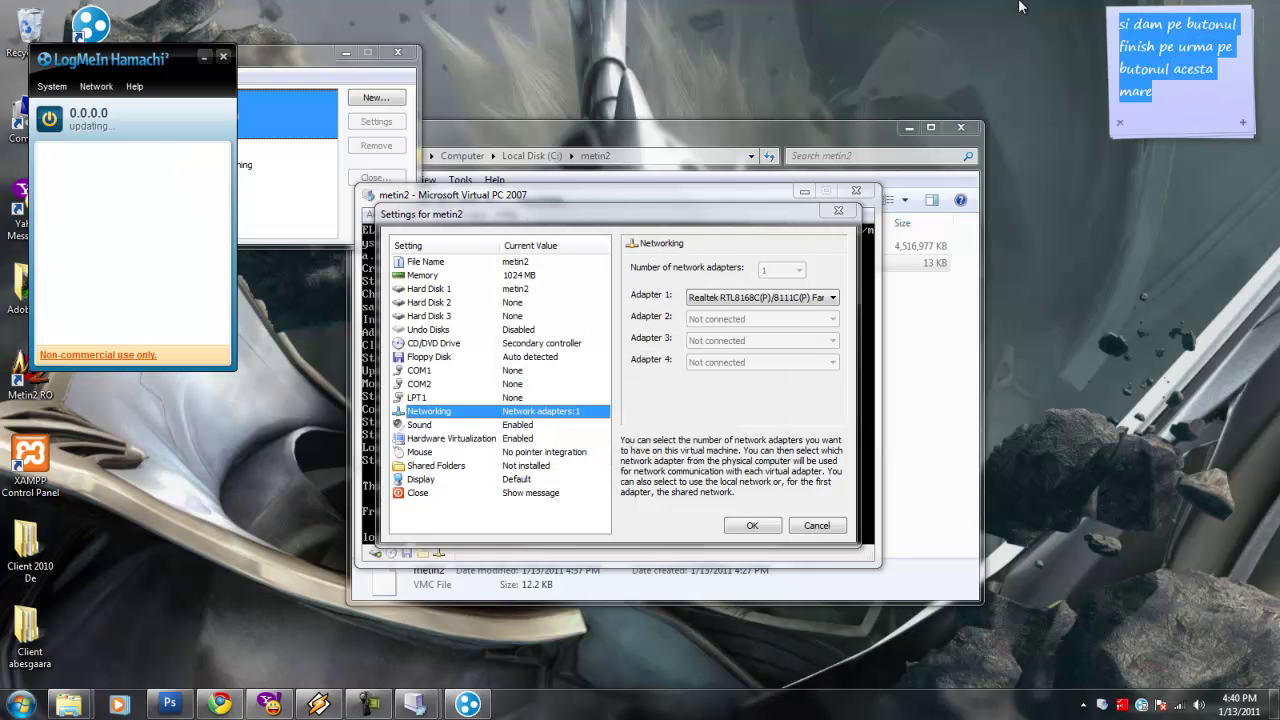
pyautogui.write('dam')
pyautogui.write('!')
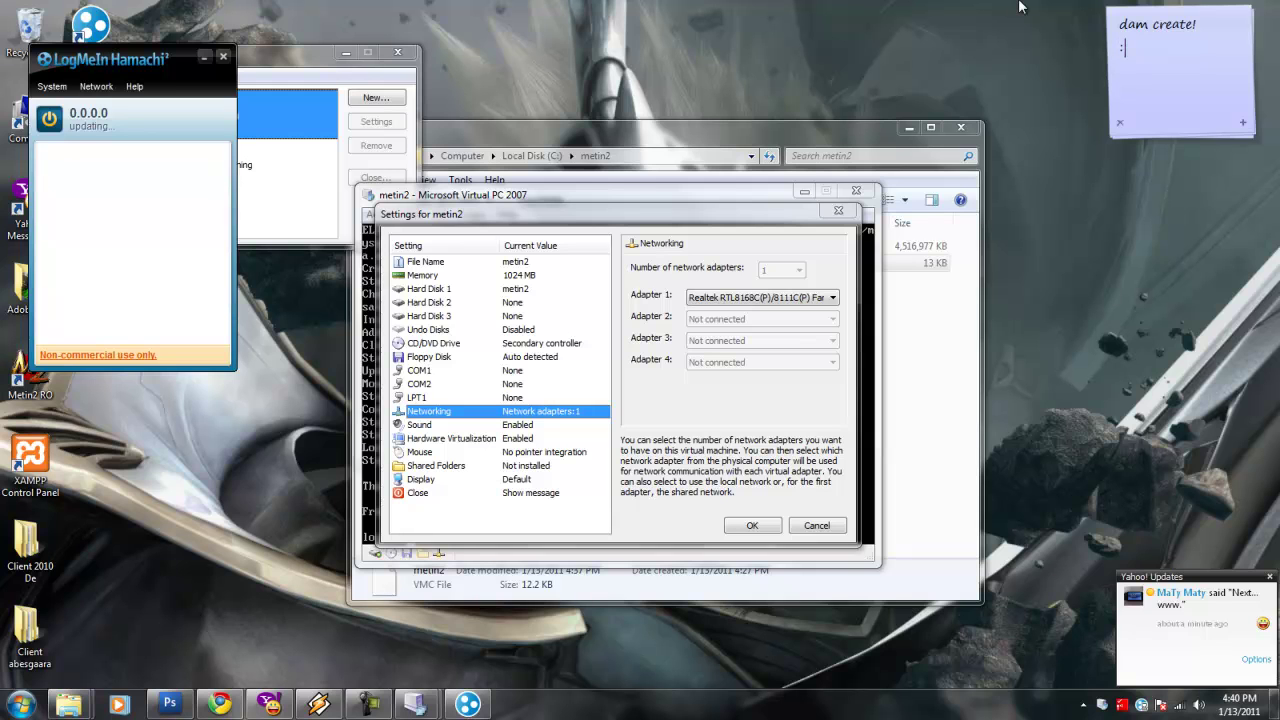
pyautogui.write('De asta nu imi place mi e')
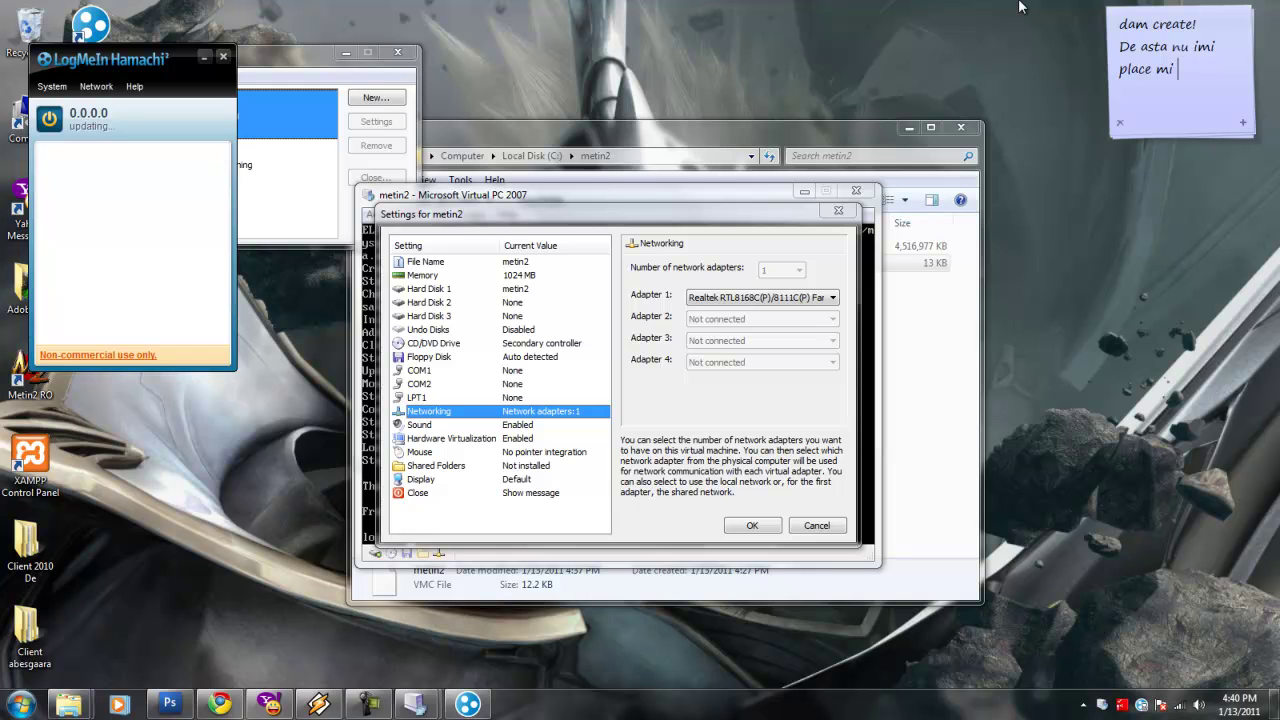
pyautogui.press('BackSpace')
pyautogui.press('BackSpace')
pyautogui.write('e amachi')
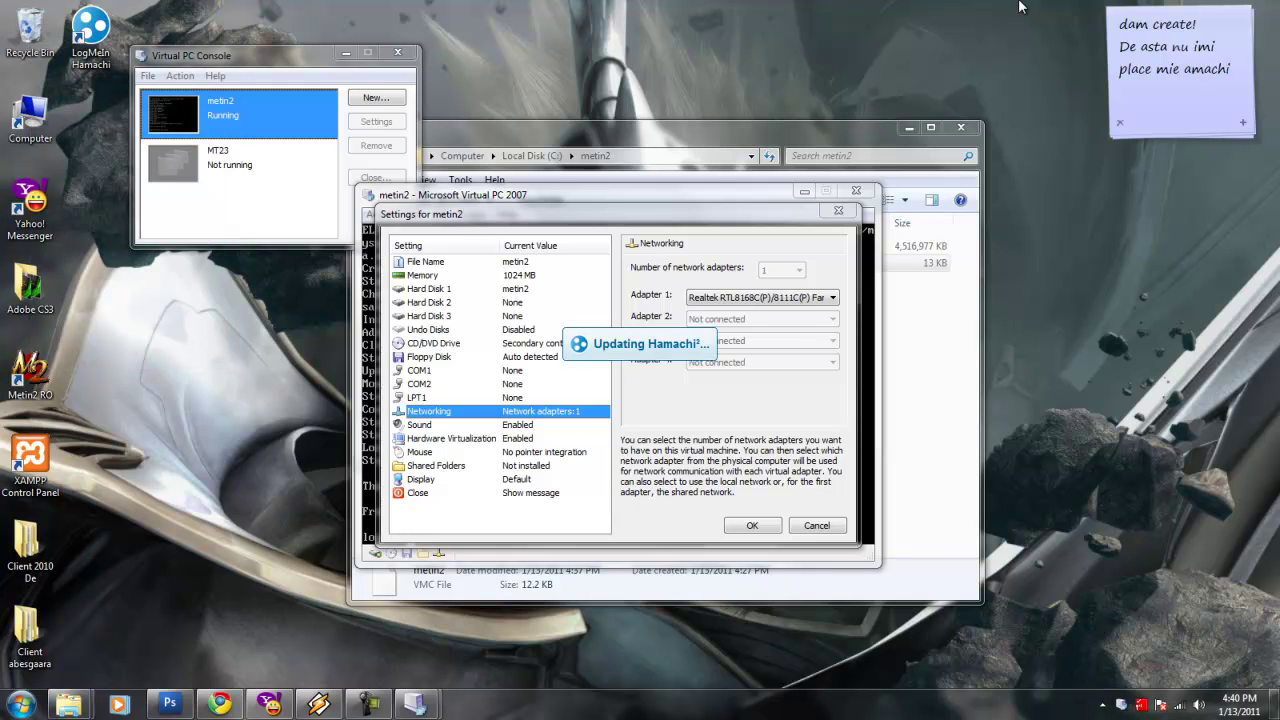
pyautogui.write('~X(')
# Switch Hamachi on to connect while noting 'face figuri' and 'stati sa il reinstalez!'.
pyautogui.hotkey('ctrl', 'a')
pyautogui.write('face figuri')
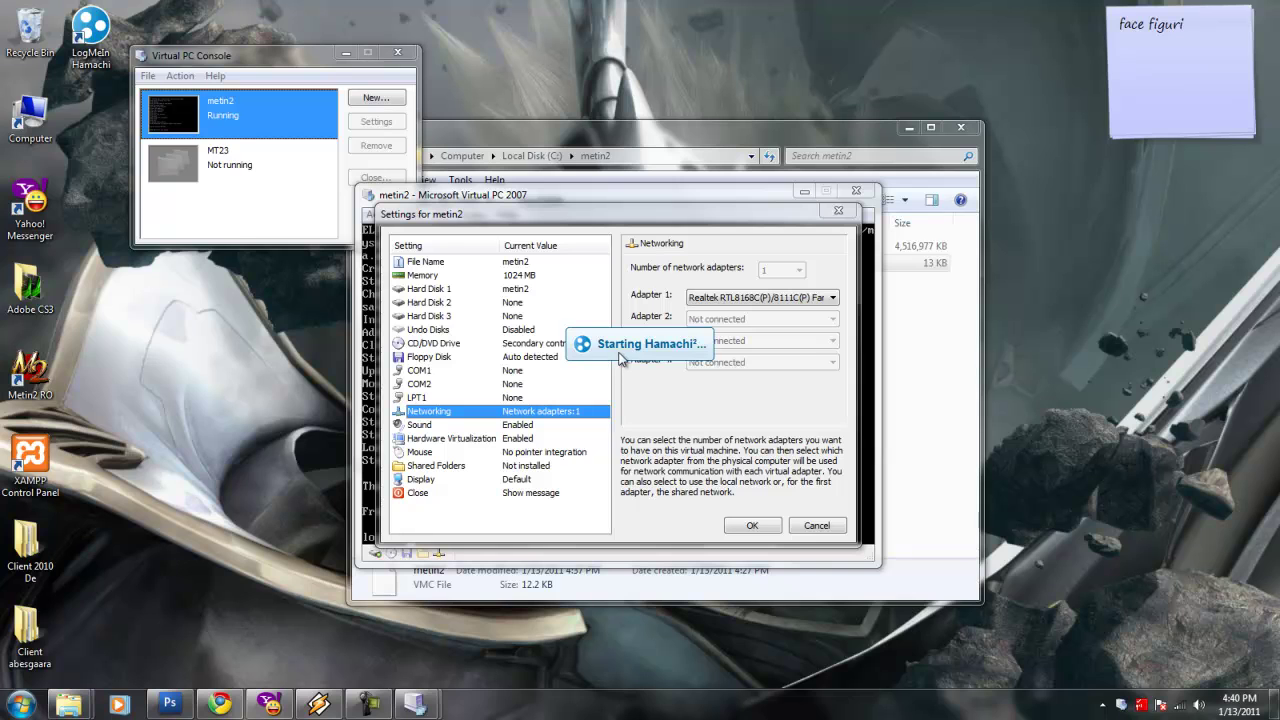
pyautogui.click(47, 120)
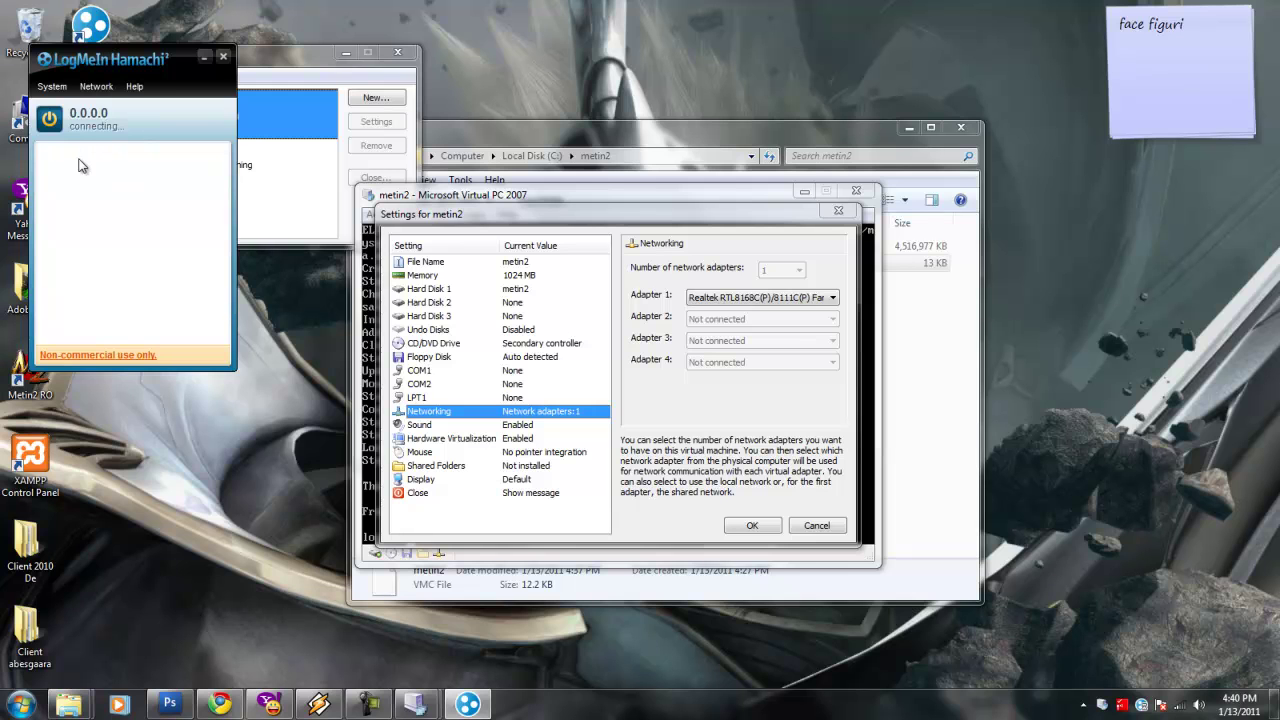
pyautogui.moveTo(1200, 28); pyautogui.dragTo(1041, 31)
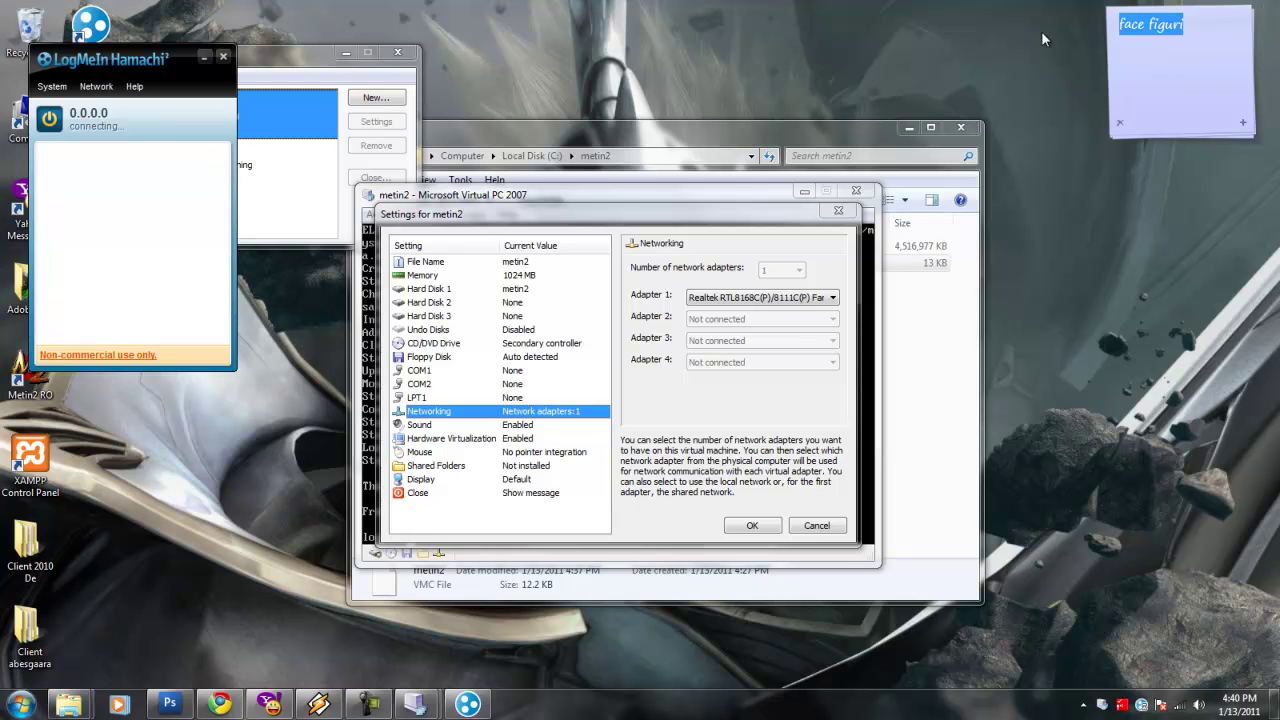
pyautogui.write('vai ce il urasc!')
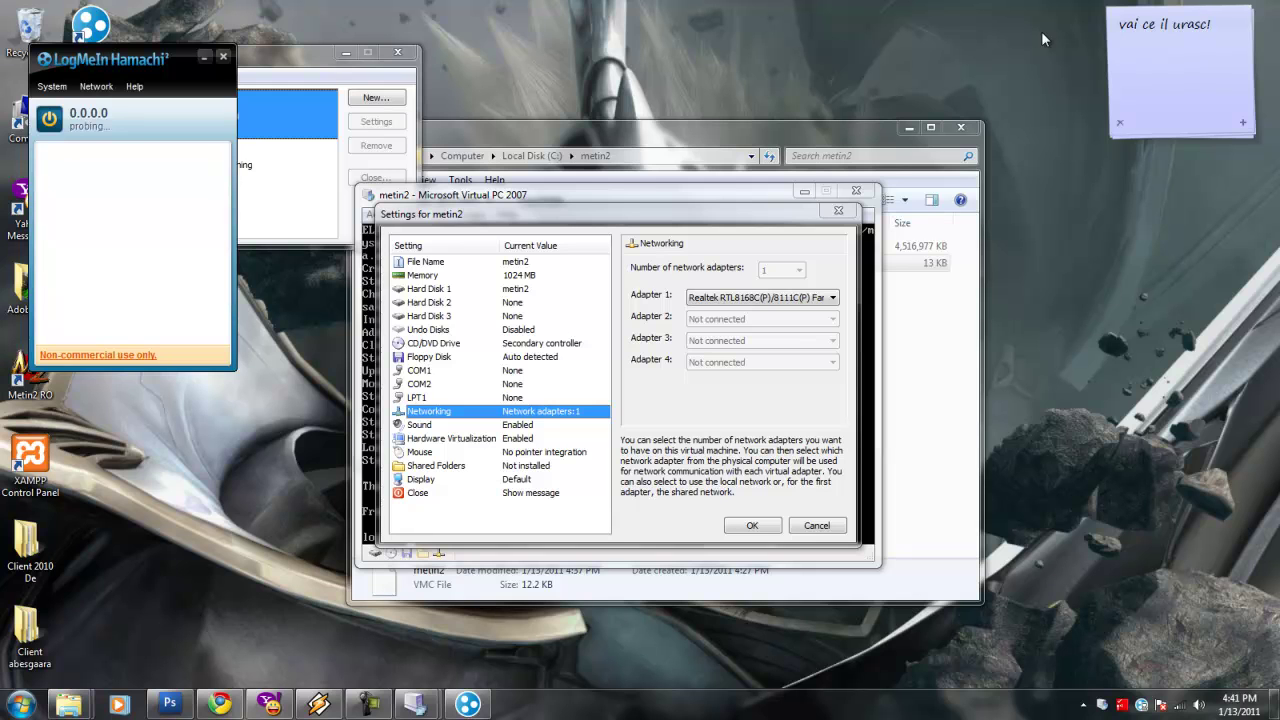
pyautogui.press('BackSpace')
pyautogui.press('BackSpace')
pyautogui.press('BackSpace')
pyautogui.press('BackSpace')
pyautogui.press('BackSpace')
pyautogui.press('BackSpace')
pyautogui.press('BackSpace')
pyautogui.press('BackSpace')
pyautogui.press('BackSpace')
pyautogui.press('BackSpace')
pyautogui.press('BackSpace')
pyautogui.press('BackSpace')
pyautogui.press('BackSpace')
pyautogui.press('BackSpace')
pyautogui.press('BackSpace')
pyautogui.press('BackSpace')
pyautogui.write('stati sa il reinstalez!')
# On another virtual desktop, note Hamachi installed but still misbehaves, then empty the note.
pyautogui.hotkey('ctrl', 'alt', 'Right')
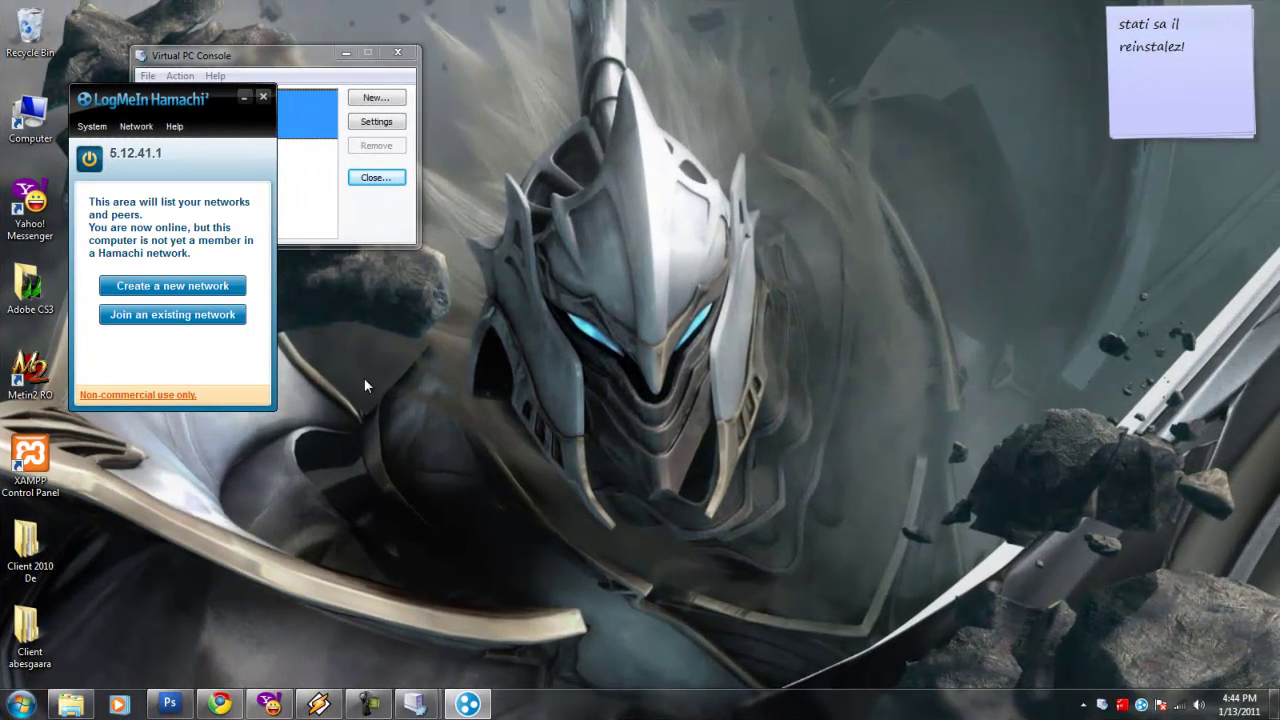
pyautogui.click(1220, 53)
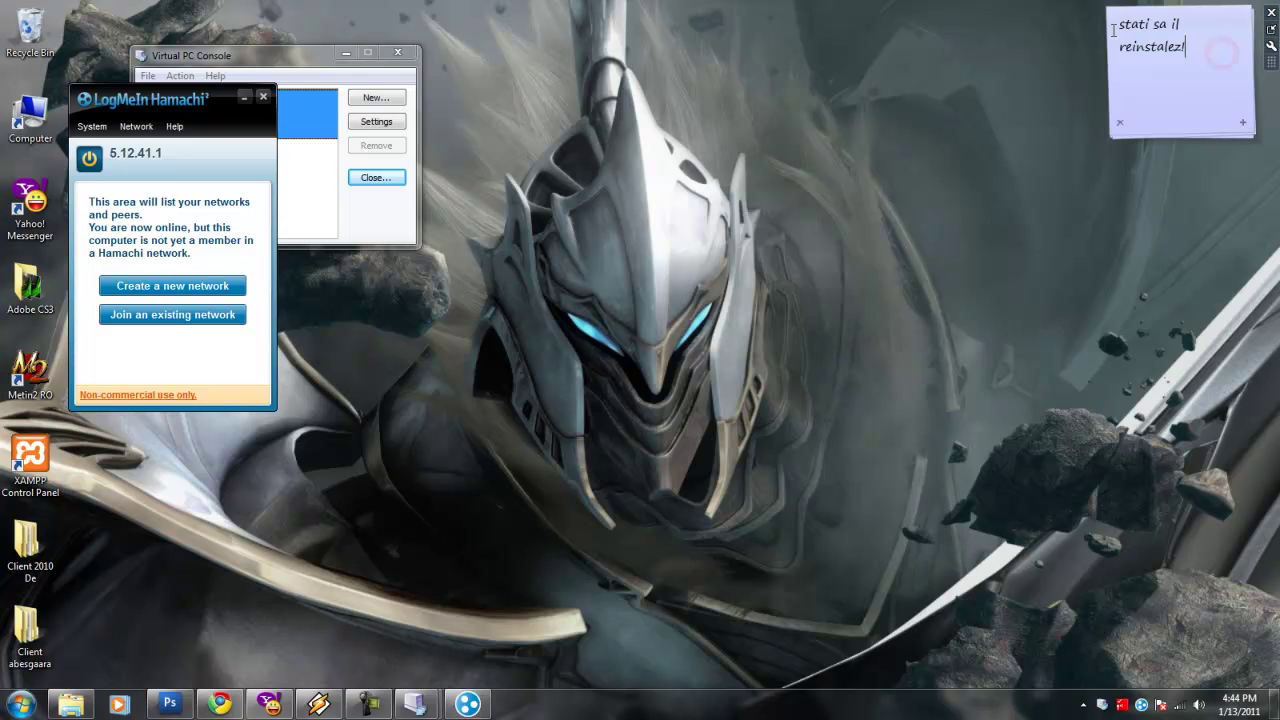
pyautogui.hotkey('ctrl', 'a')
pyautogui.write('asa ')
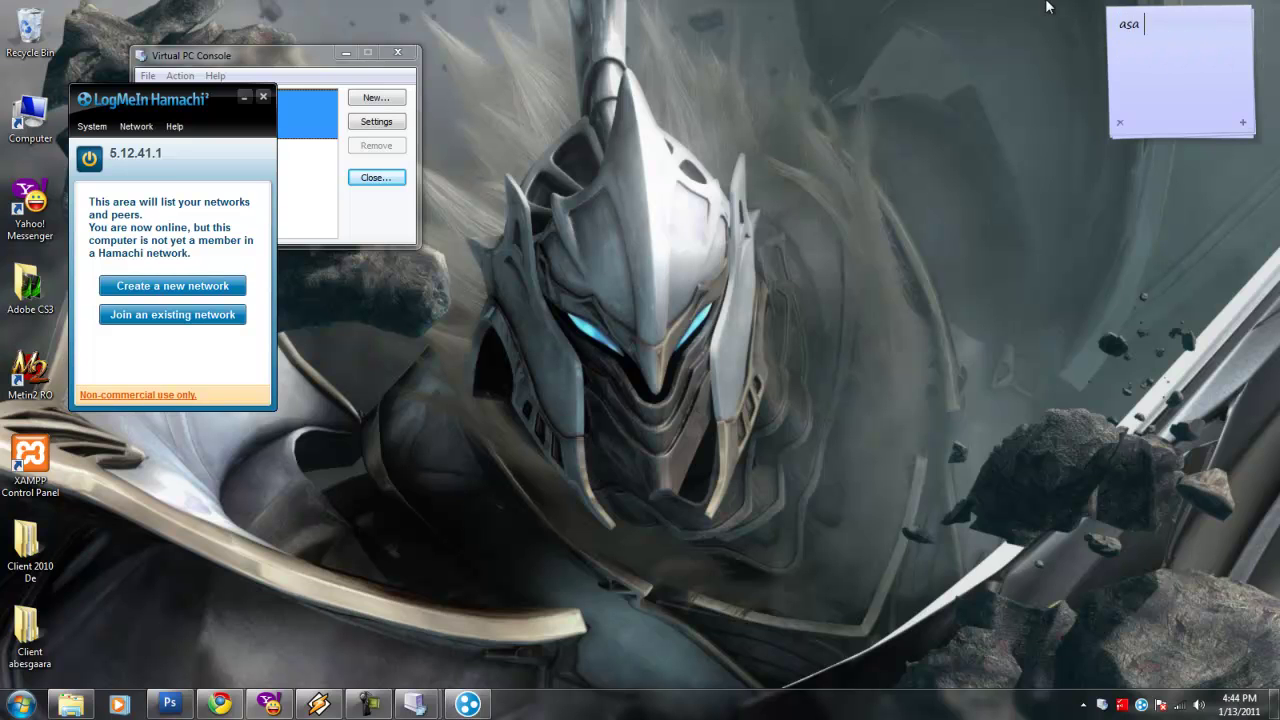
pyautogui.write('instaf')
pyautogui.write('arsit sa')
pyautogui.write(' instalat cumva ')
pyautogui.write('dar tot fac')
pyautogui.write('e fig')
pyautogui.write('uri')
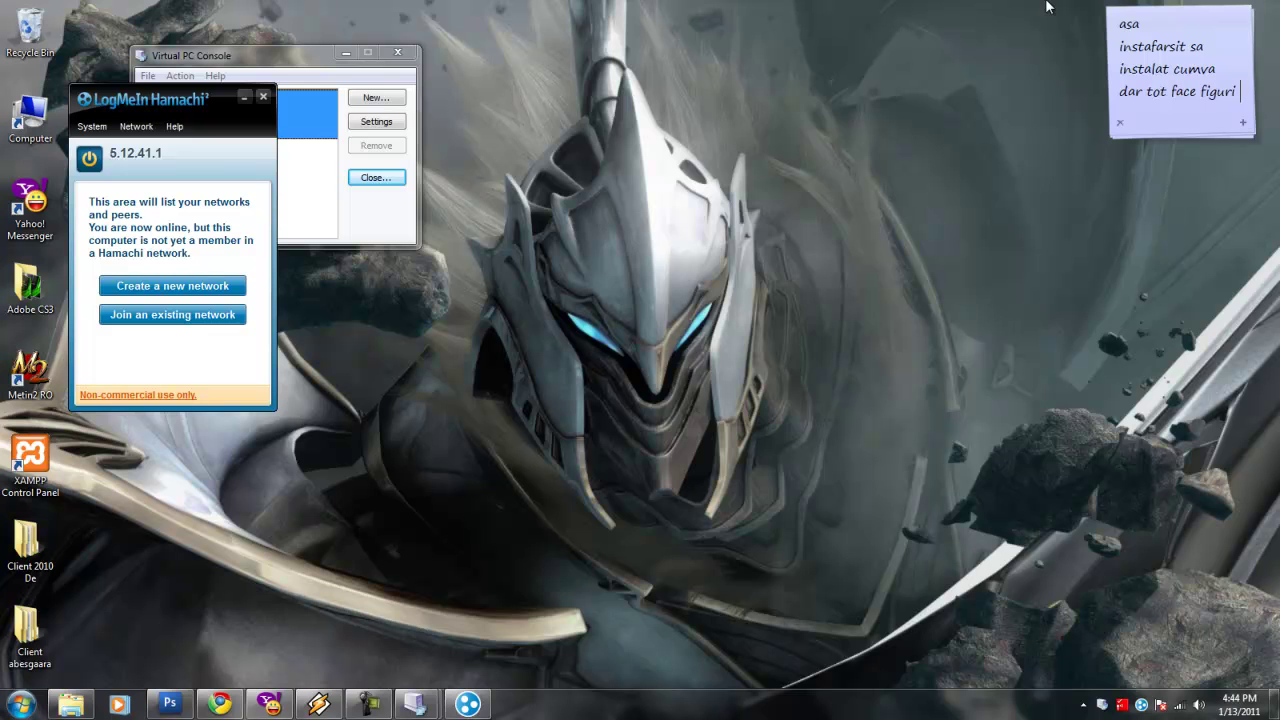
pyautogui.write(' :(')
pyautogui.hotkey('ctrl', 'a')
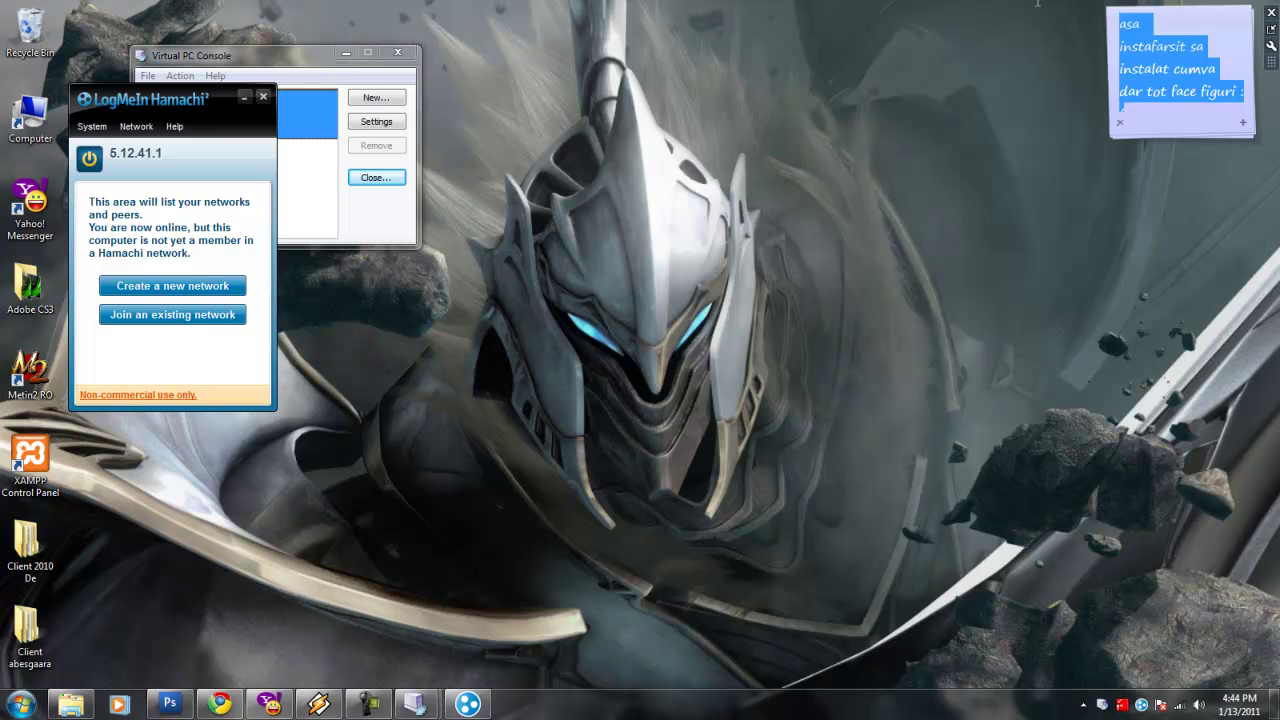
pyautogui.press('BackSpace')
# Bring the metin2 VM window forward and note 'cum am zis revenim aculo'.
pyautogui.moveTo(415, 704)
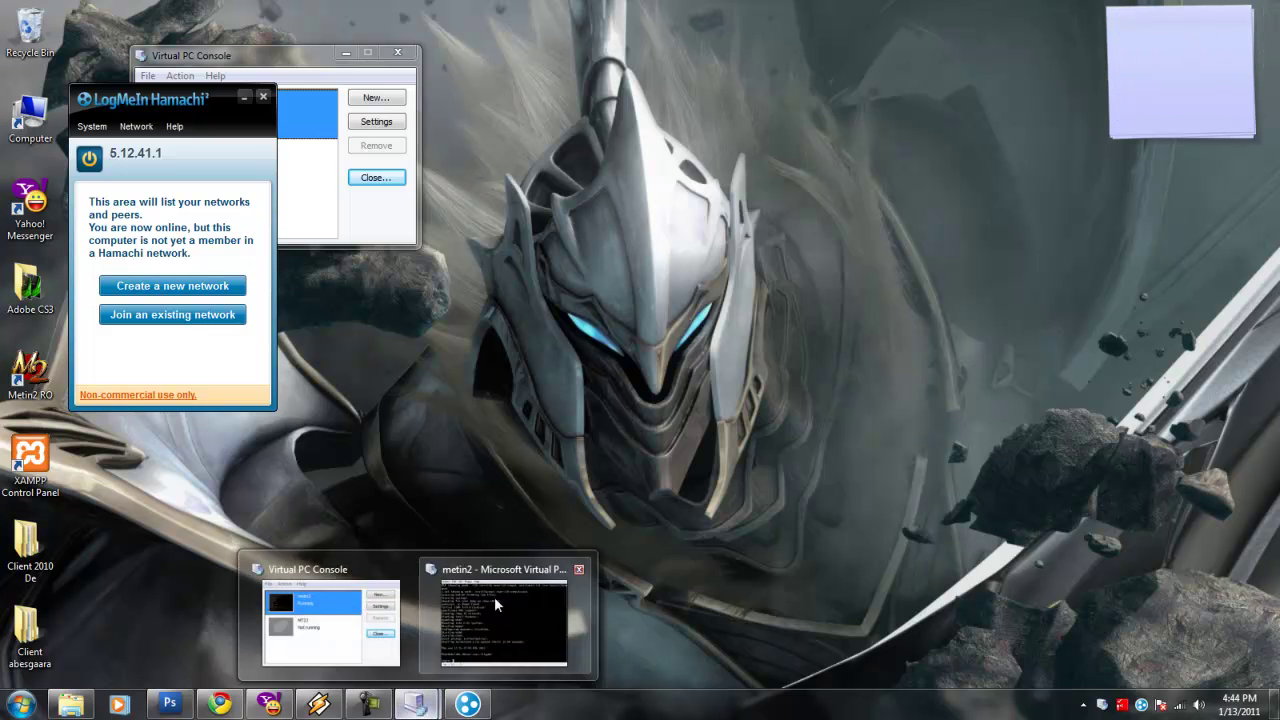
pyautogui.click(494, 596)
pyautogui.click(1144, 70)
pyautogui.write('deci um')
pyautogui.press('BackSpace')
pyautogui.press('BackSpace')
pyautogui.press('BackSpace')
pyautogui.write('cum am zis reven')
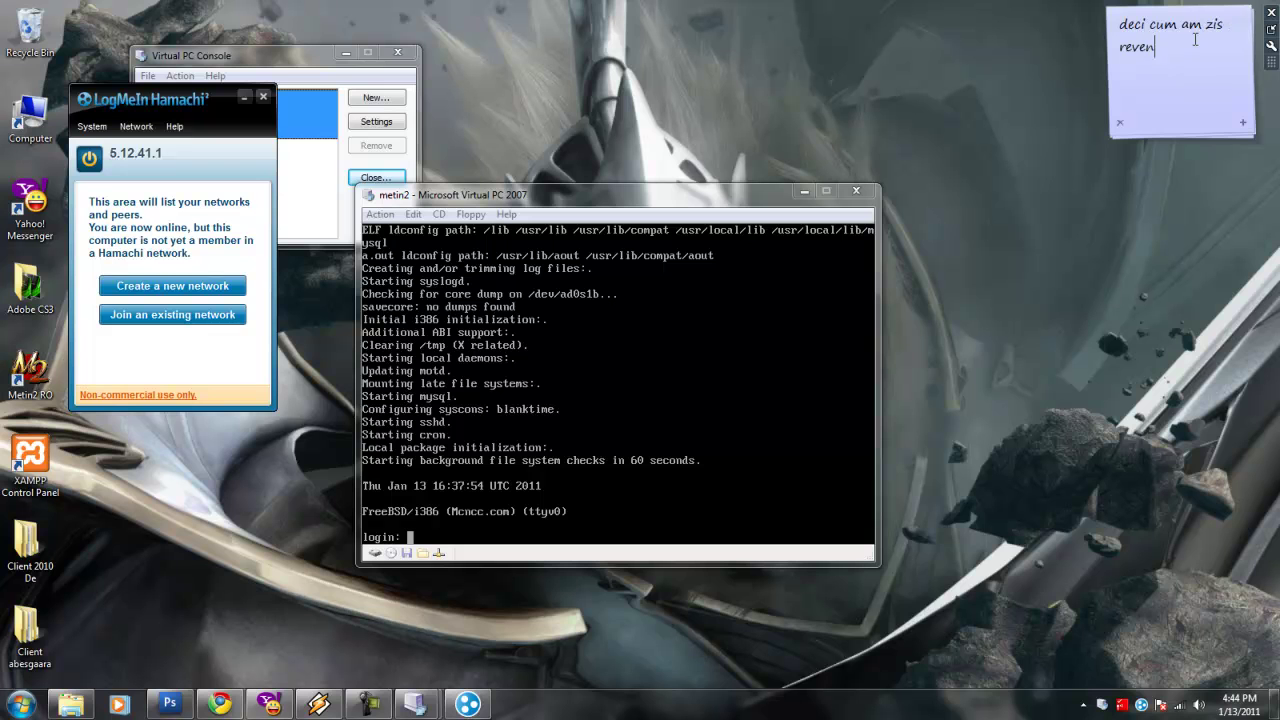
pyautogui.write('im aculo')
# Set metin2's Adapter 1 to Hamachi Network Interface and note 'Si alegem Hamachi Network Interface'.
pyautogui.click(440, 553)
pyautogui.rightClick(445, 554)
pyautogui.click(476, 556)
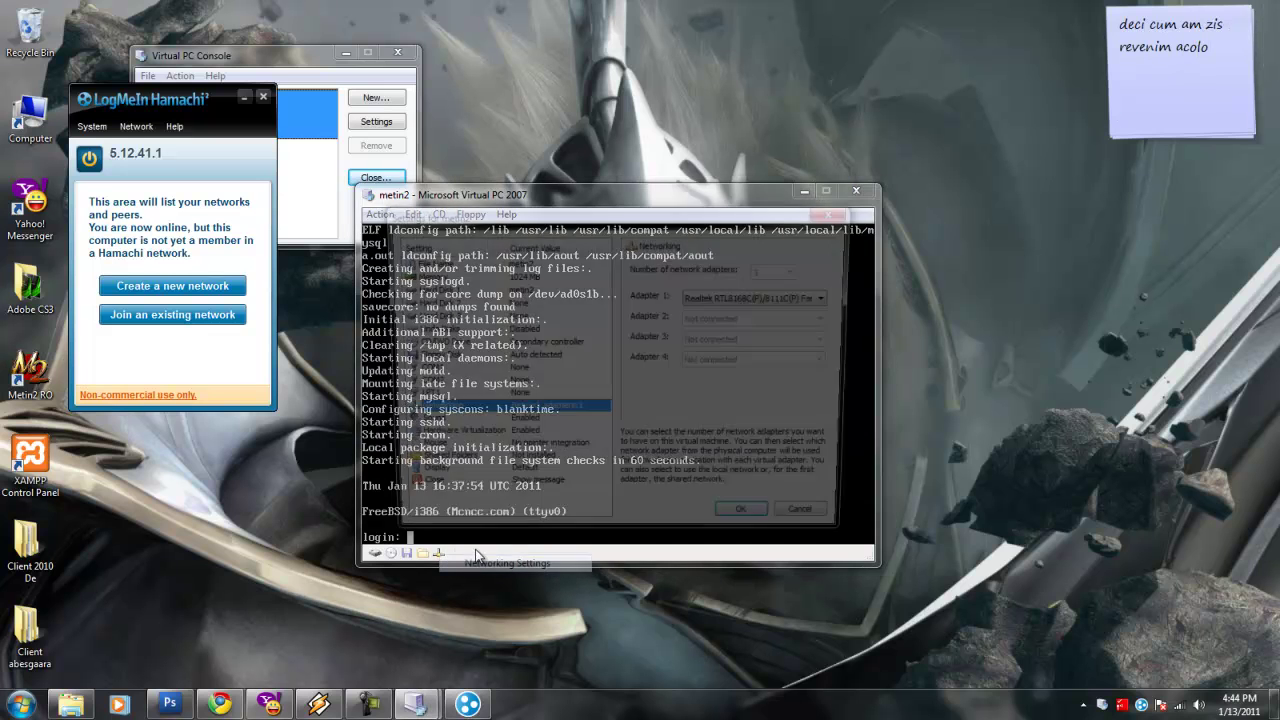
pyautogui.click(738, 298)
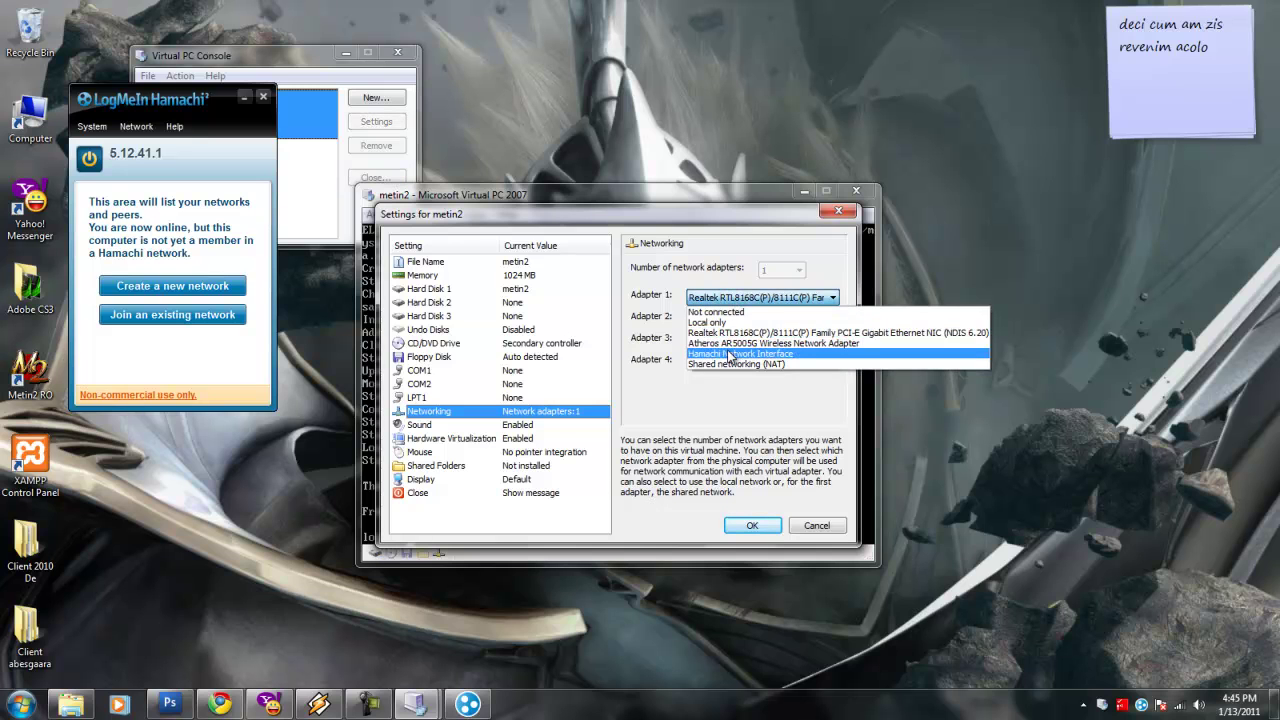
pyautogui.click(730, 354)
pyautogui.moveTo(1210, 47); pyautogui.dragTo(1072, 16)
pyautogui.write('Si alegem')
pyautogui.press('Return')
pyautogui.write('Hamachi lNetwo')
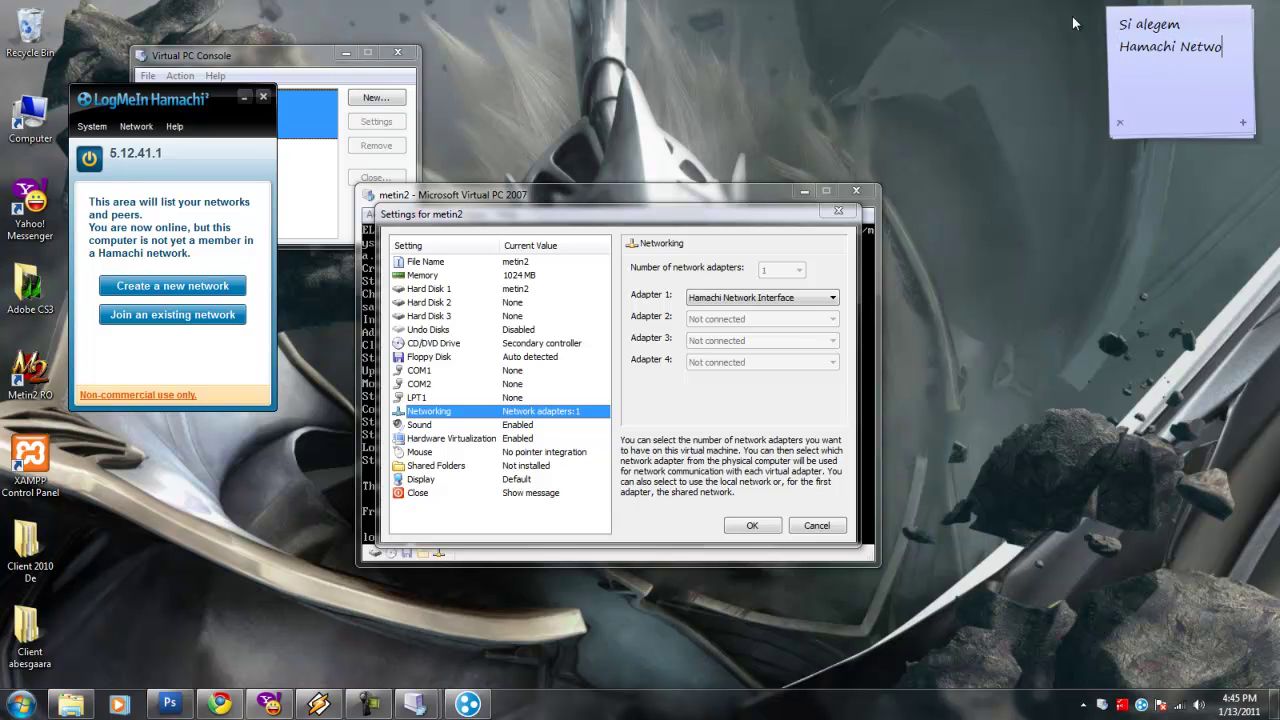
pyautogui.write('rk Interface')
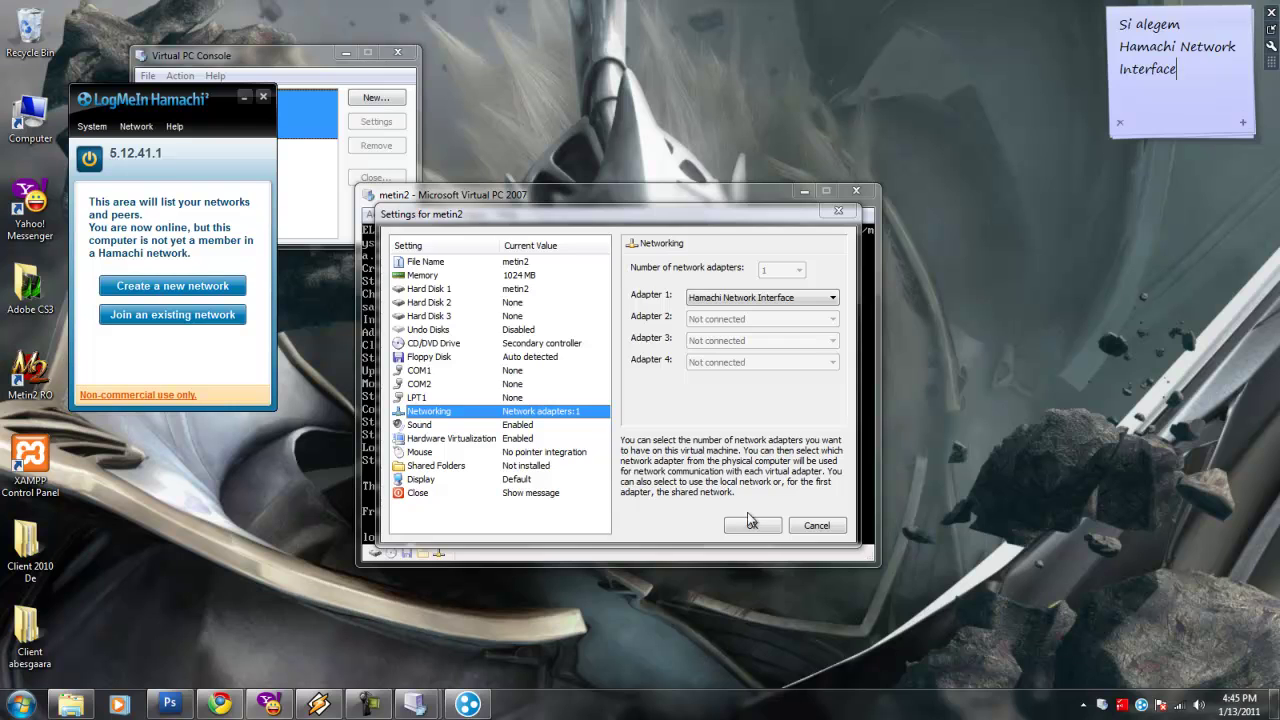
# Confirm the networking settings with OK and note 'dam pe ok'.
pyautogui.click(752, 524)
pyautogui.click(1214, 62)
pyautogui.hotkey('ctrl', 'a')
pyautogui.write('dam pe ok')
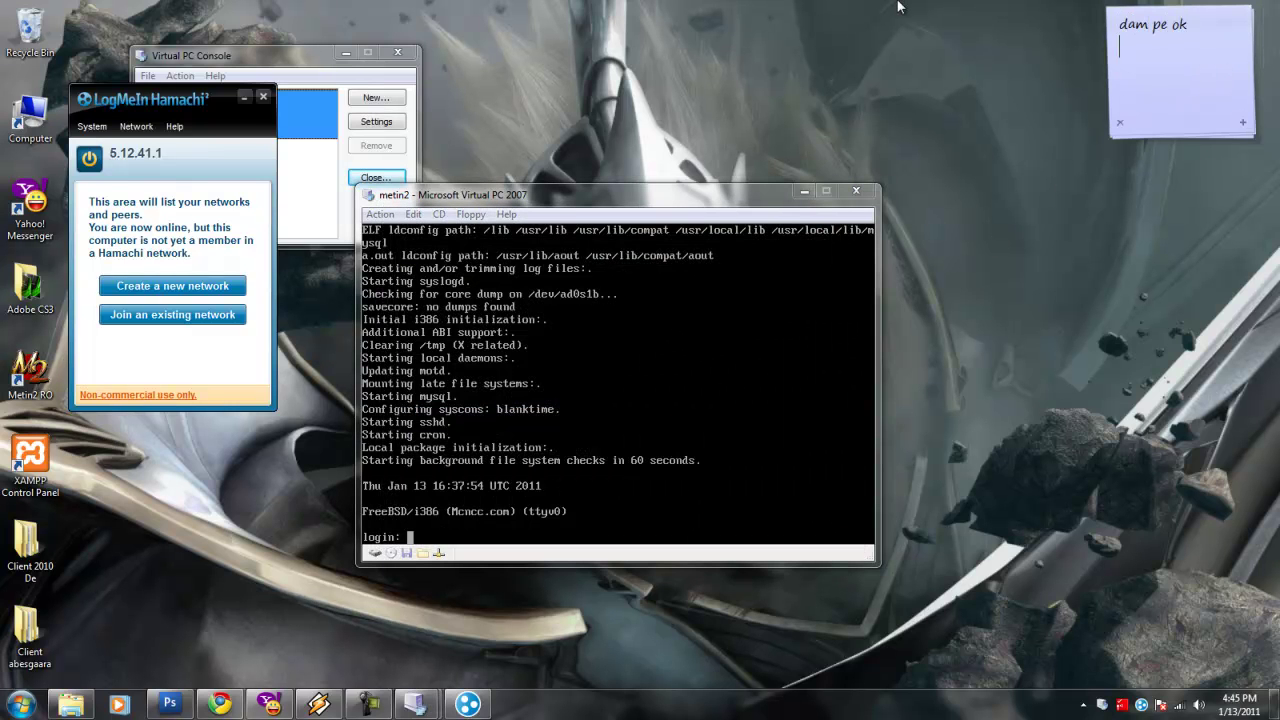
pyautogui.write('pe ok')
# Enter root as the FreeBSD login name, noting 'pe urma la Login: scriem root'.
pyautogui.press('BackSpace')
pyautogui.press('BackSpace')
pyautogui.write('urma pa Login: scriem ')
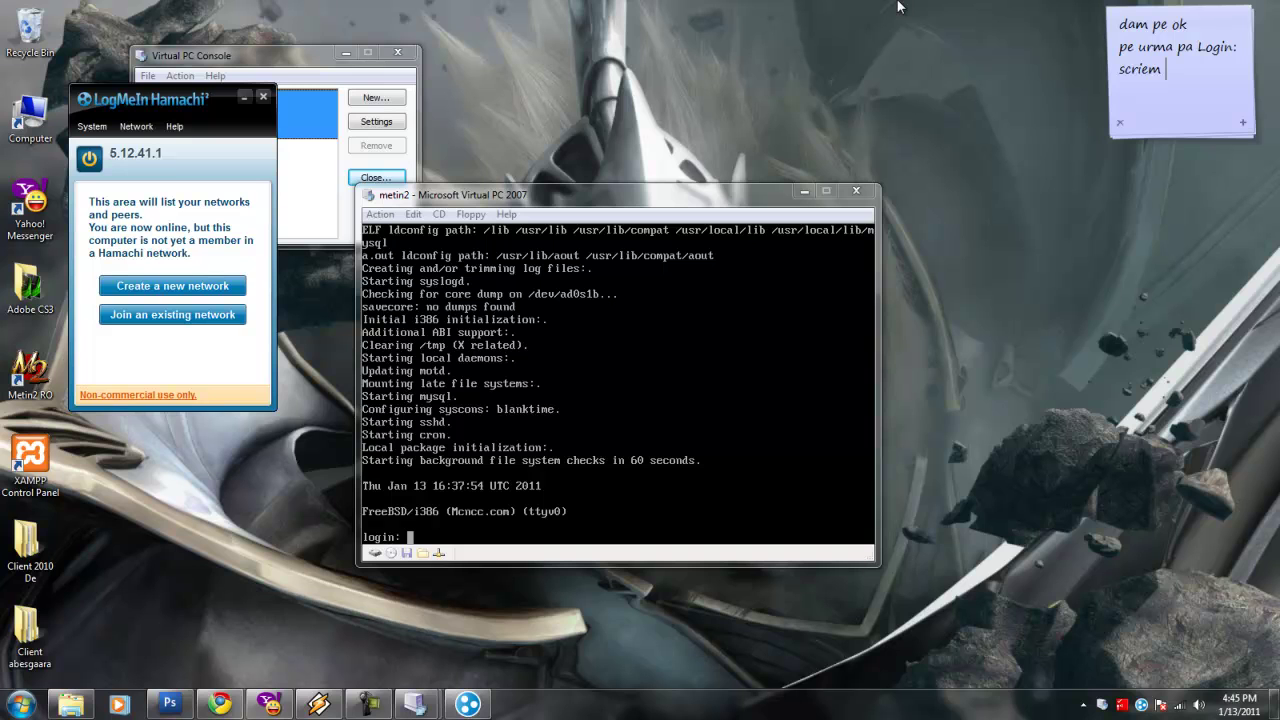
pyautogui.write('root')
pyautogui.click(645, 374)
pyautogui.write('root')
pyautogui.press('Return')
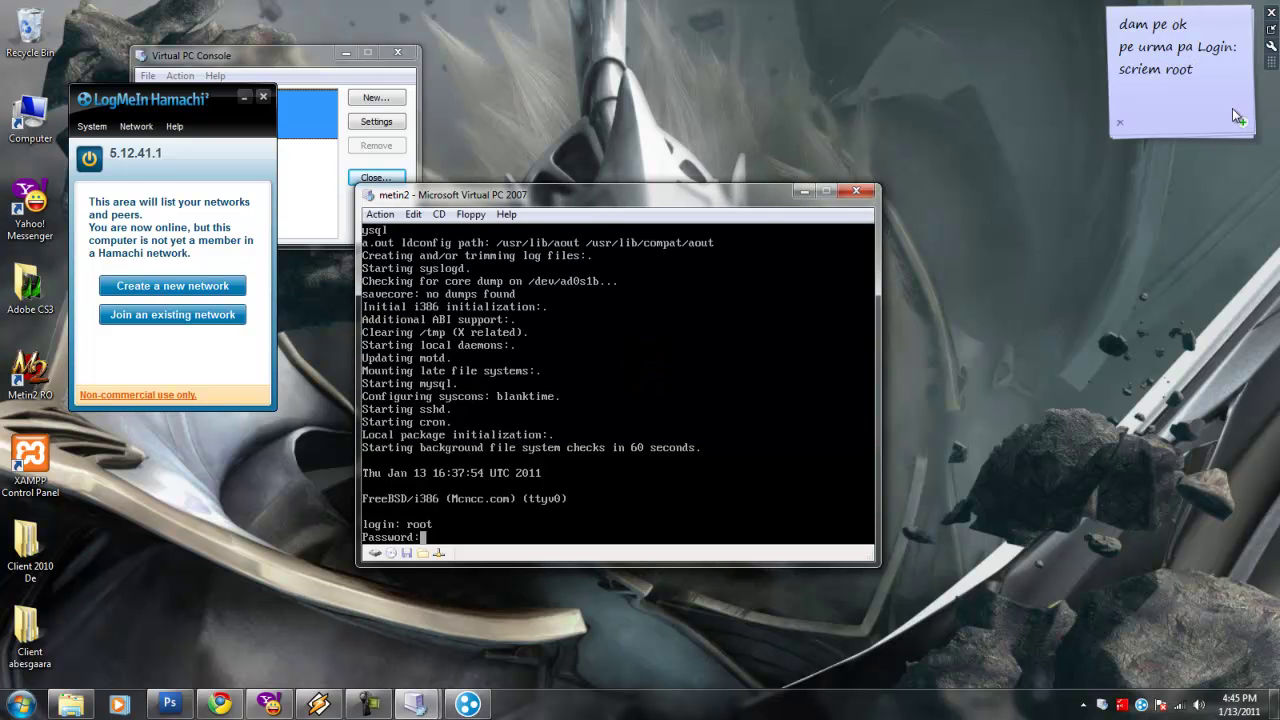
# Add the Enter and password instructions to the note, then submit the root password.
pyautogui.click(1214, 83)
pyautogui.press('Return')
pyautogui.write('si dam enter')
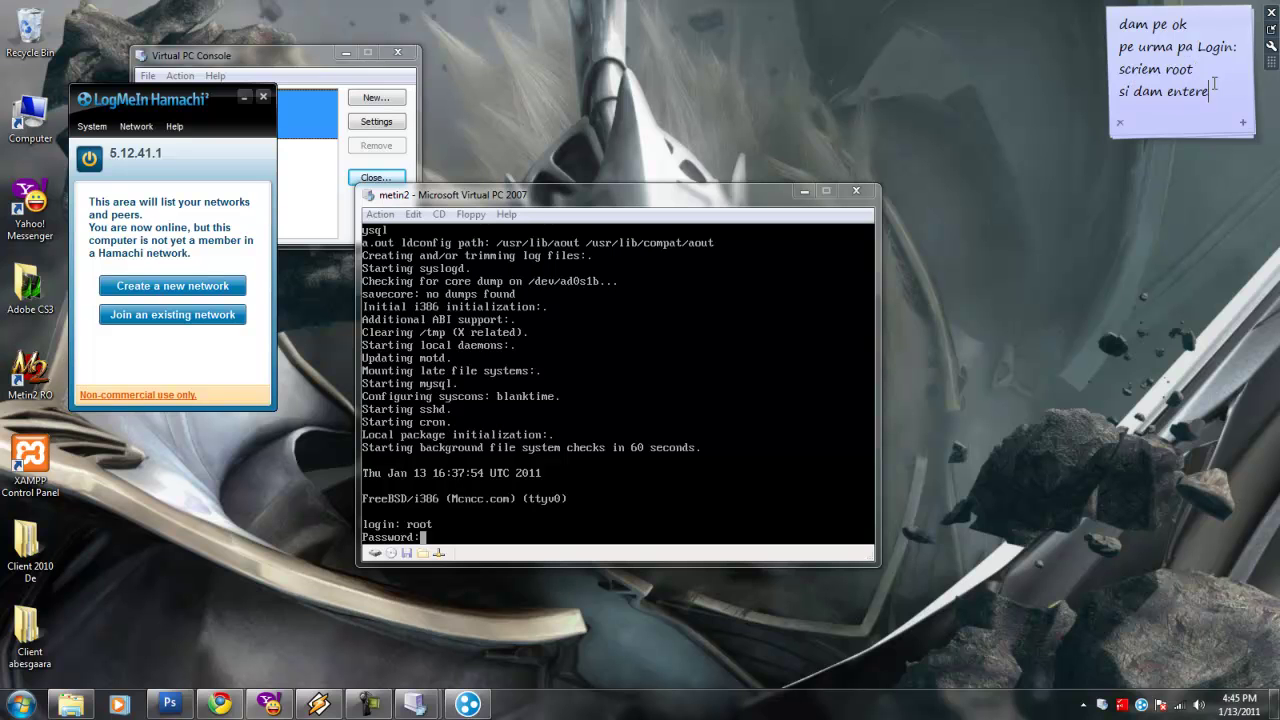
pyautogui.press('Return')
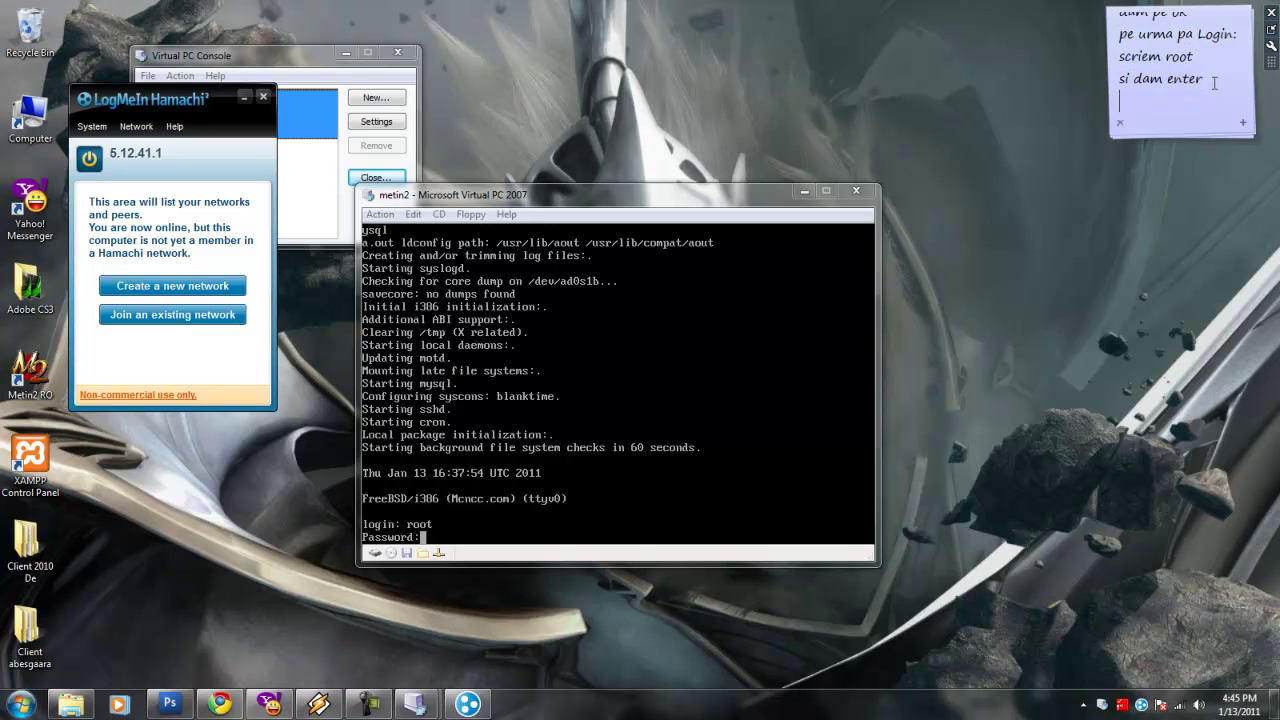
pyautogui.write('la password scrieti')
pyautogui.press('Return')
pyautogui.write('mcncc.com')
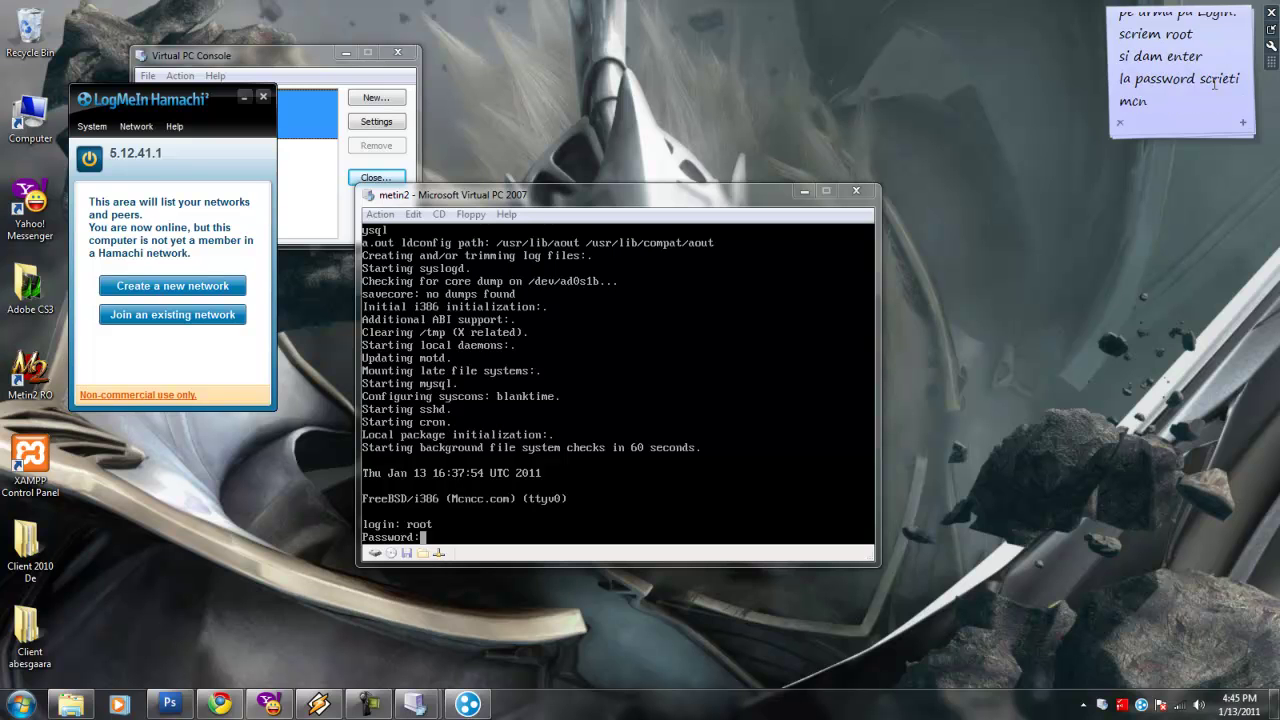
pyautogui.click(686, 380)
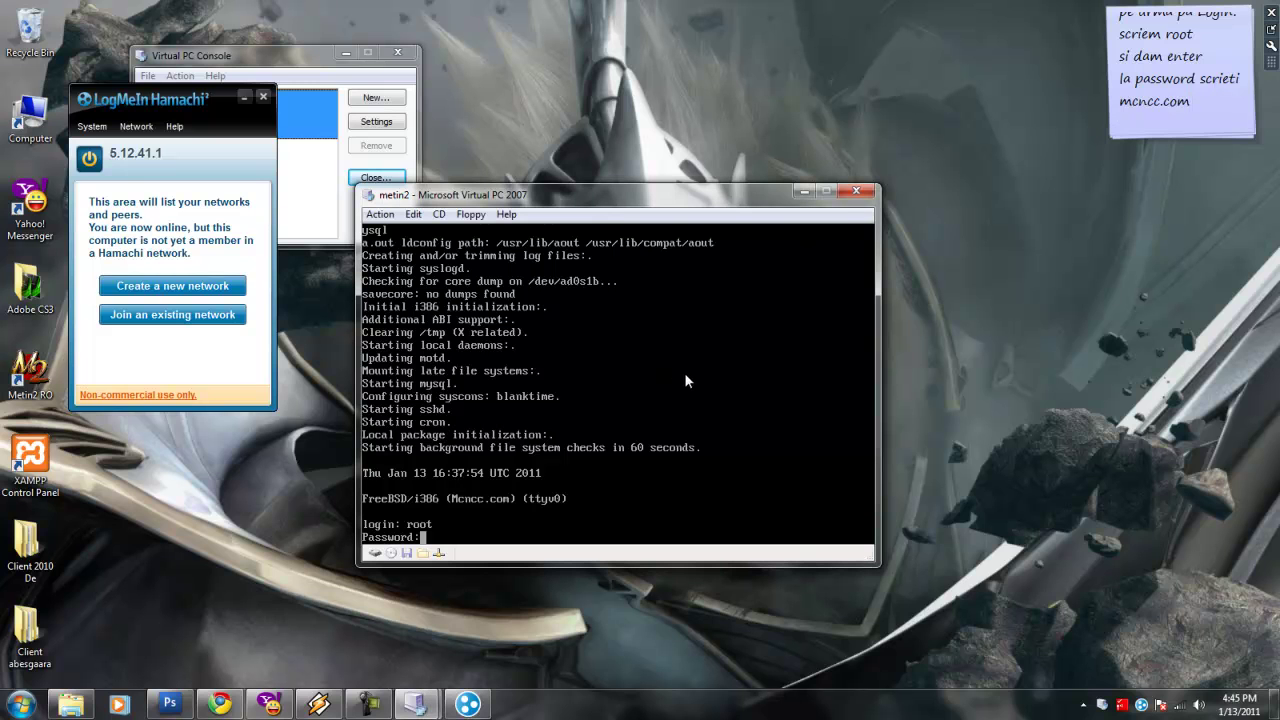
pyautogui.write('mcncc.com')
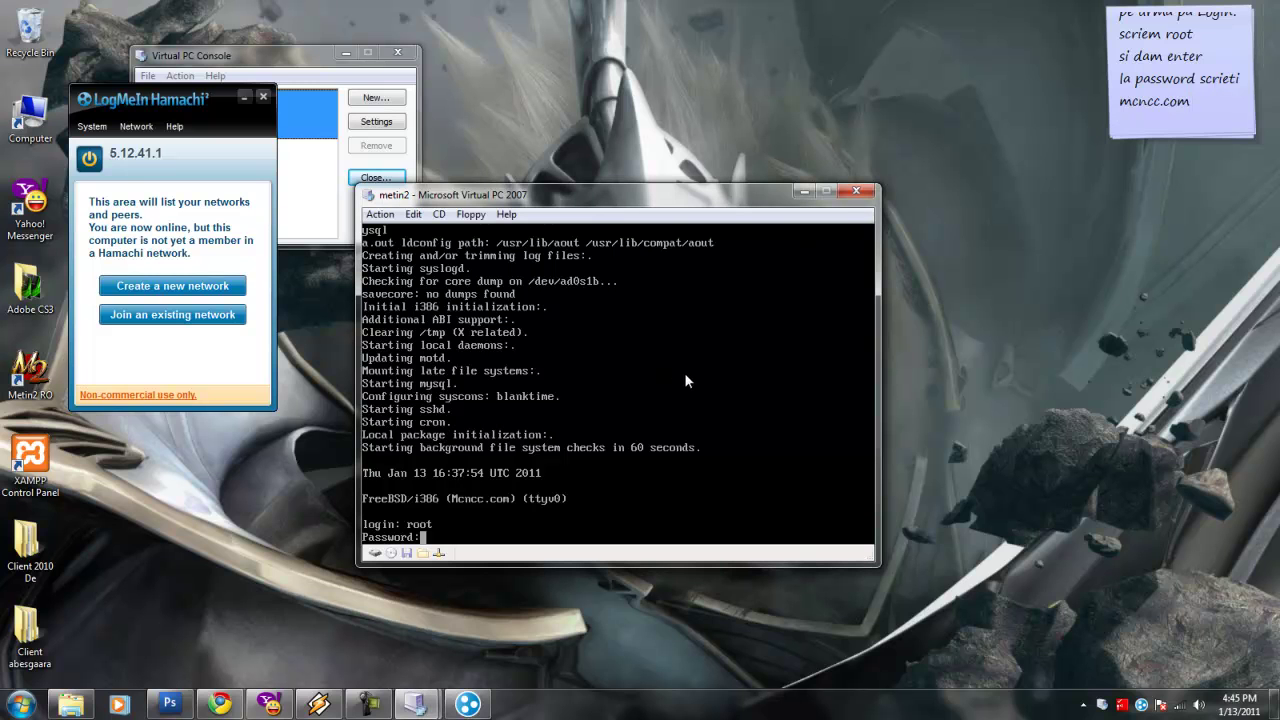
pyautogui.press('Return')
# Add a note that the password stays hidden while typing, then press Enter.
pyautogui.click(1217, 112)
pyautogui.press('Return')
pyautogui.write('parola nu se')
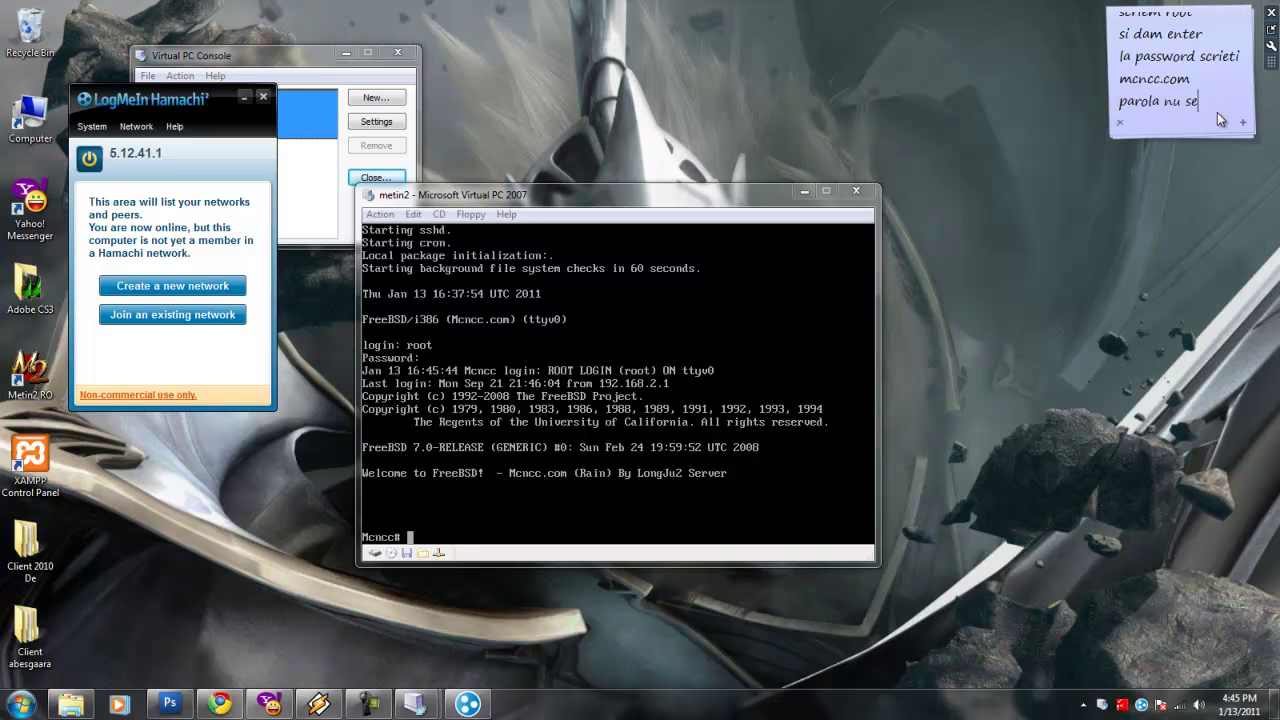
pyautogui.write(' vede')
pyautogui.press('Return')
pyautogui.write('asa ca nu va s')
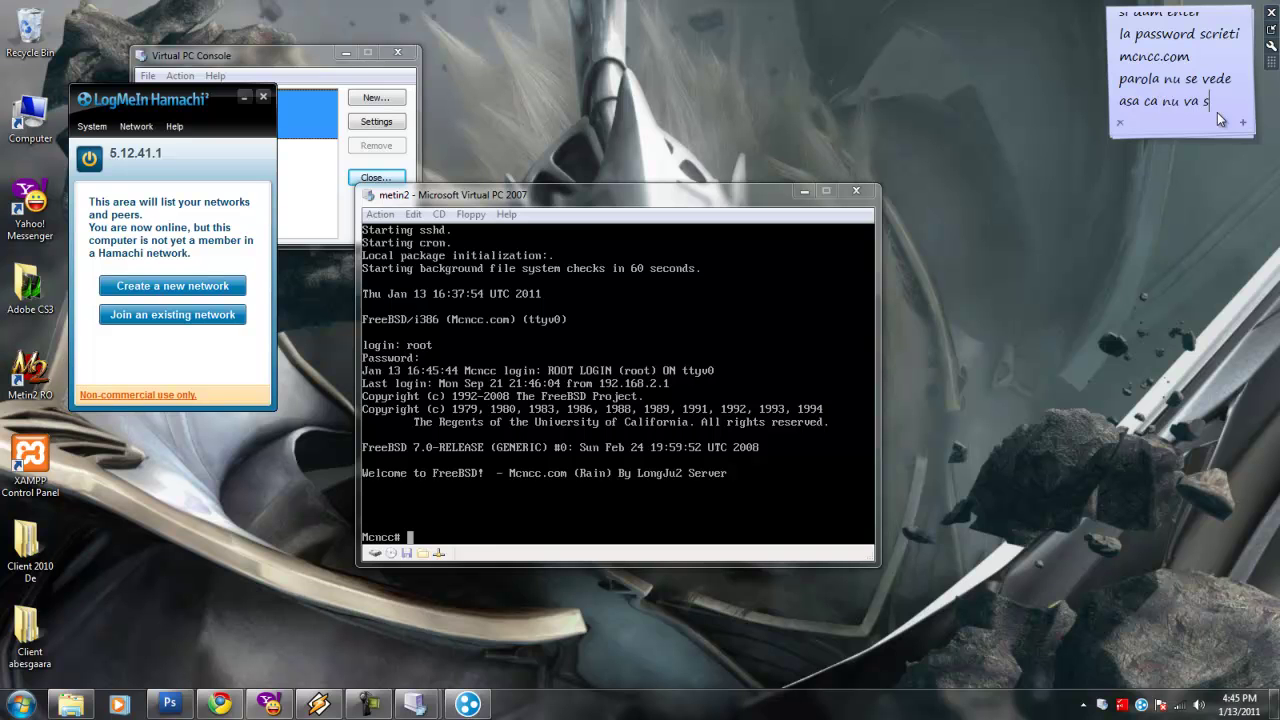
pyautogui.write('periati ')
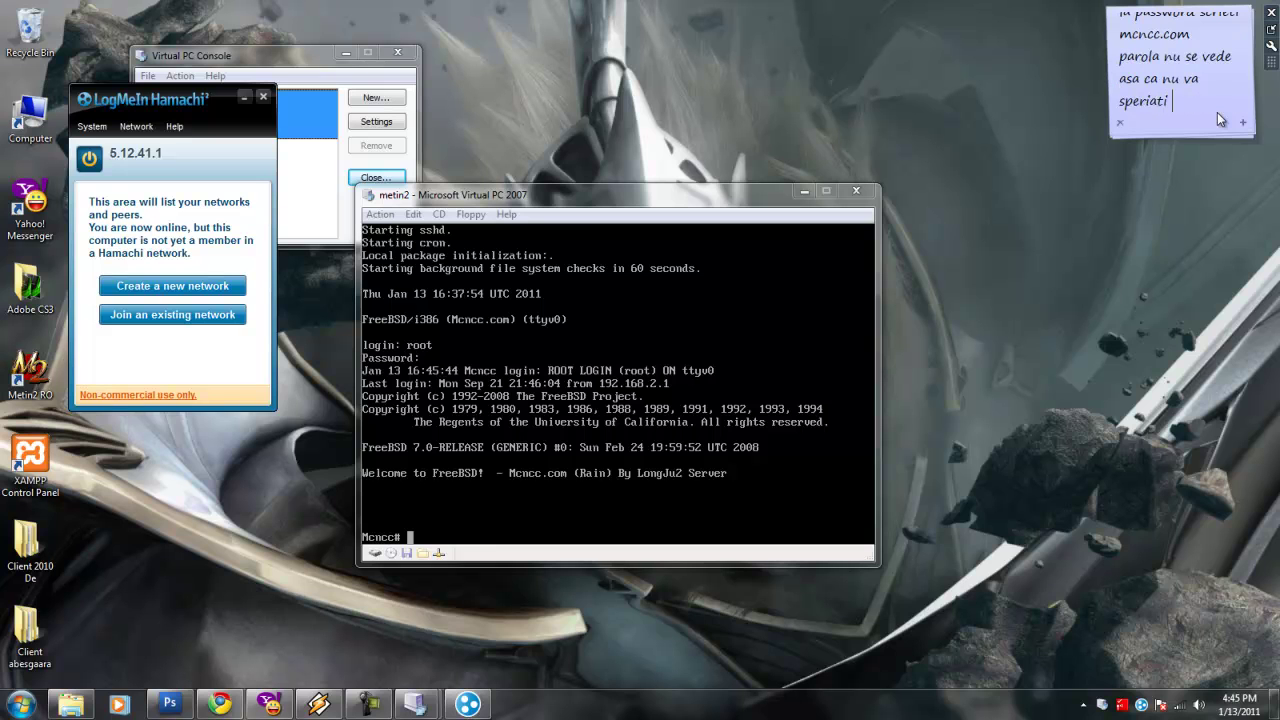
pyautogui.write('voi tastati litere')
pyautogui.press('BackSpace')
pyautogui.write('le si pe urma')
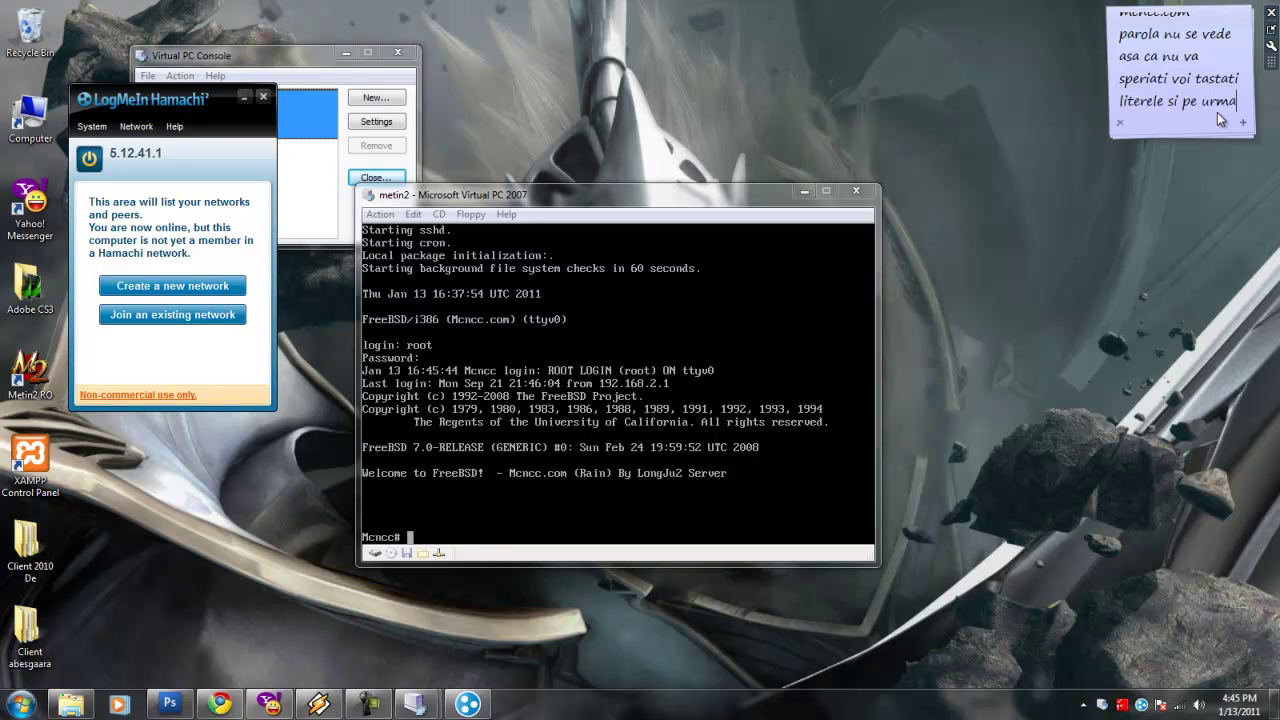
pyautogui.write(' dati enter')
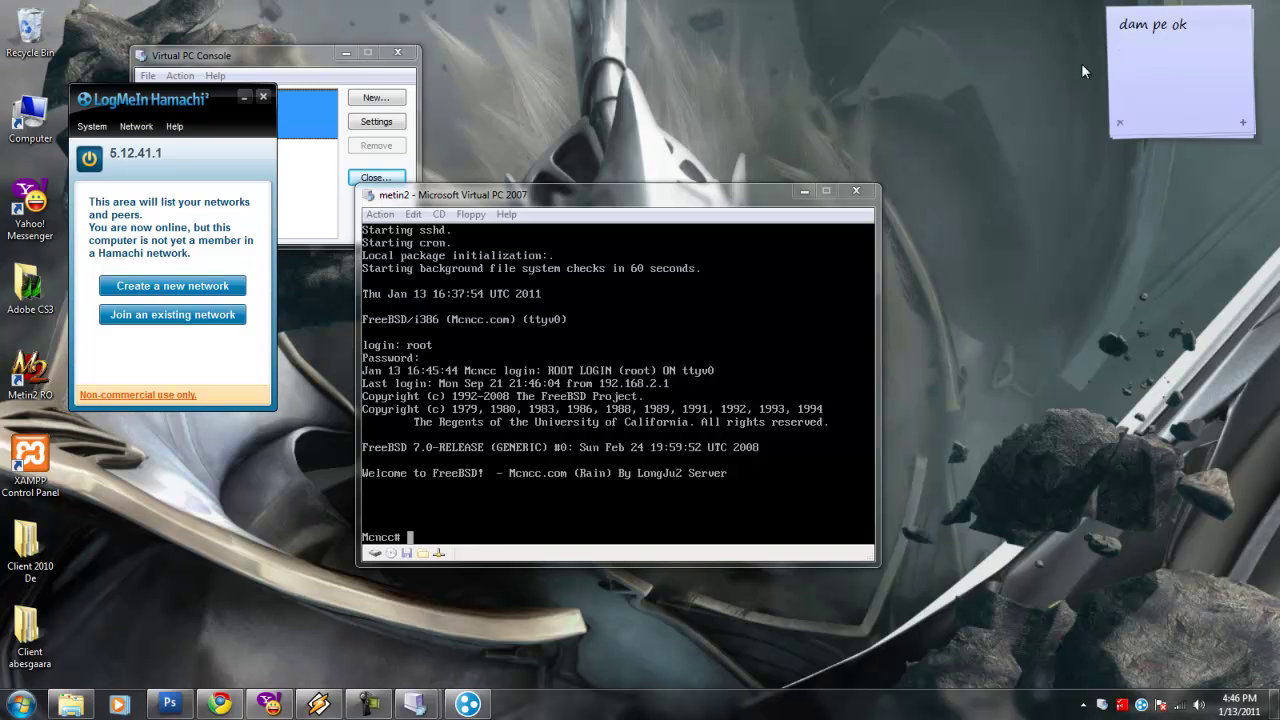
# Replace the note with 'acum scriem sysinstall' and focus the VM shell prompt.
pyautogui.hotkey('ctrl', 'a')
pyautogui.press('Delete')
pyautogui.write('acum scriem sysinstall')
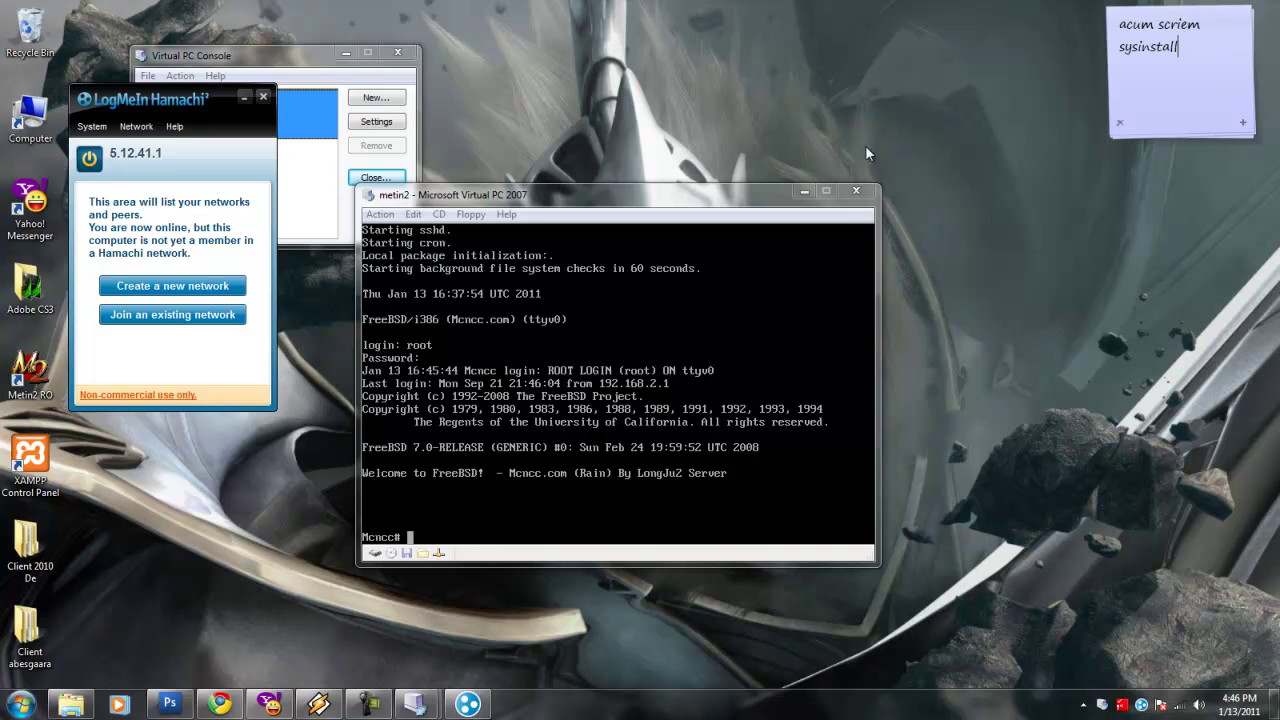
pyautogui.click(583, 425)
# Run sysinstall at the Mcncc# prompt and restart the note with 'Configure'.
pyautogui.write('sysinstall')
pyautogui.press('Return')
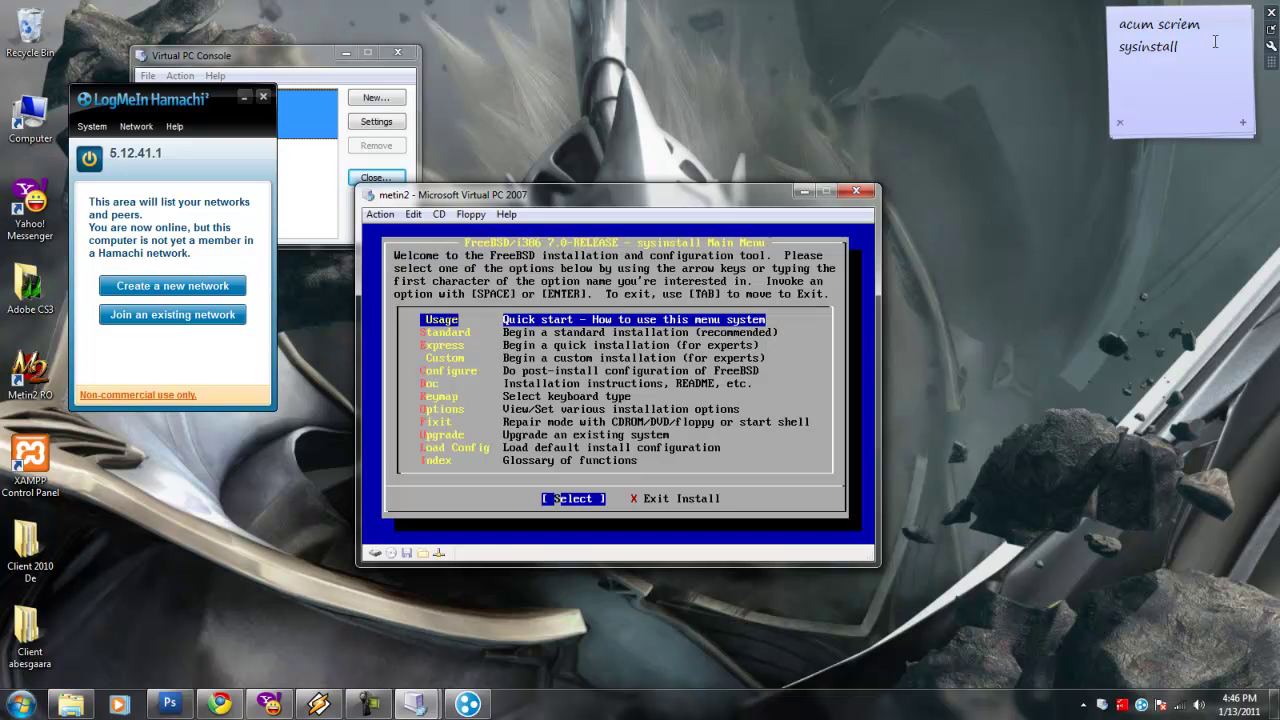
pyautogui.moveTo(1180, 47); pyautogui.dragTo(1077, 15)
pyautogui.write('Configure>')
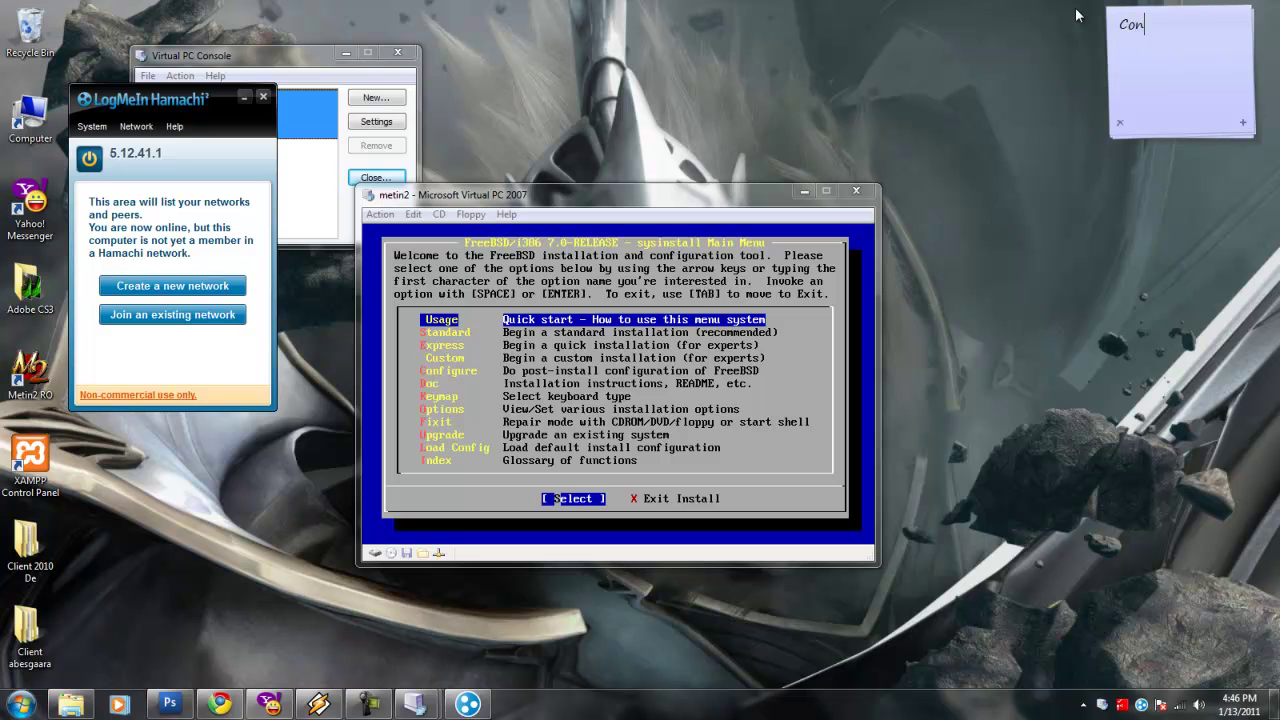